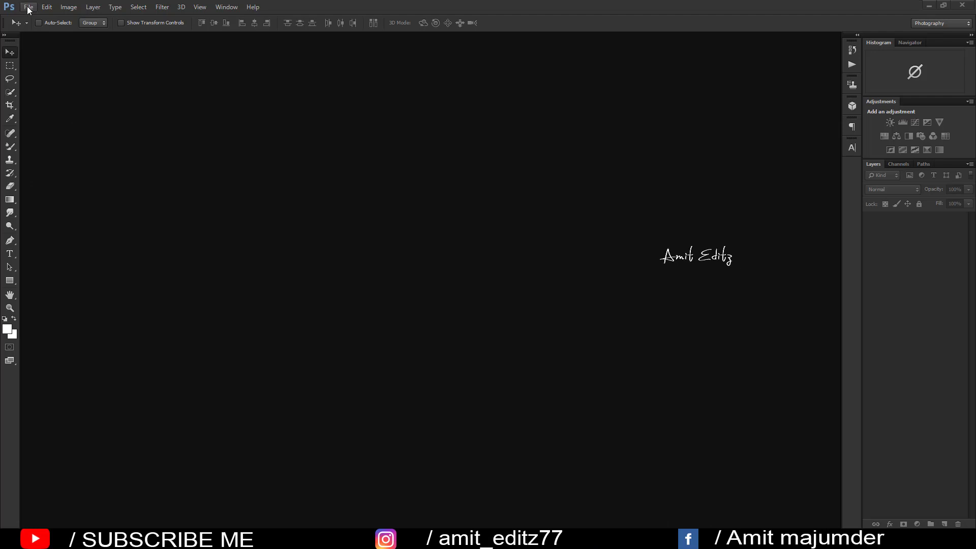
- Create a first blank document, then close it to start over
{"action": "left_click", "coordinate": [28, 6]}
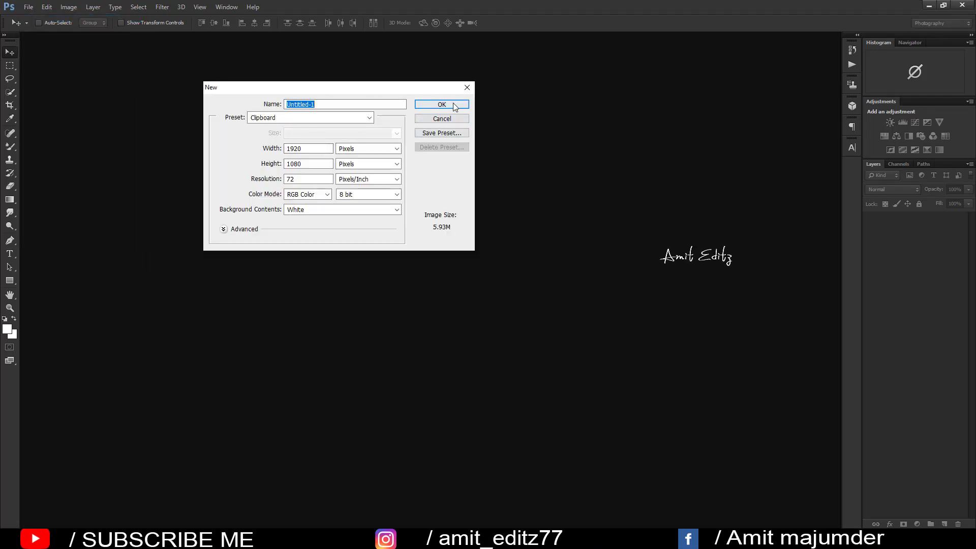
{"action": "left_click", "coordinate": [453, 104]}
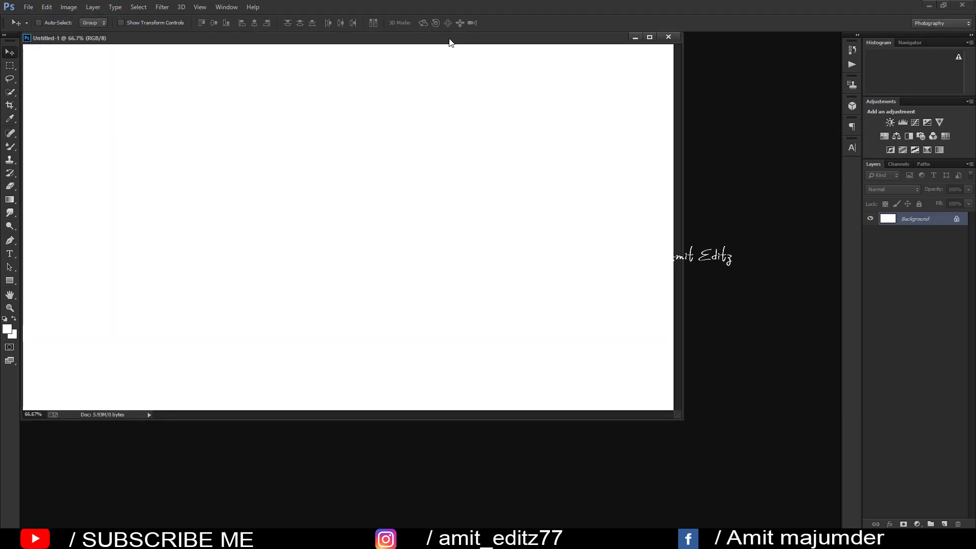
{"action": "mouse_move", "coordinate": [445, 39]}
{"action": "left_mouse_down"}
{"action": "mouse_move", "coordinate": [471, 37]}
{"action": "mouse_move", "coordinate": [475, 55]}
{"action": "left_mouse_up"}
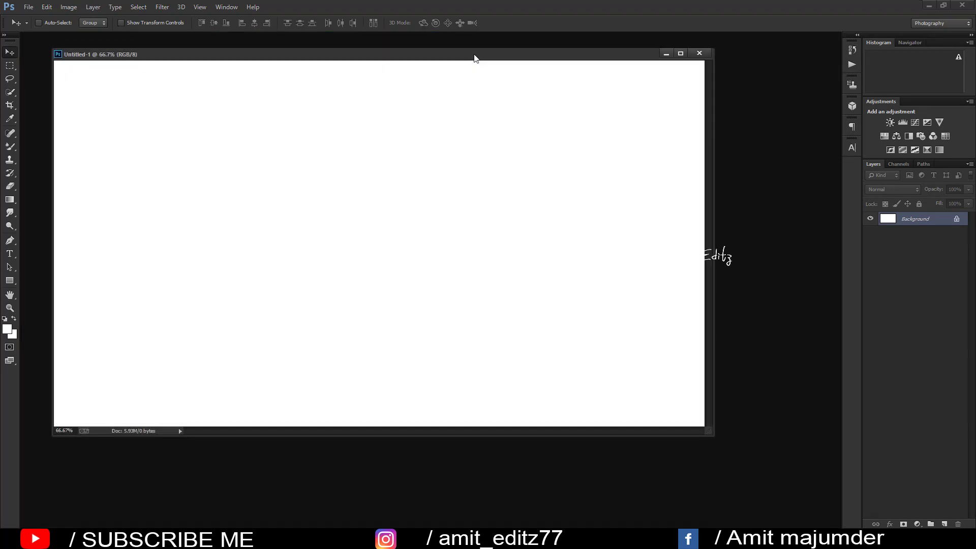
{"action": "left_click", "coordinate": [699, 54]}
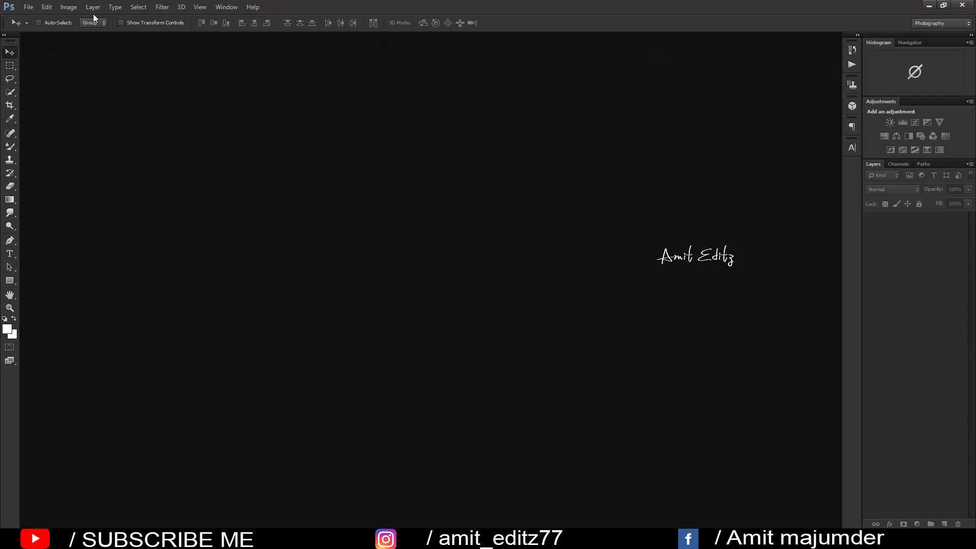
- Create a new 1920×1080 document at 300 ppi and dock it as a tab
{"action": "left_click", "coordinate": [28, 7]}
{"action": "left_click", "coordinate": [30, 18]}
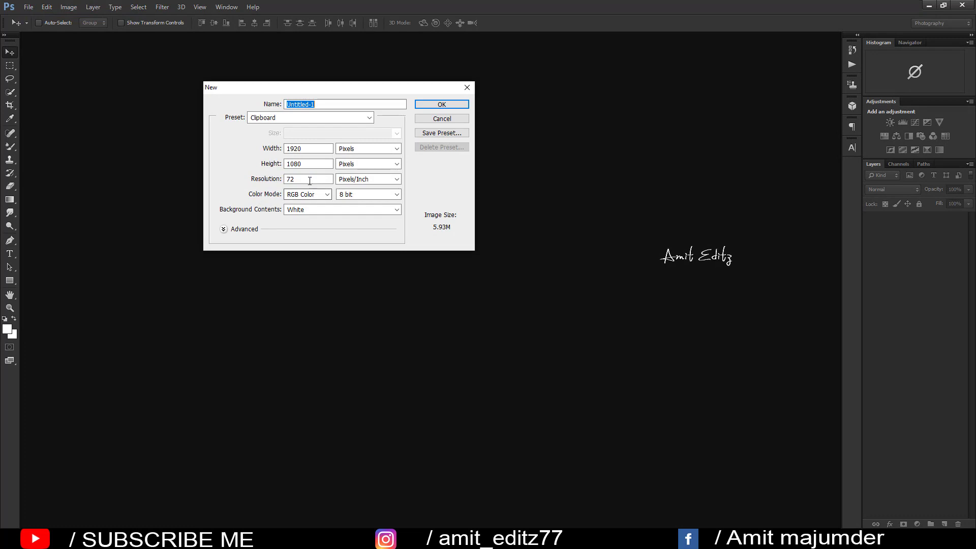
{"action": "left_click", "coordinate": [309, 180]}
{"action": "type", "text": "300"}
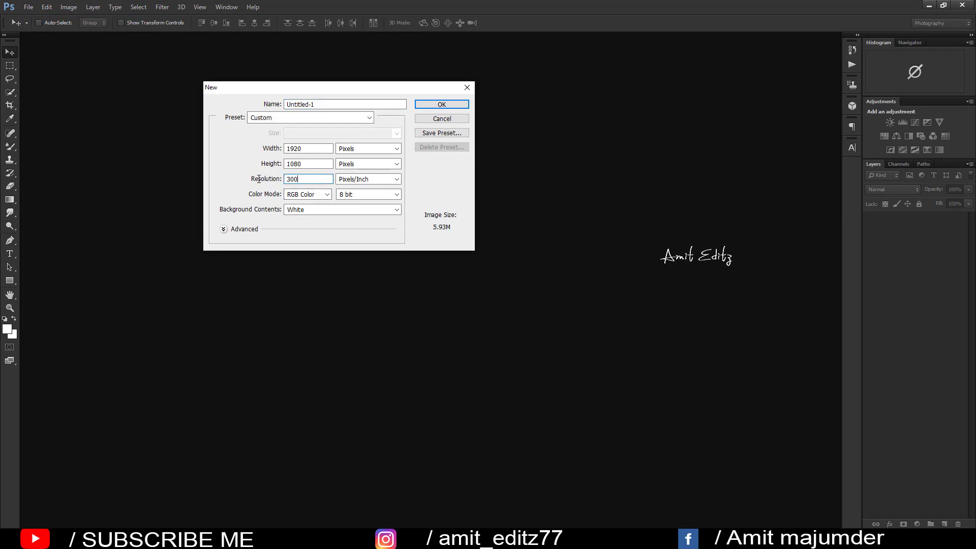
{"action": "left_click", "coordinate": [433, 107]}
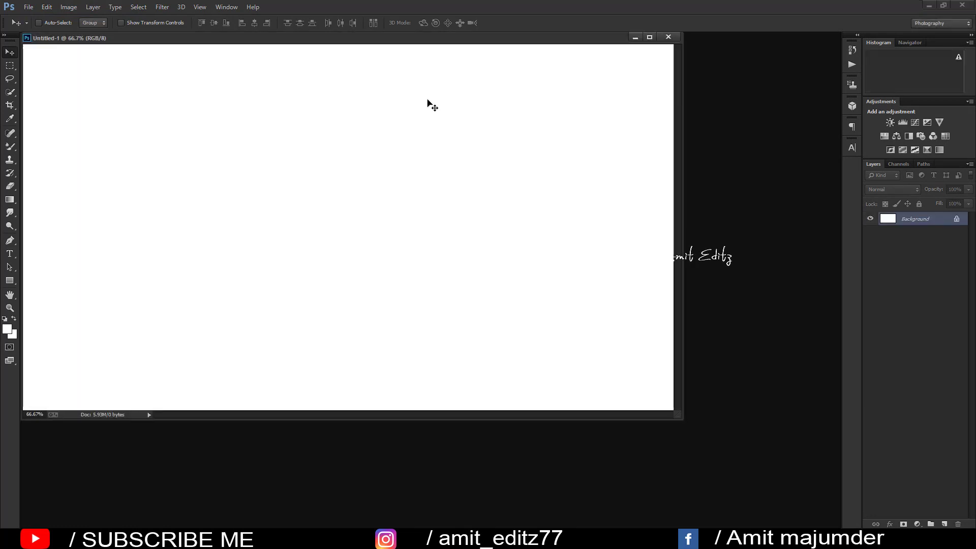
{"action": "left_click_drag", "start_coordinate": [421, 41], "coordinate": [445, 36]}
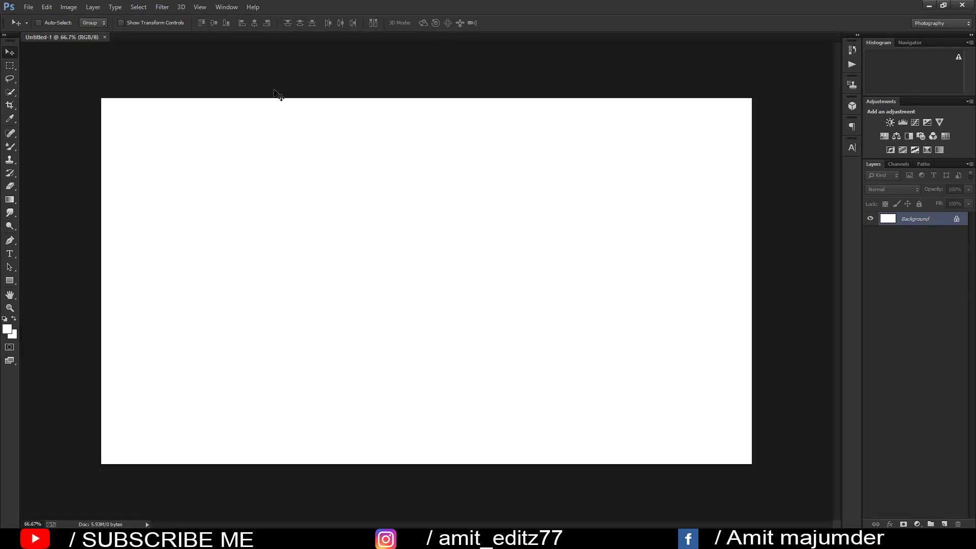
- Crop the canvas to a 4:5 portrait ratio and return to the Move tool
{"action": "left_click", "coordinate": [9, 104]}
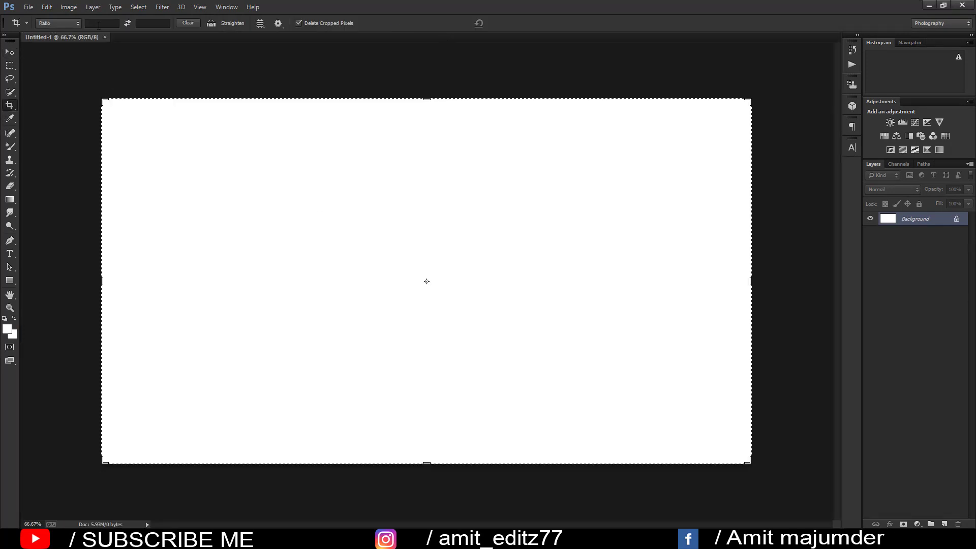
{"action": "left_click", "coordinate": [58, 23]}
{"action": "left_click", "coordinate": [55, 70]}
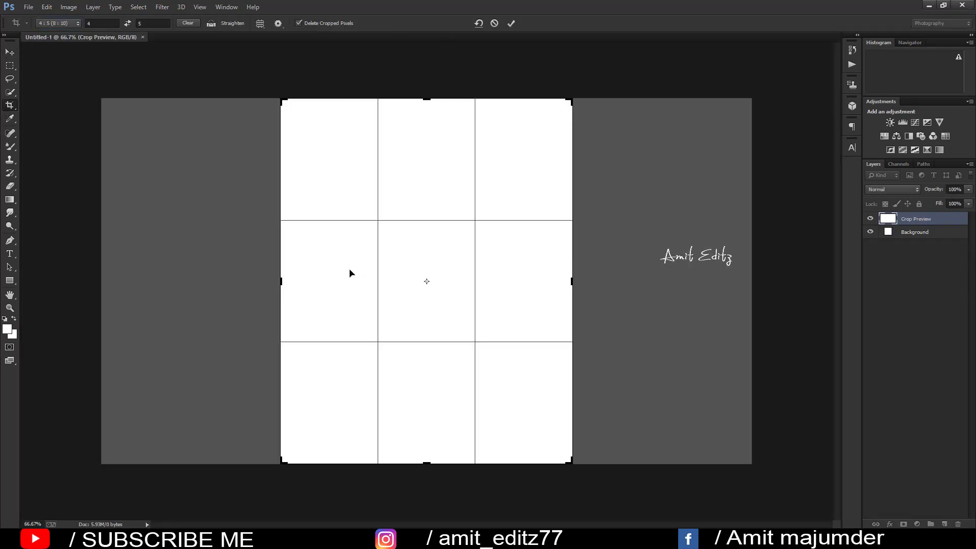
{"action": "key", "text": "Return"}
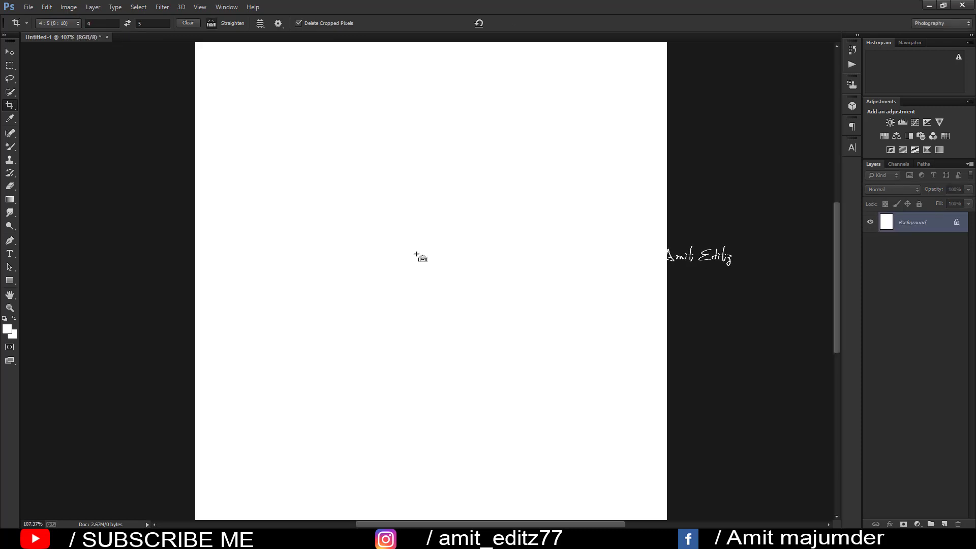
{"action": "left_click", "coordinate": [11, 55]}
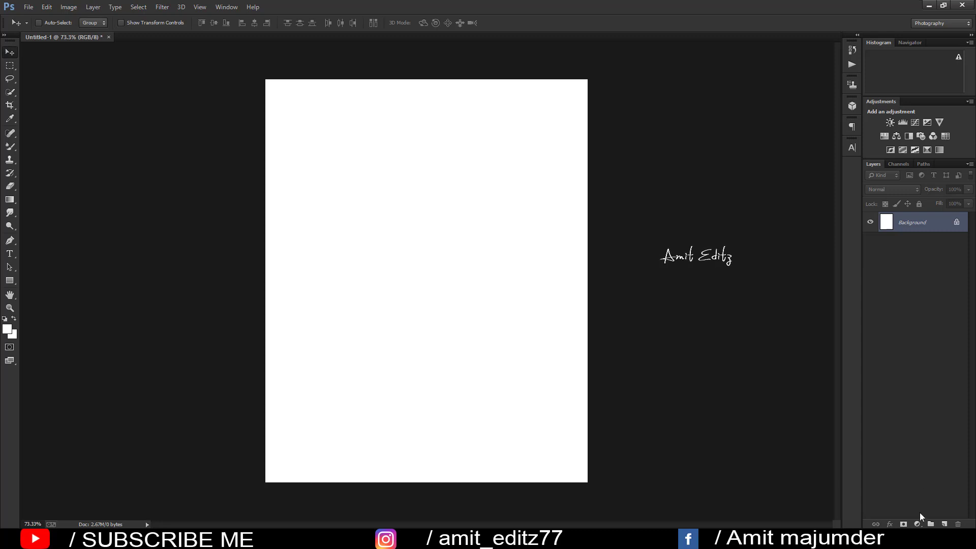
- Add a Solid Color fill layer in black (000000)
{"action": "left_click", "coordinate": [917, 524]}
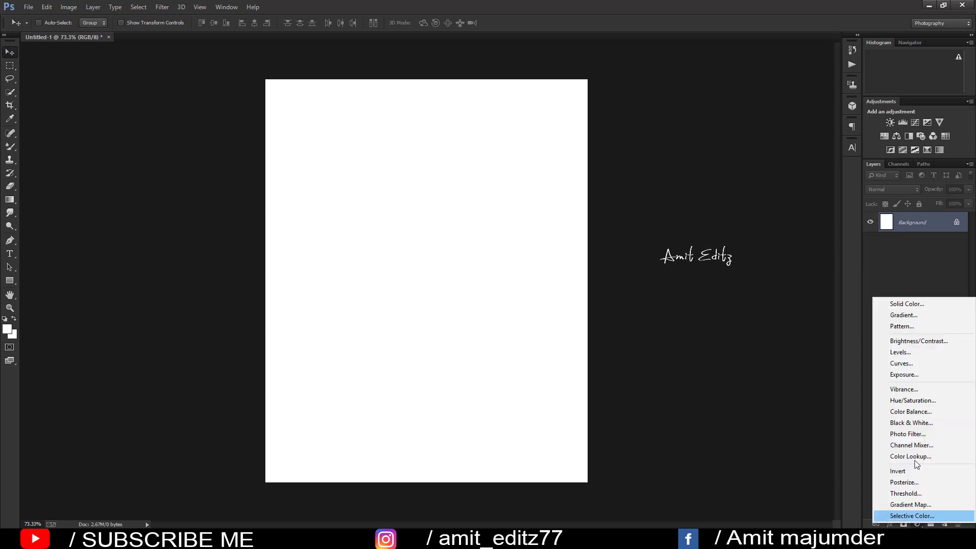
{"action": "left_click", "coordinate": [907, 301]}
{"action": "type", "text": "000000"}
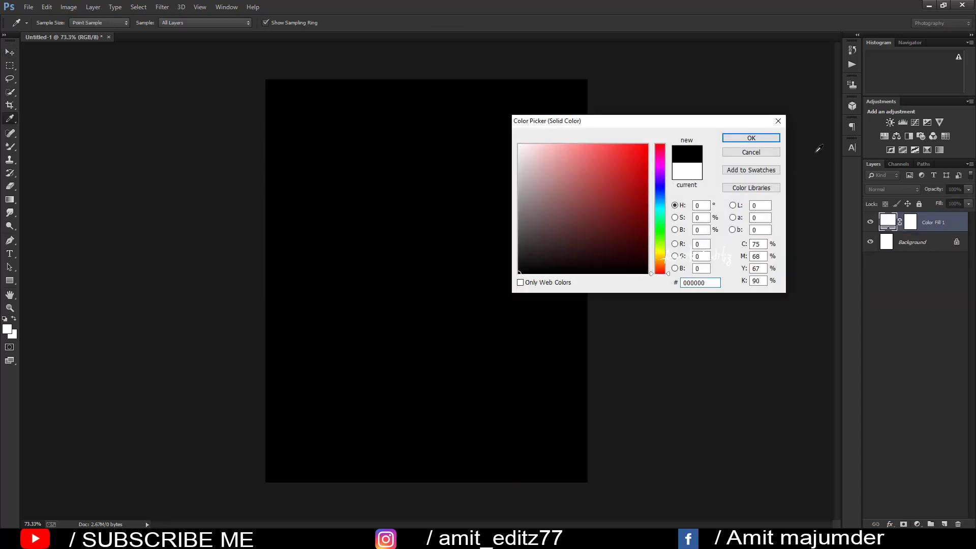
{"action": "left_click", "coordinate": [753, 139]}
- Set the pasteboard around the canvas to Dark Gray
{"action": "right_click", "coordinate": [691, 148]}
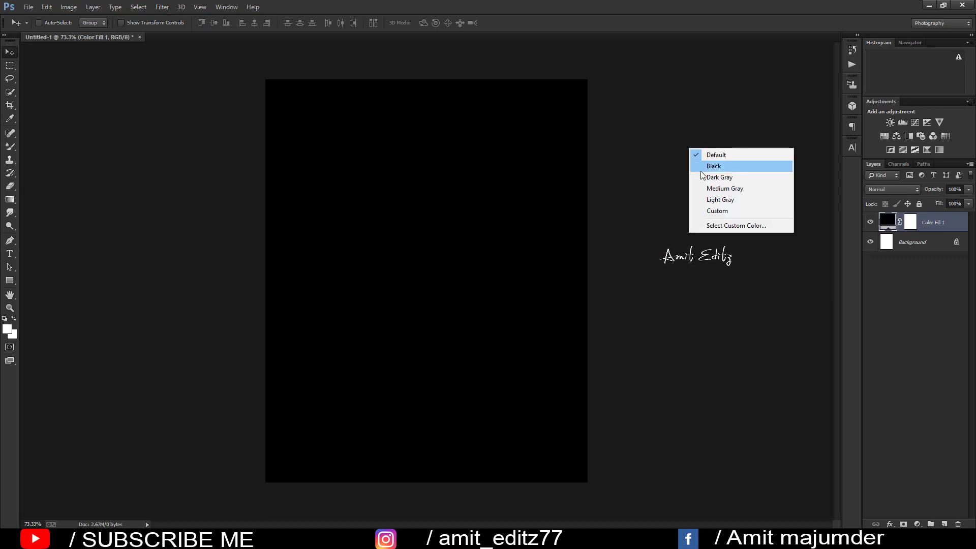
{"action": "left_click", "coordinate": [709, 178]}
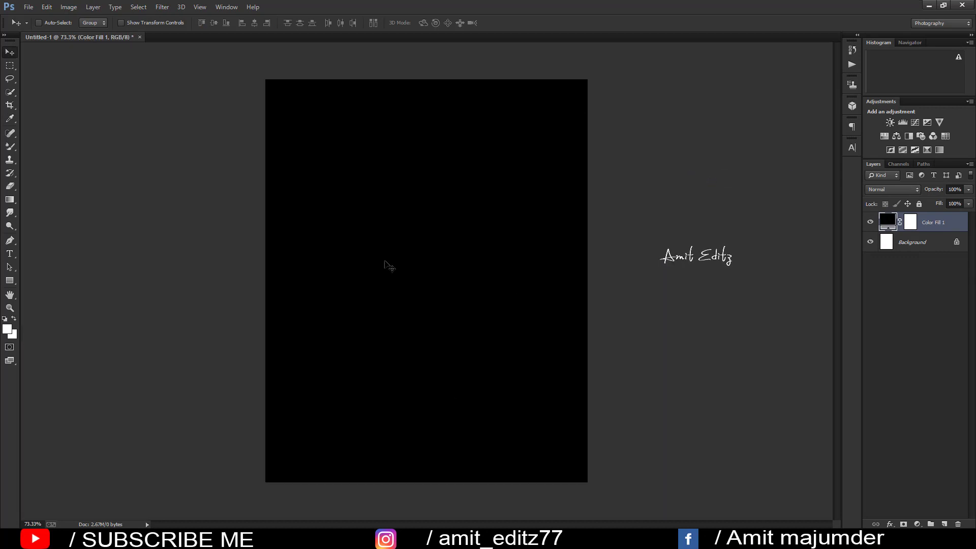
{"action": "scroll", "coordinate": [389, 265], "scroll_direction": "down", "scroll_amount": 2}
{"action": "scroll", "coordinate": [389, 266], "scroll_direction": "up", "scroll_amount": 1}
{"action": "scroll", "coordinate": [389, 266], "scroll_direction": "up", "scroll_amount": 2}
{"action": "scroll", "coordinate": [390, 273], "scroll_direction": "down", "scroll_amount": 2}
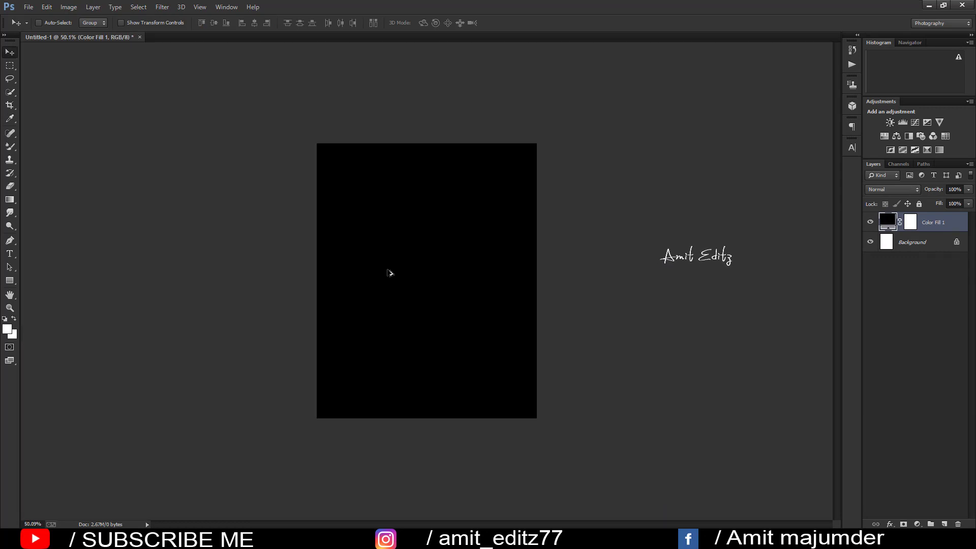
- Open the fghj.jpg portrait, dock it as a tab and zoom out
{"action": "left_click", "coordinate": [28, 7]}
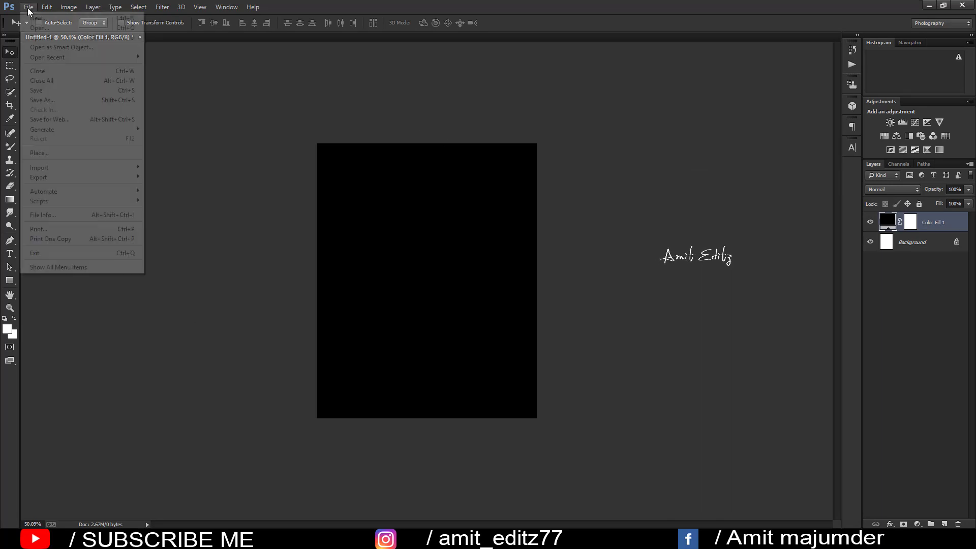
{"action": "left_click", "coordinate": [39, 29]}
{"action": "left_click", "coordinate": [285, 119]}
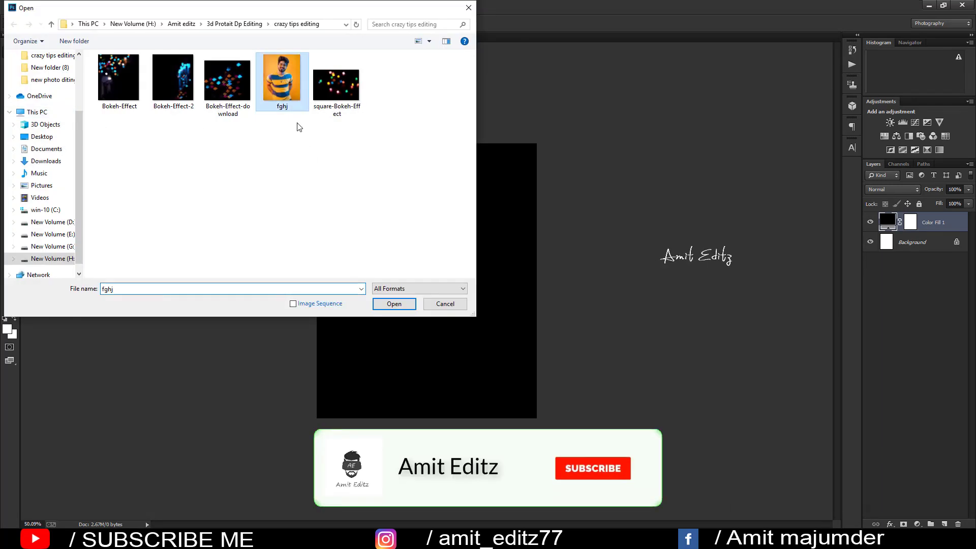
{"action": "left_click", "coordinate": [394, 304]}
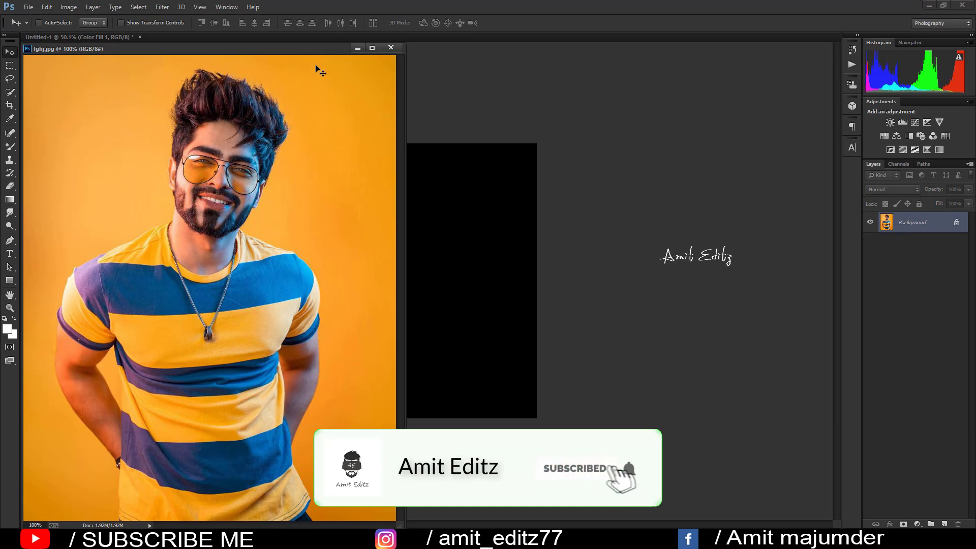
{"action": "left_click_drag", "start_coordinate": [309, 48], "coordinate": [385, 34]}
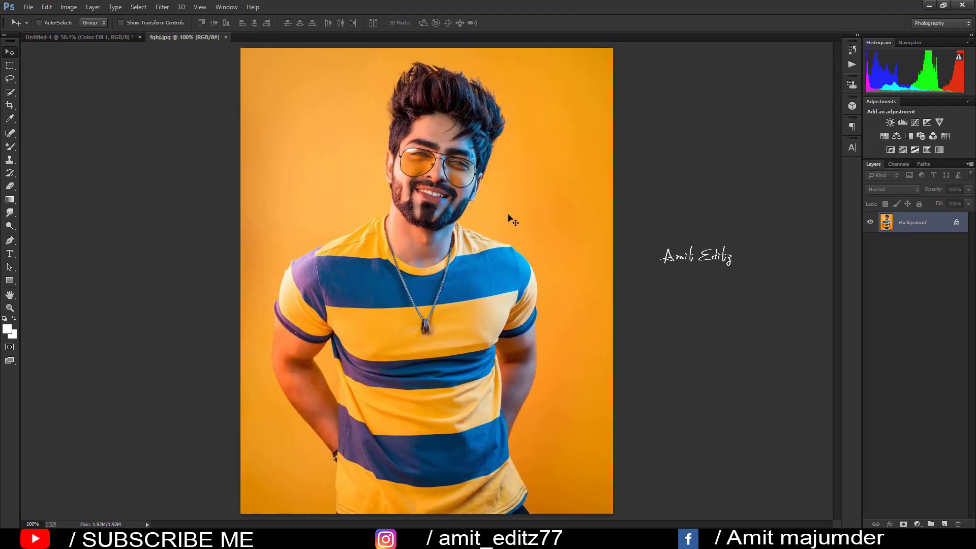
{"action": "key", "text": "ctrl+minus"}
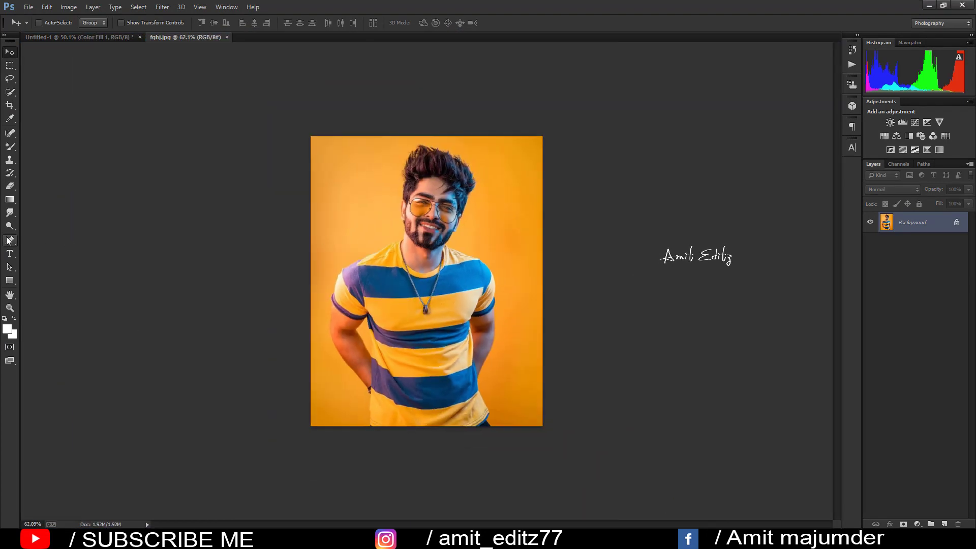
- With the Pen tool, start the outline at the lower arm and trace up the forearm's outer edge
{"action": "left_click", "coordinate": [9, 241]}
{"action": "scroll", "coordinate": [363, 364], "scroll_direction": "up", "scroll_amount": 3}
{"action": "scroll", "coordinate": [344, 401], "scroll_direction": "up", "scroll_amount": 2}
{"action": "scroll", "coordinate": [340, 370], "scroll_direction": "up", "scroll_amount": 2}
{"action": "scroll", "coordinate": [305, 417], "scroll_direction": "up", "scroll_amount": 1}
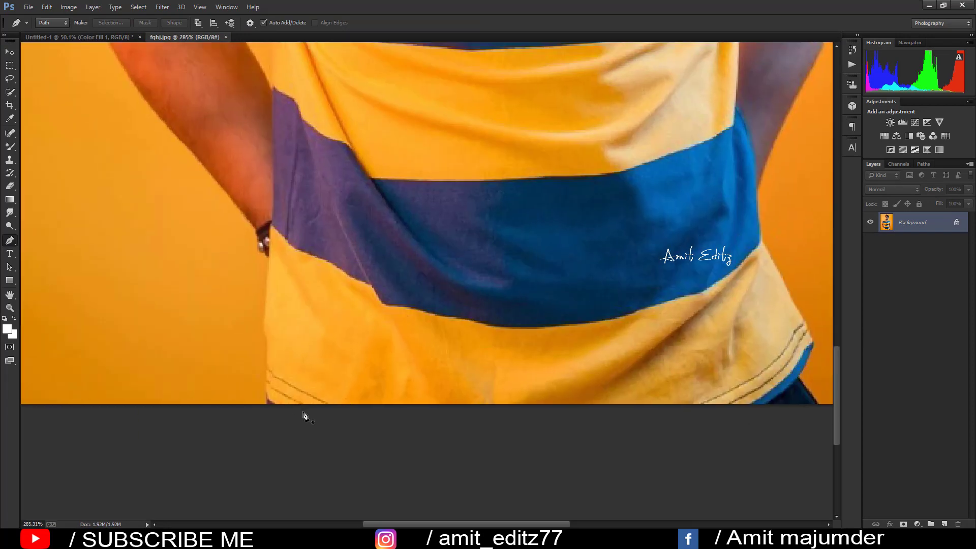
{"action": "left_click", "coordinate": [272, 352]}
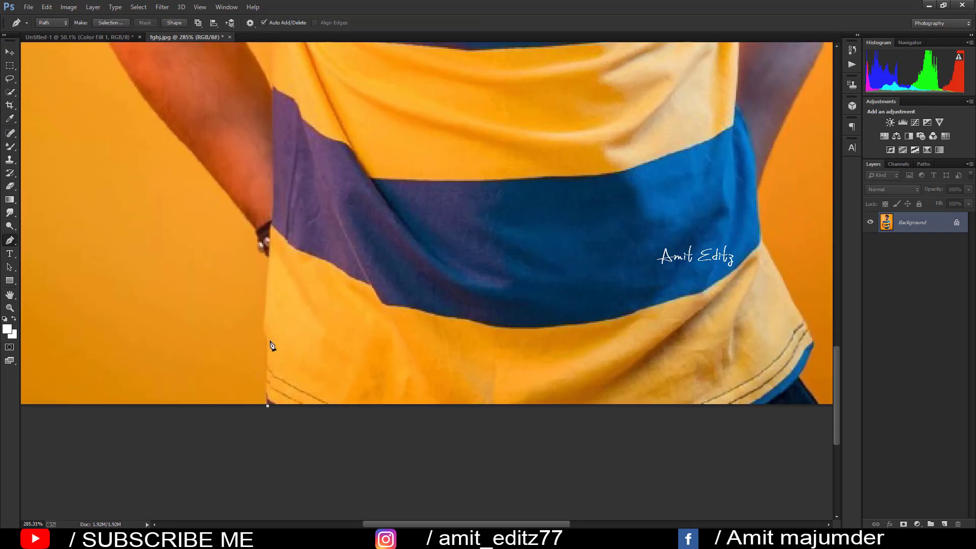
{"action": "left_click", "coordinate": [272, 261]}
{"action": "left_click_drag", "start_coordinate": [250, 216], "coordinate": [243, 210]}
{"action": "left_click_drag", "start_coordinate": [211, 183], "coordinate": [378, 392]}
{"action": "left_click", "coordinate": [392, 395]}
{"action": "left_click", "coordinate": [368, 368]}
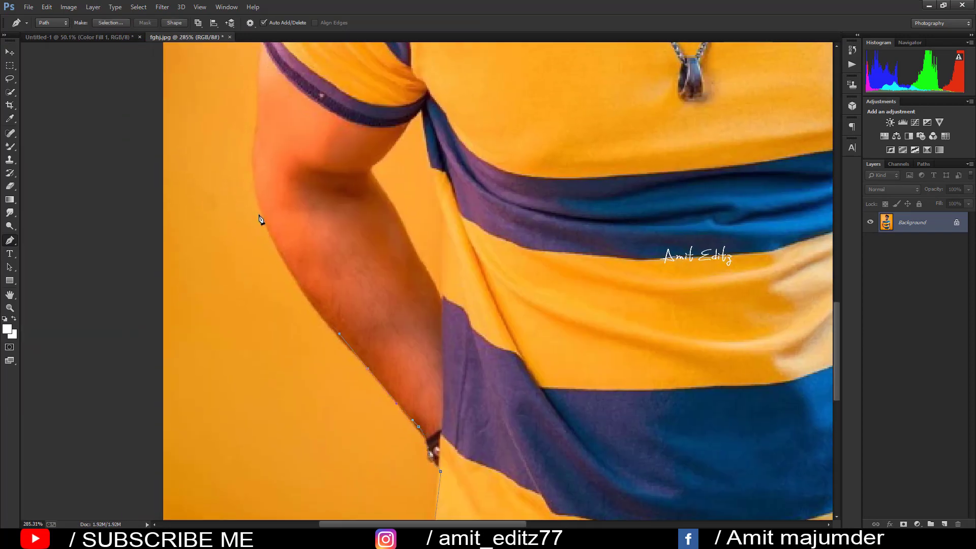
{"action": "left_click", "coordinate": [268, 233]}
{"action": "left_click", "coordinate": [253, 141]}
{"action": "left_click", "coordinate": [257, 96]}
- Continue the path along the shoulder and shoulder seam and up the neck to the jaw
{"action": "left_click_drag", "start_coordinate": [258, 87], "coordinate": [240, 271]}
{"action": "left_click", "coordinate": [244, 235]}
{"action": "left_click_drag", "start_coordinate": [237, 213], "coordinate": [256, 181]}
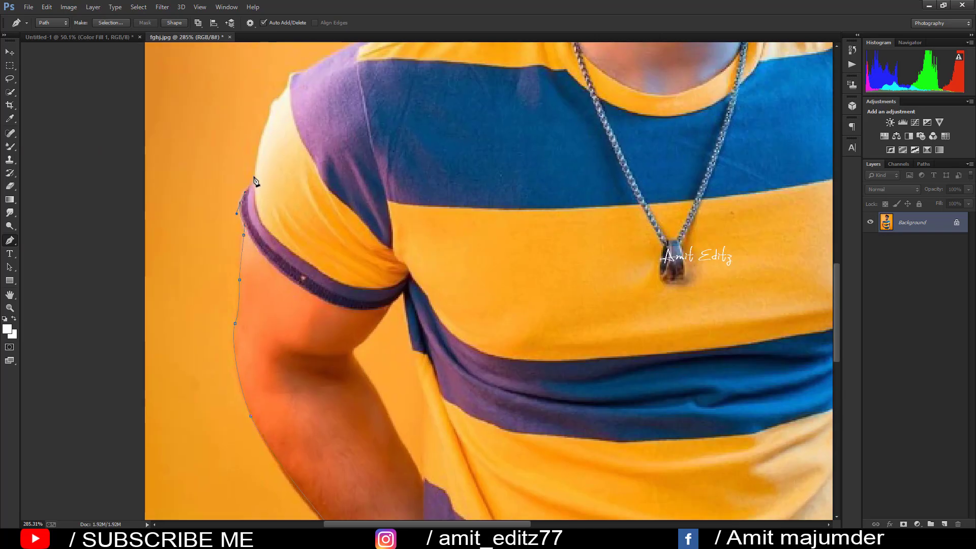
{"action": "left_click", "coordinate": [270, 112]}
{"action": "left_click", "coordinate": [296, 82]}
{"action": "left_click_drag", "start_coordinate": [311, 75], "coordinate": [218, 304]}
{"action": "left_click", "coordinate": [254, 285]}
{"action": "left_click", "coordinate": [304, 259]}
{"action": "left_click", "coordinate": [336, 242]}
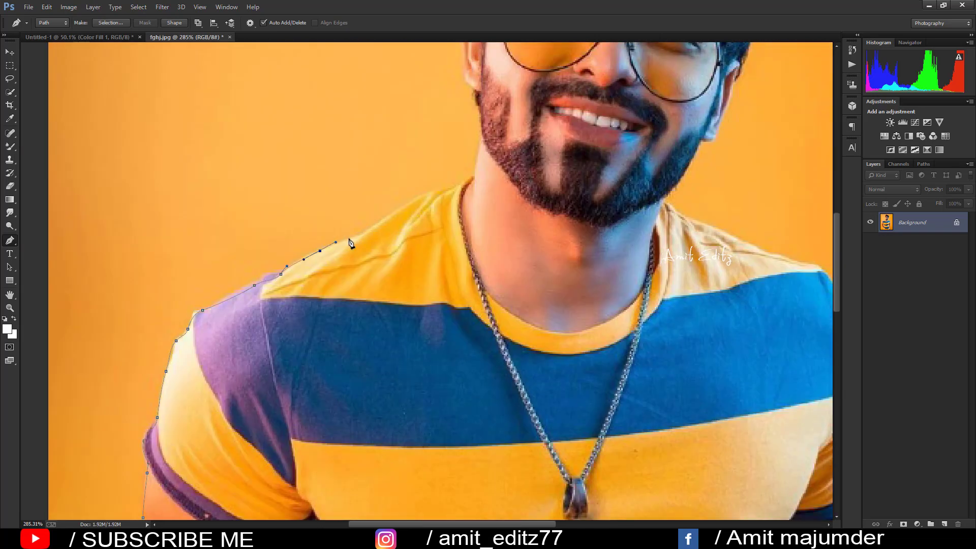
{"action": "left_click", "coordinate": [367, 231]}
{"action": "left_click", "coordinate": [414, 201]}
{"action": "left_click", "coordinate": [474, 177]}
{"action": "left_click", "coordinate": [477, 149]}
{"action": "left_click", "coordinate": [482, 137]}
- Trace the path up the jawline, around the ear, and along the side and top of the hair
{"action": "left_click_drag", "start_coordinate": [490, 159], "coordinate": [410, 312]}
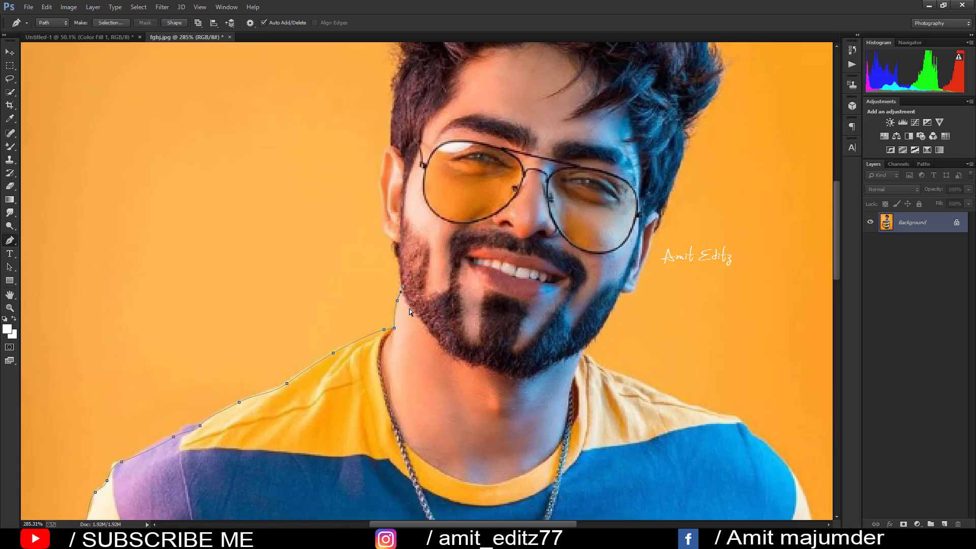
{"action": "scroll", "coordinate": [409, 309], "scroll_direction": "up", "scroll_amount": 2, "text": "alt"}
{"action": "left_click", "coordinate": [397, 281]}
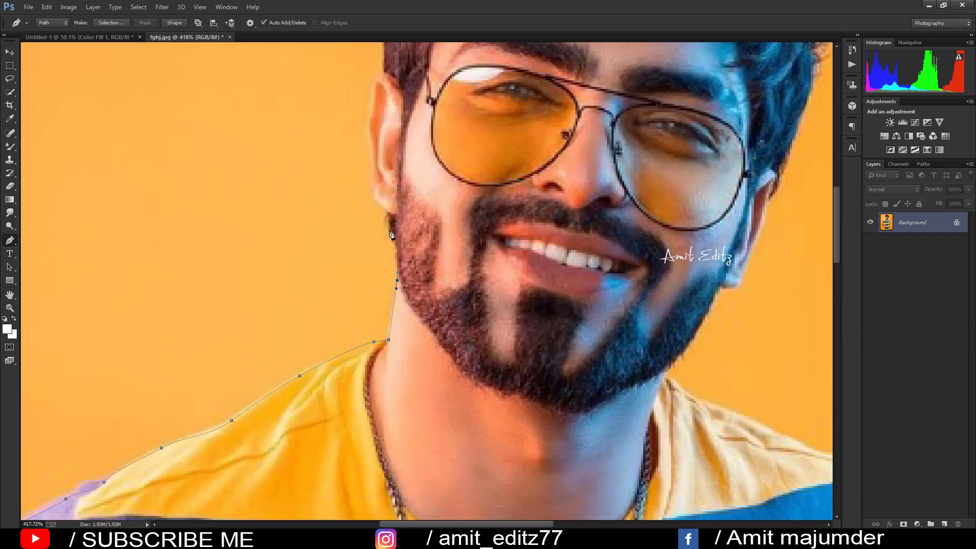
{"action": "left_click", "coordinate": [391, 234]}
{"action": "left_click", "coordinate": [376, 175]}
{"action": "left_click_drag", "start_coordinate": [376, 175], "coordinate": [356, 401]}
{"action": "left_click", "coordinate": [351, 342]}
{"action": "left_click", "coordinate": [358, 304]}
{"action": "left_click", "coordinate": [369, 203]}
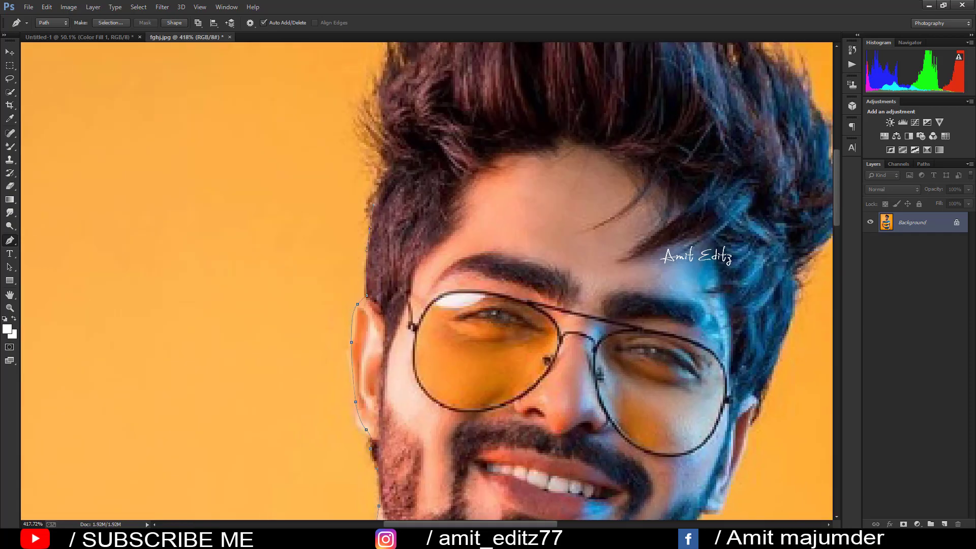
{"action": "left_click_drag", "start_coordinate": [382, 77], "coordinate": [342, 254]}
{"action": "left_click", "coordinate": [341, 238]}
{"action": "left_click", "coordinate": [375, 182]}
{"action": "left_click", "coordinate": [502, 138]}
{"action": "left_click", "coordinate": [516, 123]}
{"action": "left_click", "coordinate": [552, 136]}
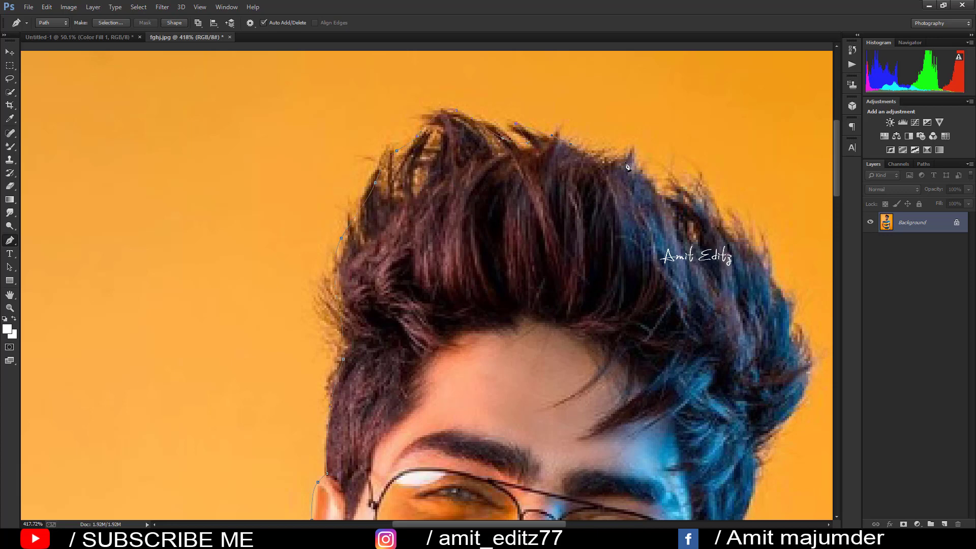
- Continue the path down the hair's right edge, right ear, beard and neck
{"action": "left_click", "coordinate": [747, 254]}
{"action": "left_click_drag", "start_coordinate": [748, 255], "coordinate": [492, 222]}
{"action": "left_click_drag", "start_coordinate": [442, 297], "coordinate": [476, 101]}
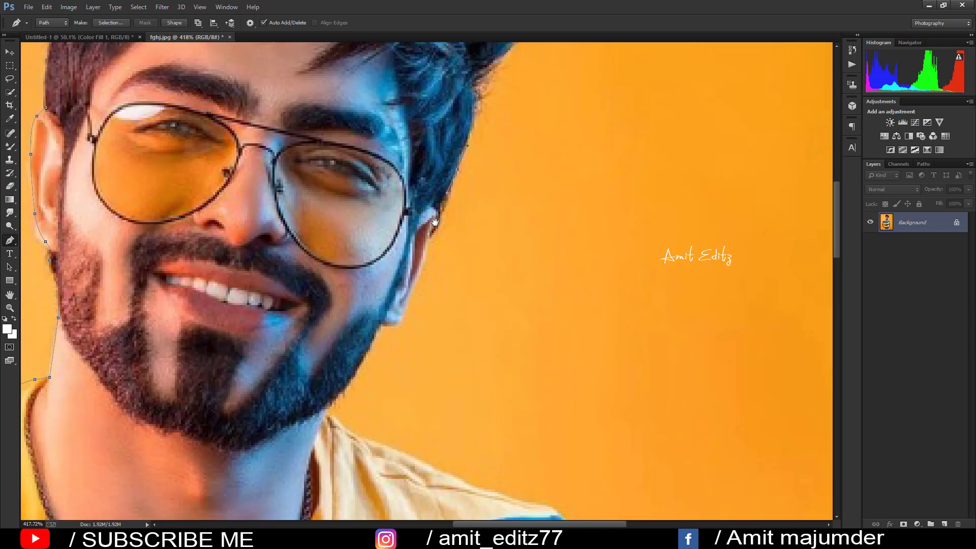
{"action": "left_click", "coordinate": [434, 229]}
{"action": "left_click", "coordinate": [421, 261]}
{"action": "left_click", "coordinate": [406, 307]}
{"action": "left_click", "coordinate": [349, 376]}
{"action": "left_click", "coordinate": [332, 405]}
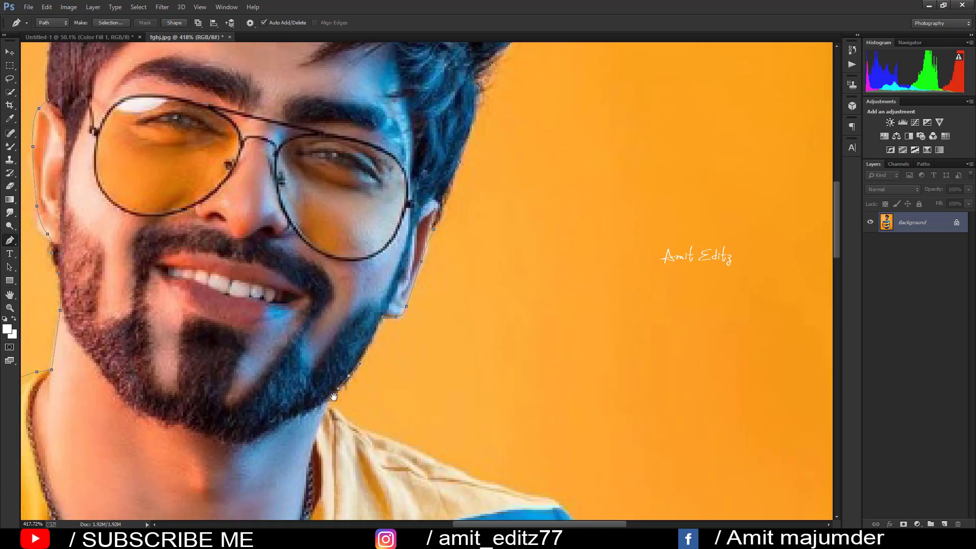
{"action": "left_click_drag", "start_coordinate": [331, 406], "coordinate": [336, 249]}
{"action": "left_click", "coordinate": [358, 271]}
{"action": "left_click", "coordinate": [373, 278]}
{"action": "left_click_drag", "start_coordinate": [418, 294], "coordinate": [431, 300]}
- Trace the other shoulder, sleeve and shirt hem, closing the path below the photo
{"action": "left_click", "coordinate": [521, 340]}
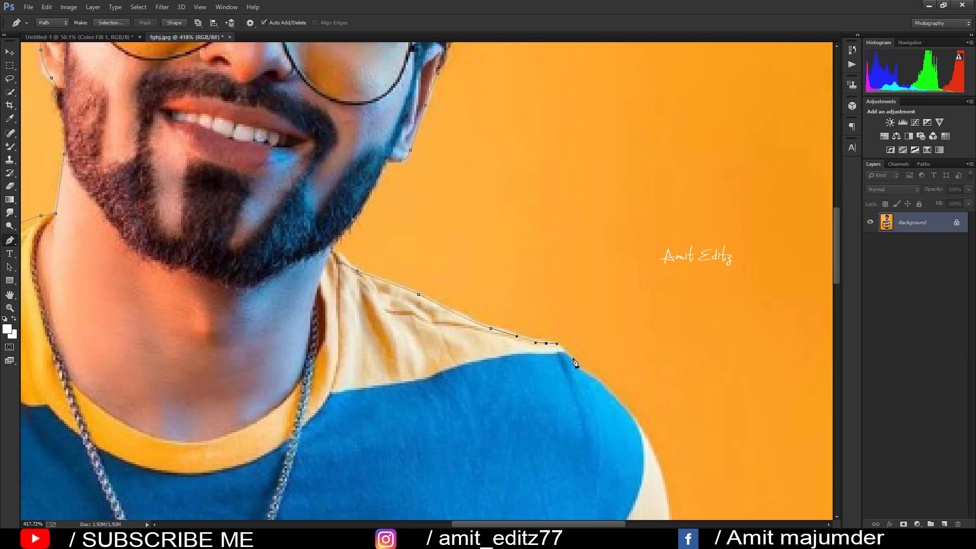
{"action": "left_click", "coordinate": [574, 361]}
{"action": "left_click_drag", "start_coordinate": [575, 361], "coordinate": [483, 203]}
{"action": "left_click", "coordinate": [499, 239]}
{"action": "left_click_drag", "start_coordinate": [515, 239], "coordinate": [515, 174]}
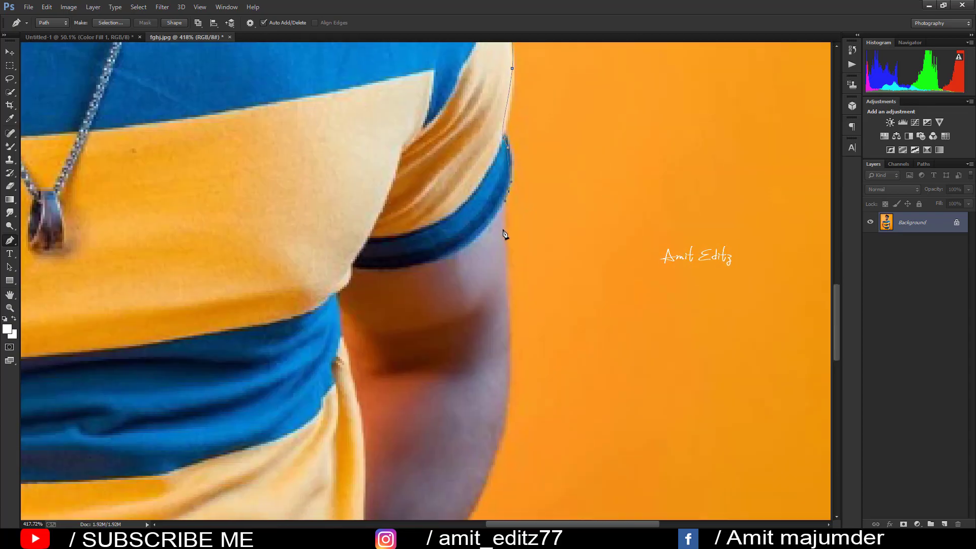
{"action": "scroll", "coordinate": [505, 233], "scroll_direction": "down", "scroll_amount": 3}
{"action": "scroll", "coordinate": [488, 233], "scroll_direction": "down", "scroll_amount": 5}
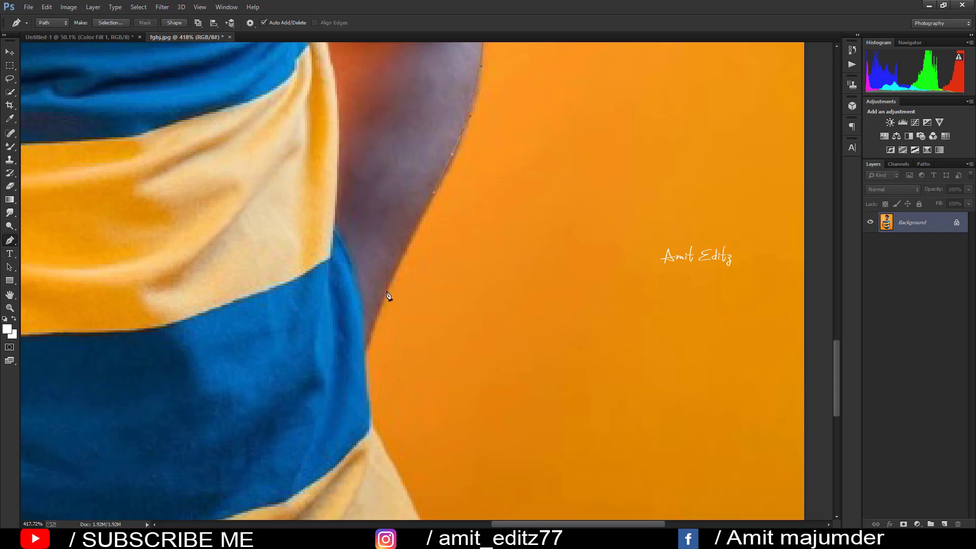
{"action": "scroll", "coordinate": [370, 401], "scroll_direction": "down", "scroll_amount": 5}
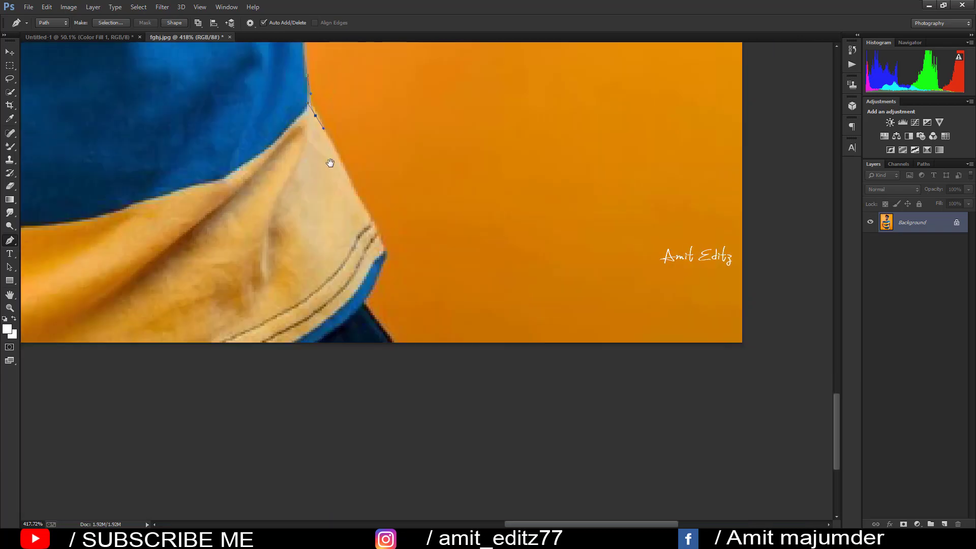
{"action": "left_click", "coordinate": [381, 338]}
{"action": "scroll", "coordinate": [381, 338], "scroll_direction": "down", "scroll_amount": 5}
{"action": "scroll", "coordinate": [418, 360], "scroll_direction": "down", "scroll_amount": 3}
{"action": "left_click_drag", "start_coordinate": [417, 472], "coordinate": [414, 471]}
{"action": "left_click_drag", "start_coordinate": [358, 464], "coordinate": [355, 450]}
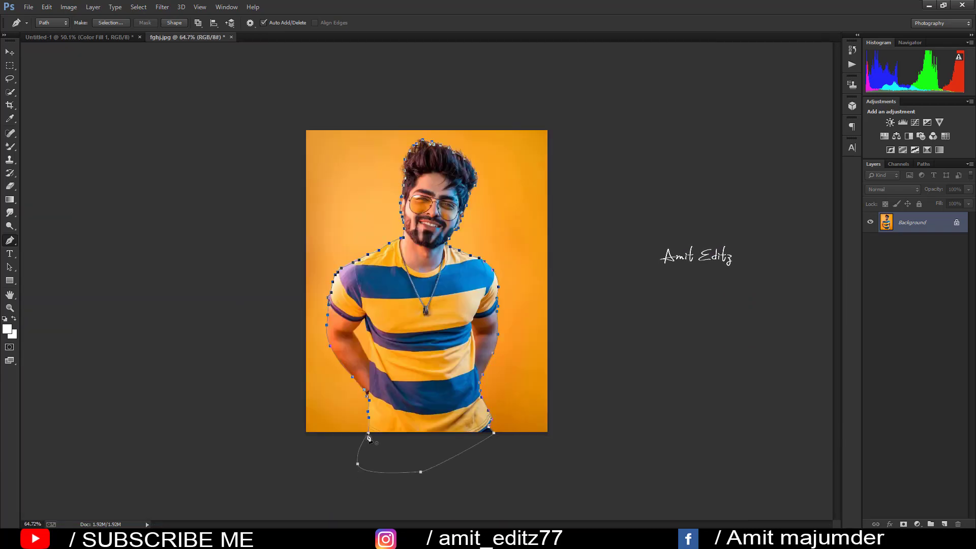
- Turn the traced path into a 0-feather selection and add a layer mask hiding the background
{"action": "right_click", "coordinate": [424, 265]}
{"action": "left_click", "coordinate": [469, 312]}
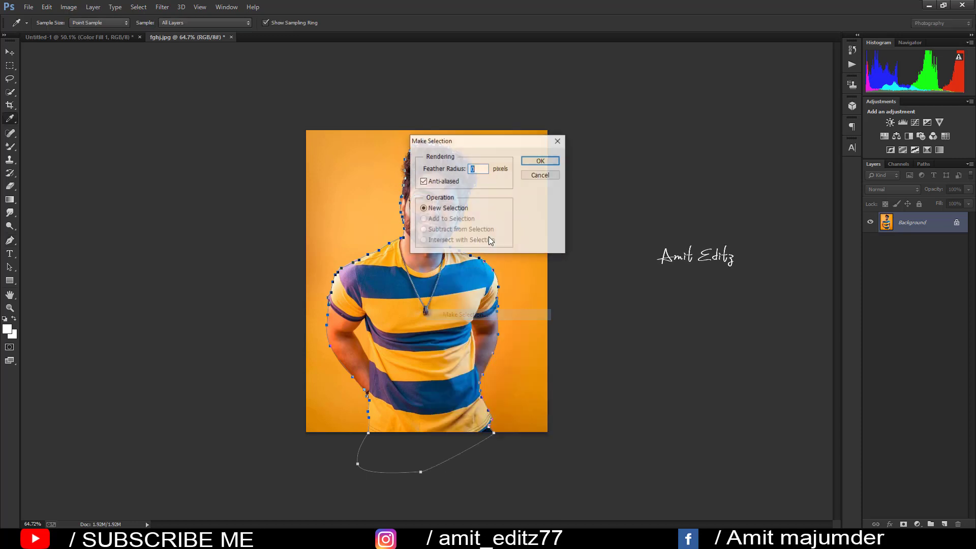
{"action": "left_click", "coordinate": [533, 162]}
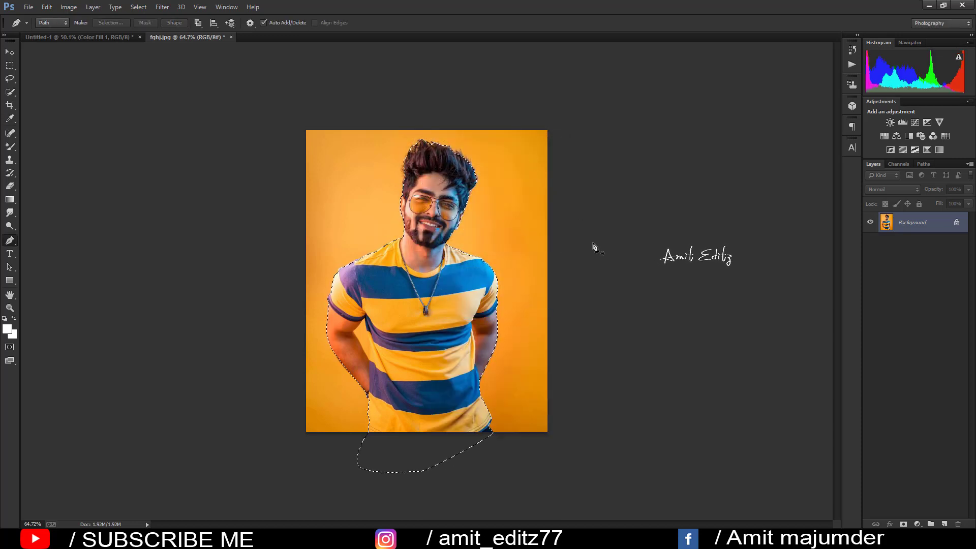
{"action": "left_click", "coordinate": [10, 52]}
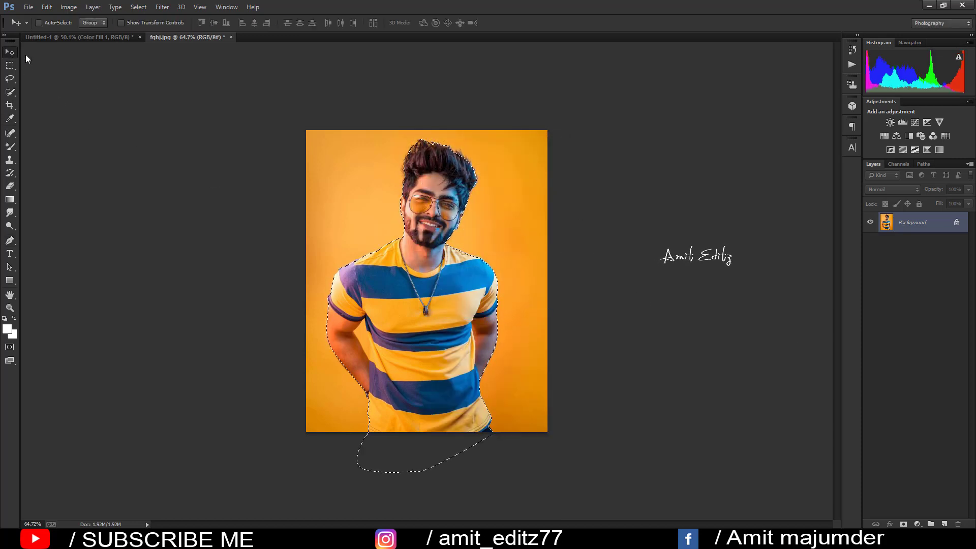
{"action": "left_click", "coordinate": [904, 524]}
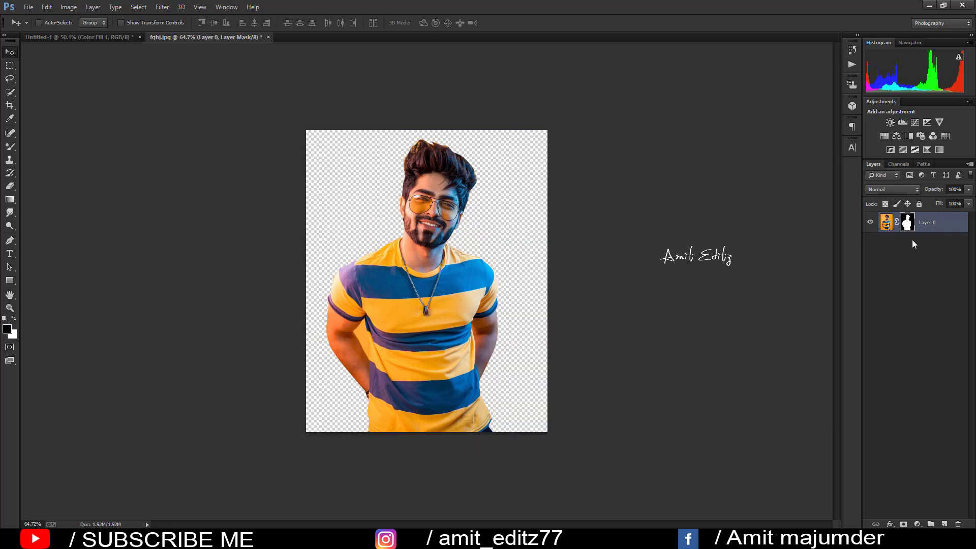
{"action": "right_click", "coordinate": [910, 222]}
- Apply the layer mask permanently to Layer 0 and zoom in on the arm
{"action": "left_click", "coordinate": [887, 253]}
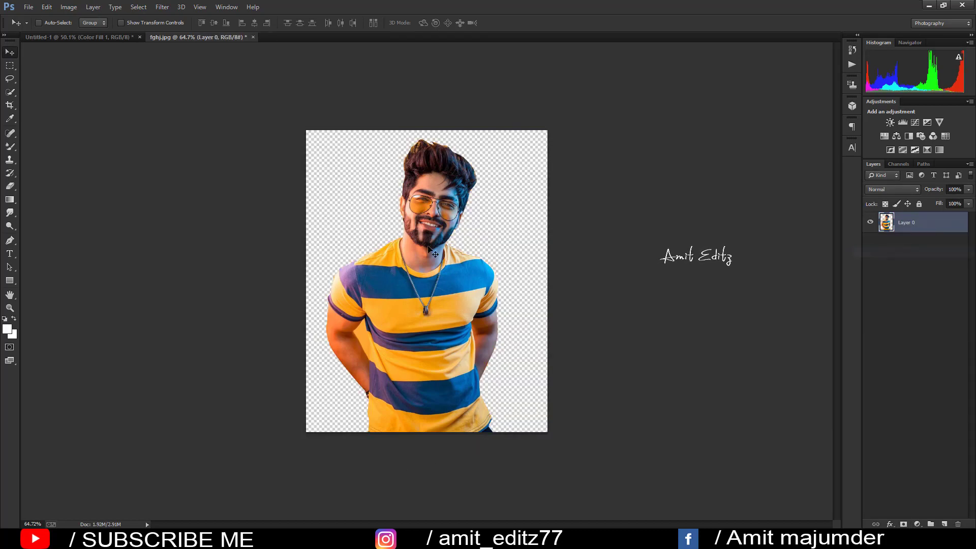
{"action": "scroll", "coordinate": [365, 379], "scroll_direction": "up", "scroll_amount": 2}
{"action": "scroll", "coordinate": [336, 361], "scroll_direction": "up", "scroll_amount": 2}
{"action": "scroll", "coordinate": [305, 343], "scroll_direction": "up", "scroll_amount": 2}
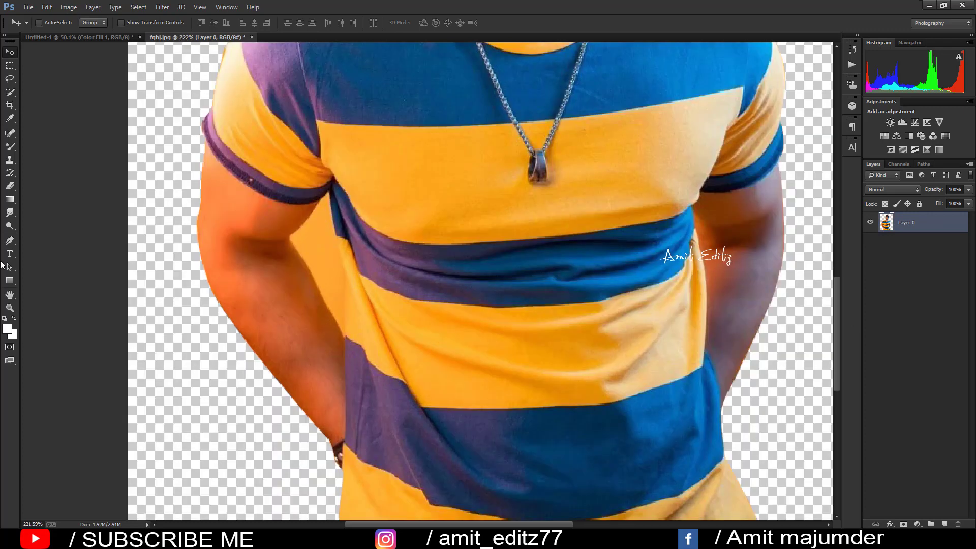
- Trace a pen path around the orange gap under the man's arm
{"action": "left_click", "coordinate": [10, 240]}
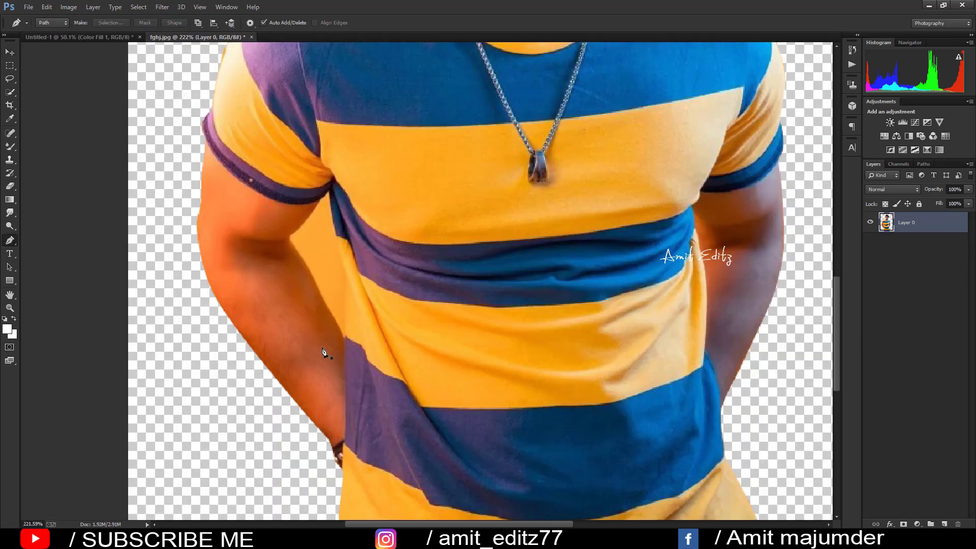
{"action": "left_click", "coordinate": [347, 337]}
{"action": "key", "text": "ctrl+z"}
{"action": "left_click", "coordinate": [344, 335]}
{"action": "left_click_drag", "start_coordinate": [336, 238], "coordinate": [347, 307]}
- Turn the under-arm path into a selection, delete the orange patch, and fit on screen
{"action": "right_click", "coordinate": [326, 305]}
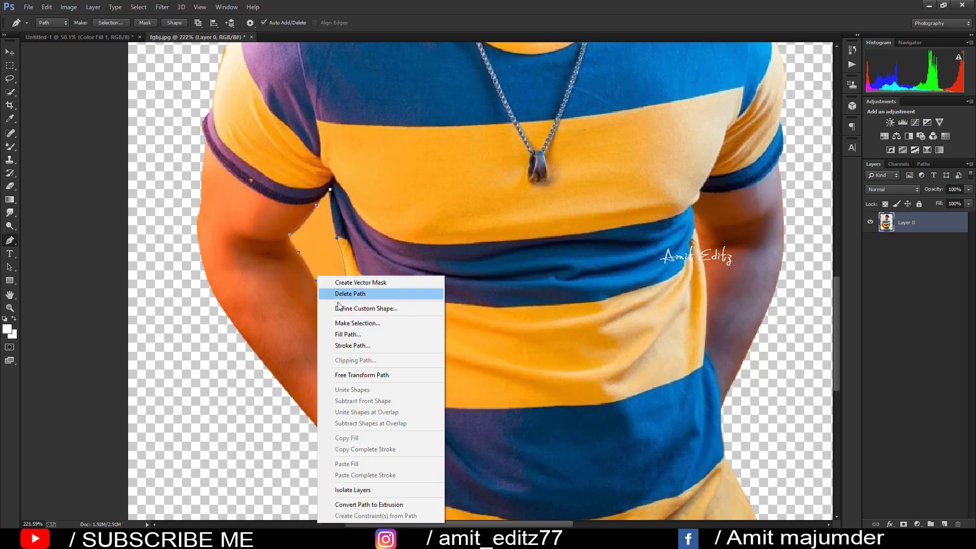
{"action": "left_click", "coordinate": [356, 324]}
{"action": "key", "text": "Return"}
{"action": "key", "text": "Delete"}
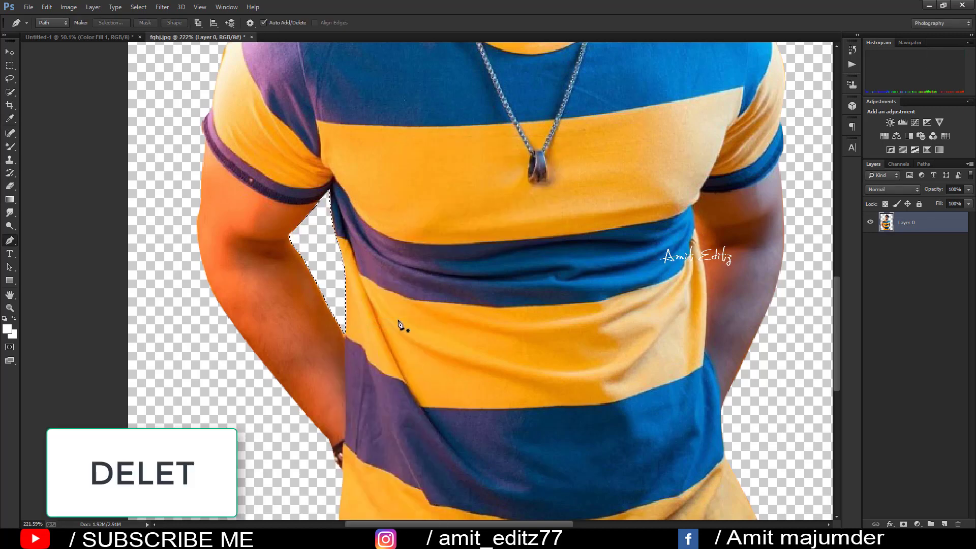
{"action": "key", "text": "ctrl+0"}
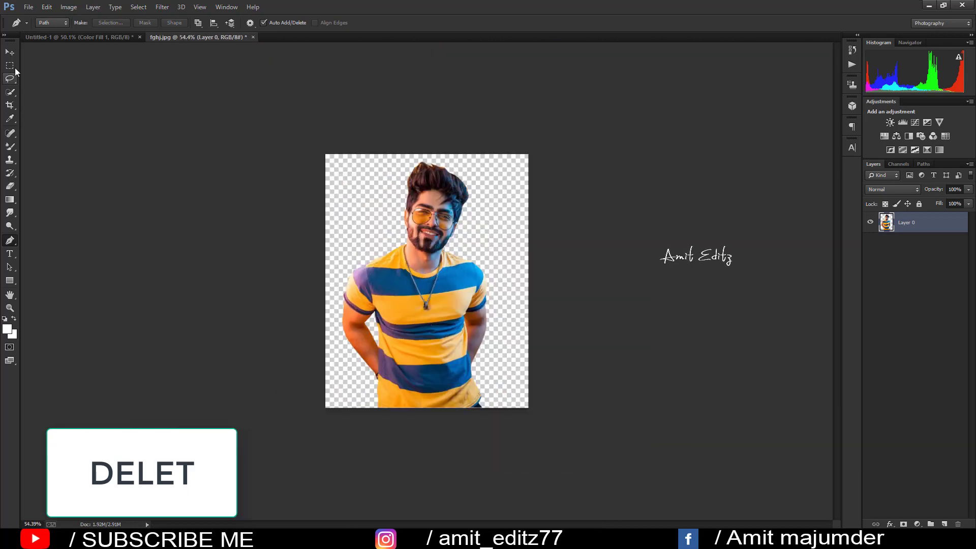
- Open the Bokeh-Effect image, copy it into Untitled-1 as Layer 1, and close it
{"action": "left_click", "coordinate": [10, 51]}
{"action": "left_click", "coordinate": [45, 37]}
{"action": "left_click", "coordinate": [28, 7]}
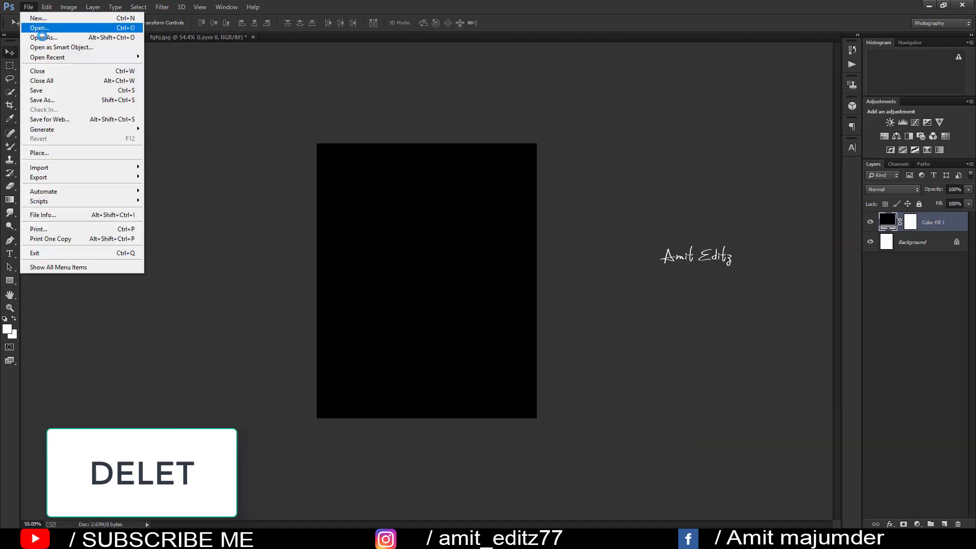
{"action": "left_click", "coordinate": [40, 28]}
{"action": "left_click", "coordinate": [118, 78]}
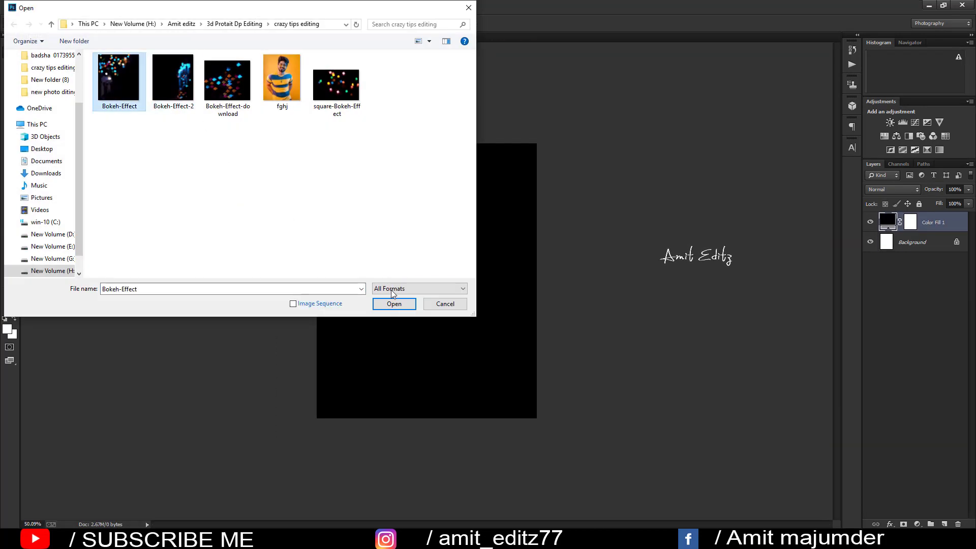
{"action": "left_click", "coordinate": [394, 304]}
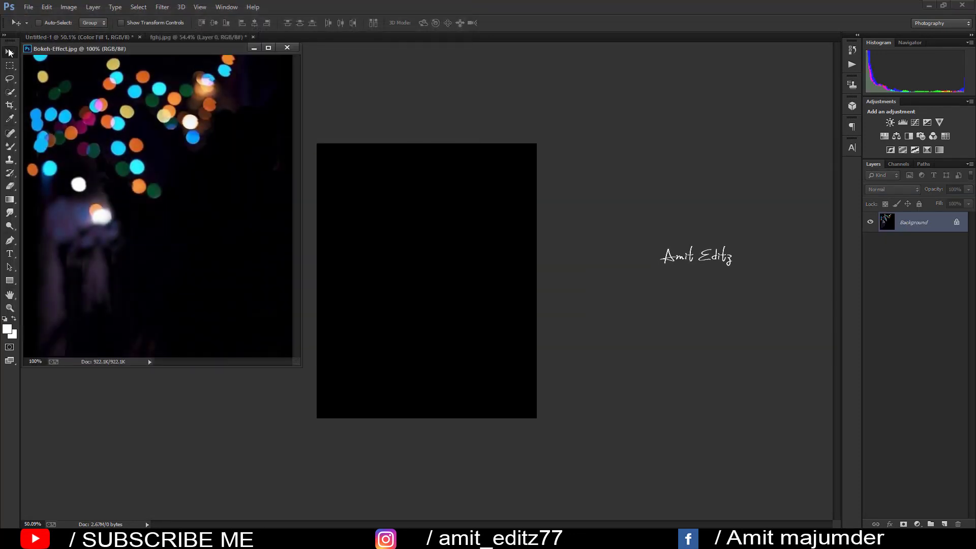
{"action": "mouse_move", "coordinate": [128, 134]}
{"action": "left_mouse_down"}
{"action": "mouse_move", "coordinate": [338, 246]}
{"action": "mouse_move", "coordinate": [351, 147]}
{"action": "left_mouse_up"}
{"action": "left_click", "coordinate": [288, 48]}
- Free-transform the bokeh layer to stretch it across the whole portrait canvas
{"action": "key", "text": "ctrl+t"}
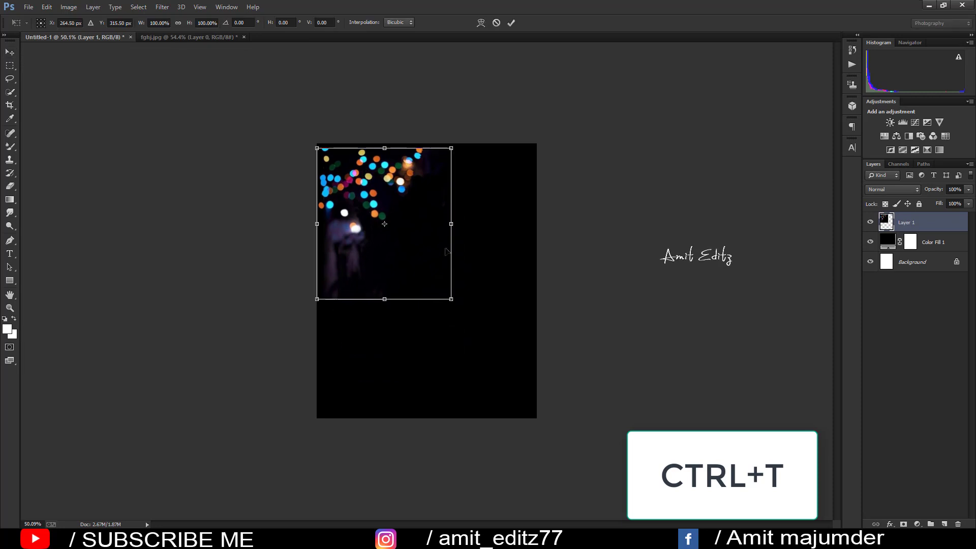
{"action": "left_click_drag", "start_coordinate": [453, 308], "coordinate": [538, 418]}
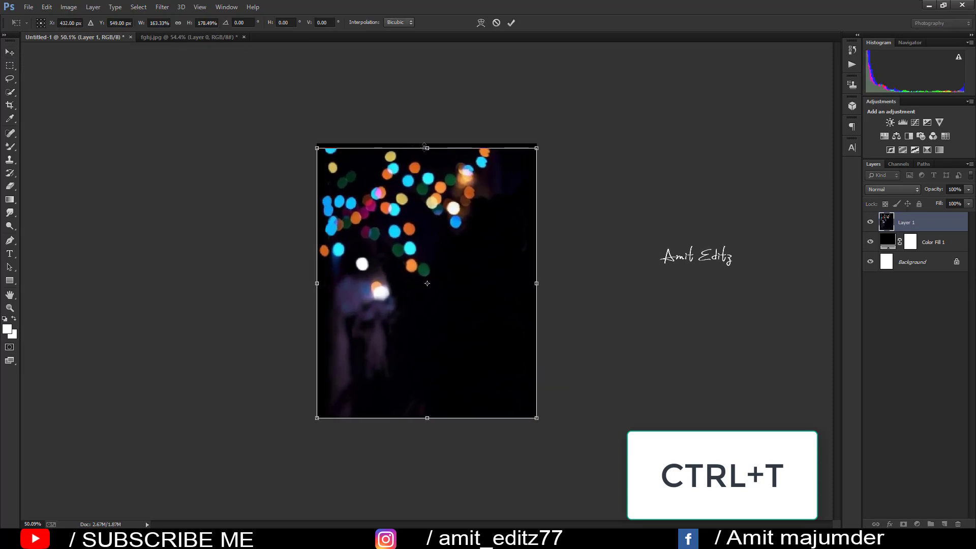
{"action": "left_click_drag", "start_coordinate": [425, 146], "coordinate": [425, 143]}
{"action": "key", "text": "Return"}
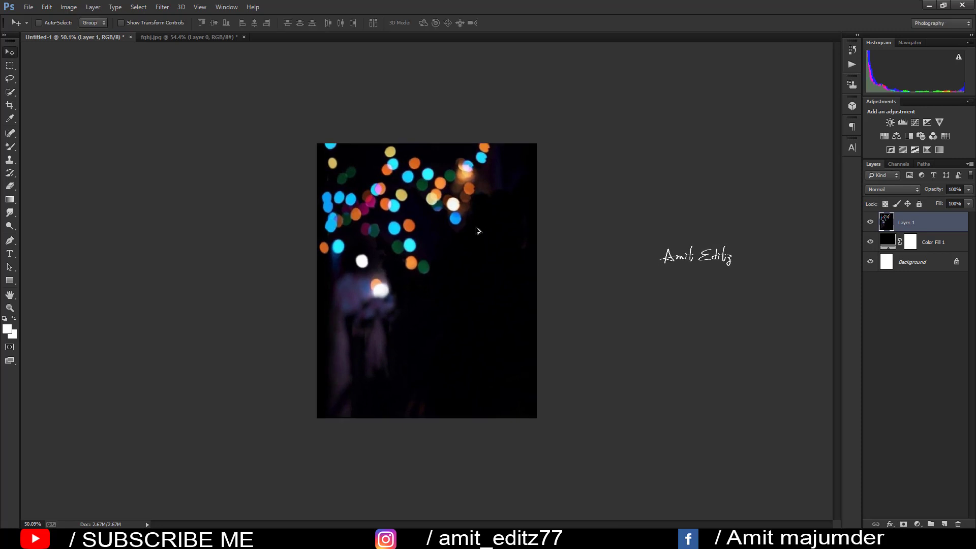
{"action": "key", "text": "ctrl+plus"}
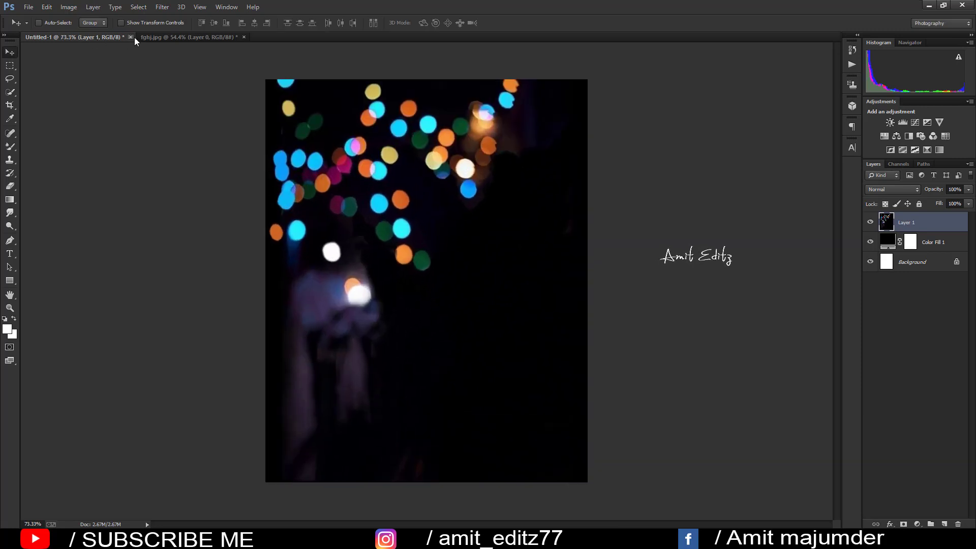
- Drag the cut-out man into Untitled-1 as Layer 2 and nudge him to lower centre
{"action": "left_click", "coordinate": [144, 38]}
{"action": "left_click_drag", "start_coordinate": [451, 273], "coordinate": [377, 264]}
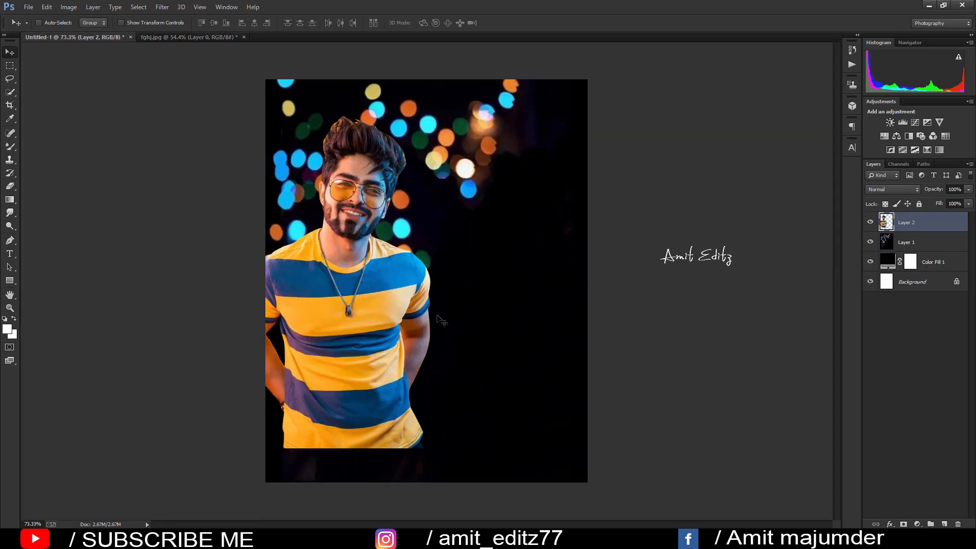
{"action": "left_click_drag", "start_coordinate": [371, 310], "coordinate": [433, 354]}
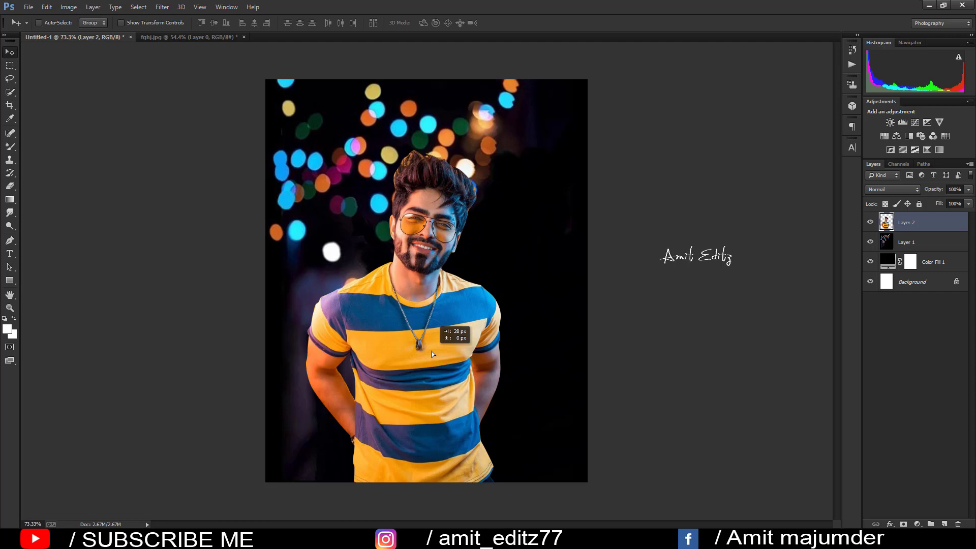
{"action": "left_click_drag", "start_coordinate": [431, 351], "coordinate": [433, 352]}
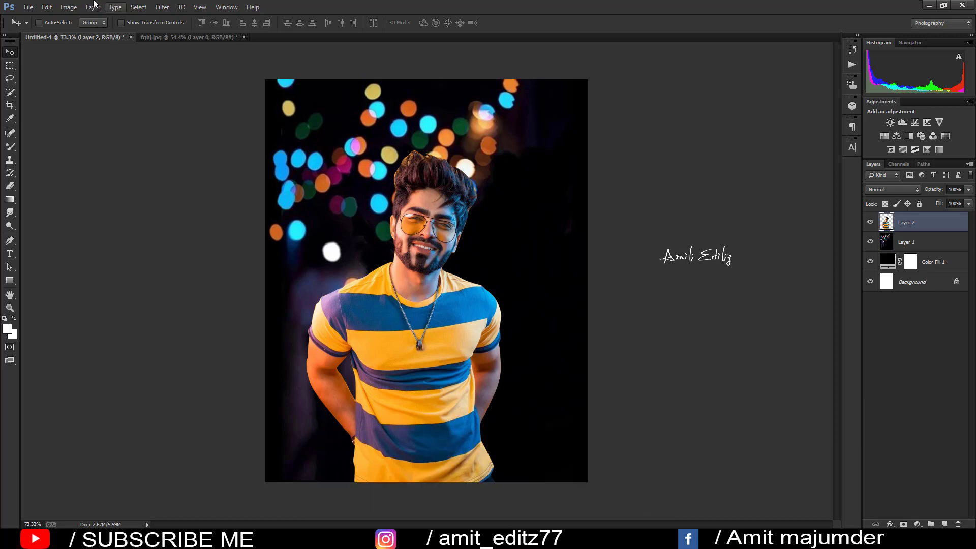
- Open Bokeh-Effect-2 and add it to Untitled-1 as Layer 3 in Screen blend mode
{"action": "left_click", "coordinate": [29, 6]}
{"action": "left_click", "coordinate": [38, 30]}
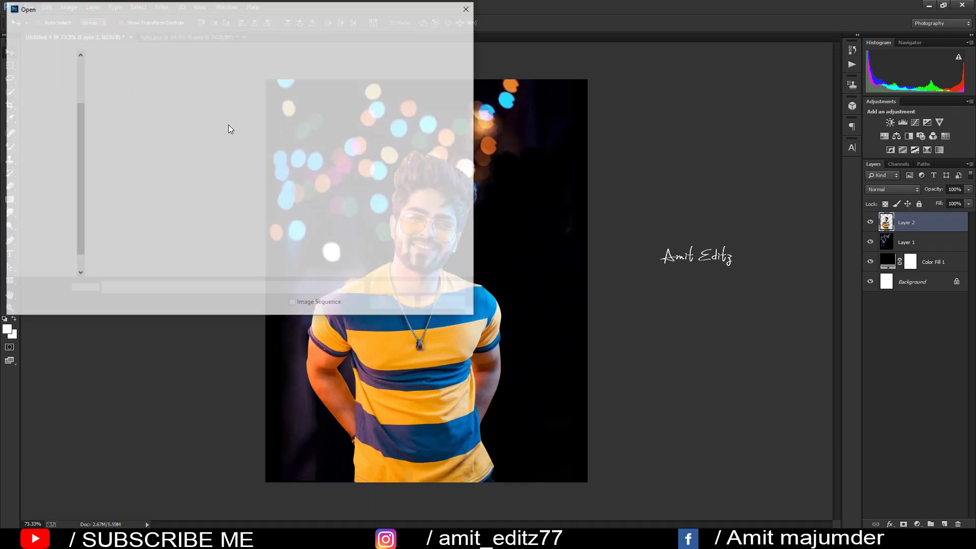
{"action": "left_click", "coordinate": [173, 78]}
{"action": "left_click", "coordinate": [394, 304]}
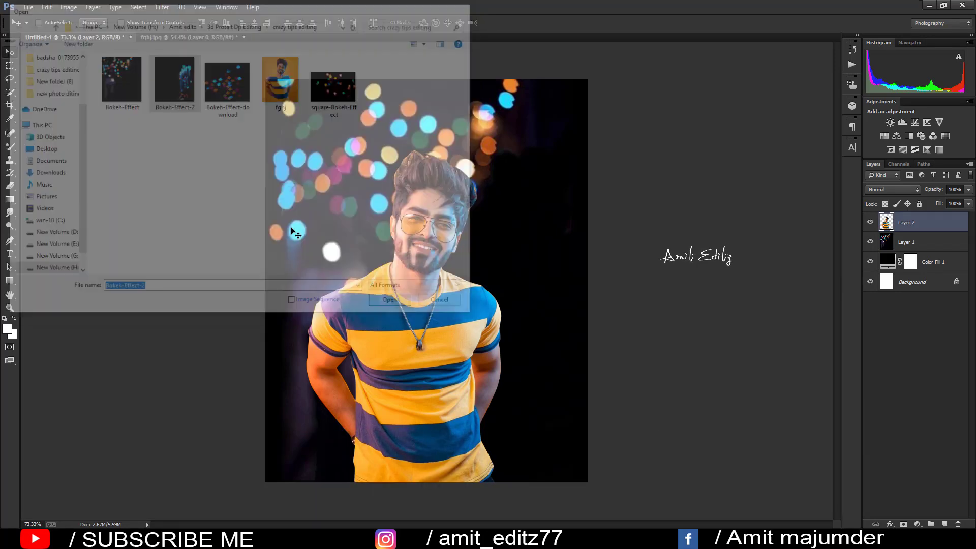
{"action": "left_click_drag", "start_coordinate": [139, 148], "coordinate": [481, 318]}
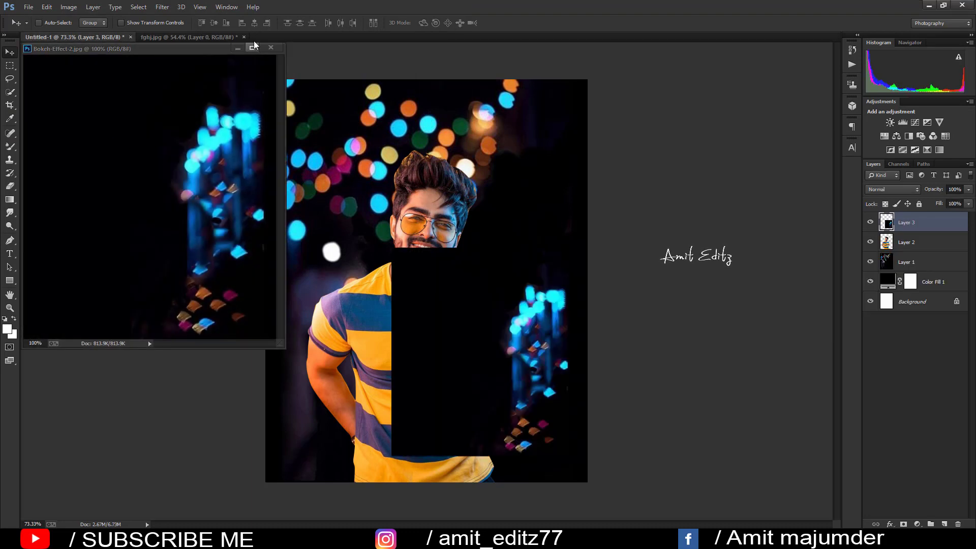
{"action": "left_click", "coordinate": [271, 47]}
{"action": "left_click", "coordinate": [892, 189]}
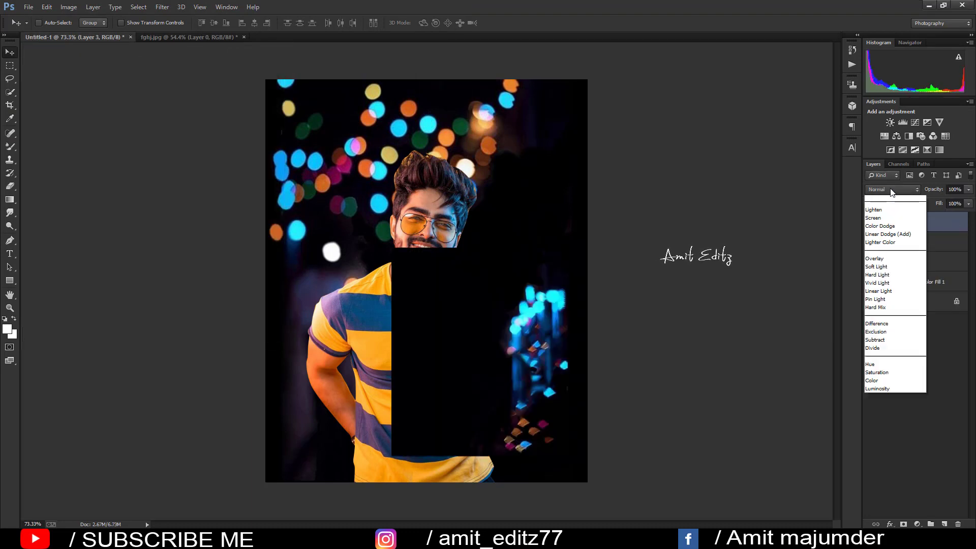
{"action": "left_click", "coordinate": [886, 282]}
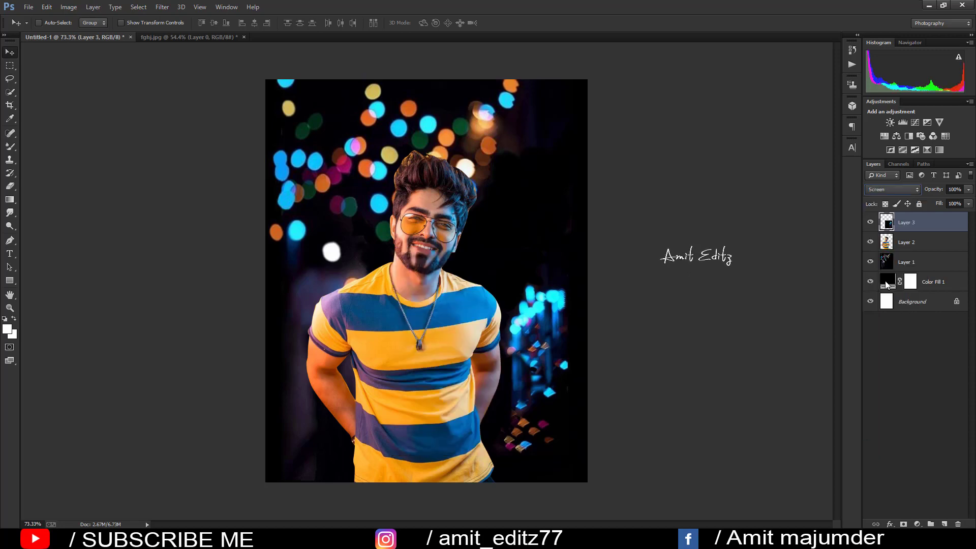
- Scale Layer 3 to about 204% and position it over the portrait's right side
{"action": "key", "text": "ctrl+t"}
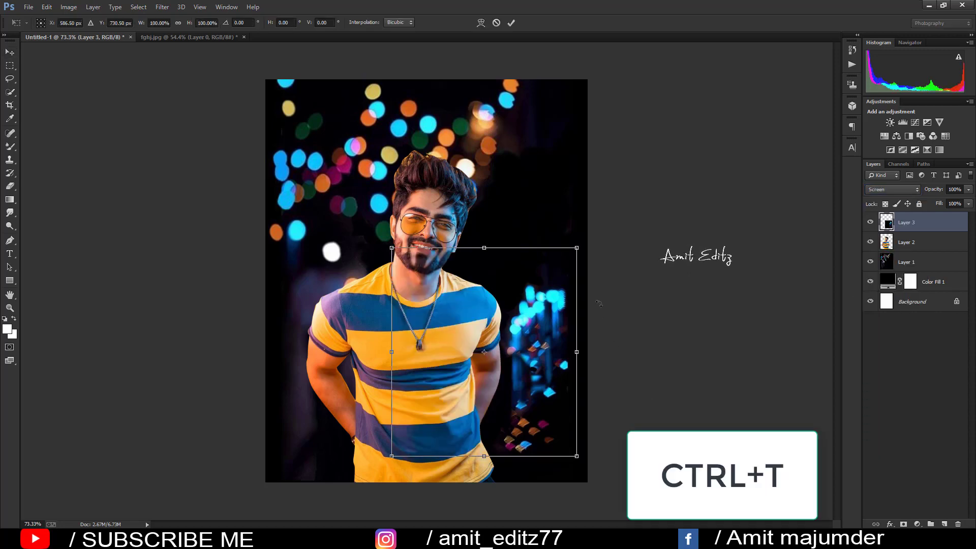
{"action": "left_click_drag", "start_coordinate": [577, 248], "coordinate": [630, 188]}
{"action": "left_click_drag", "start_coordinate": [581, 301], "coordinate": [542, 274]}
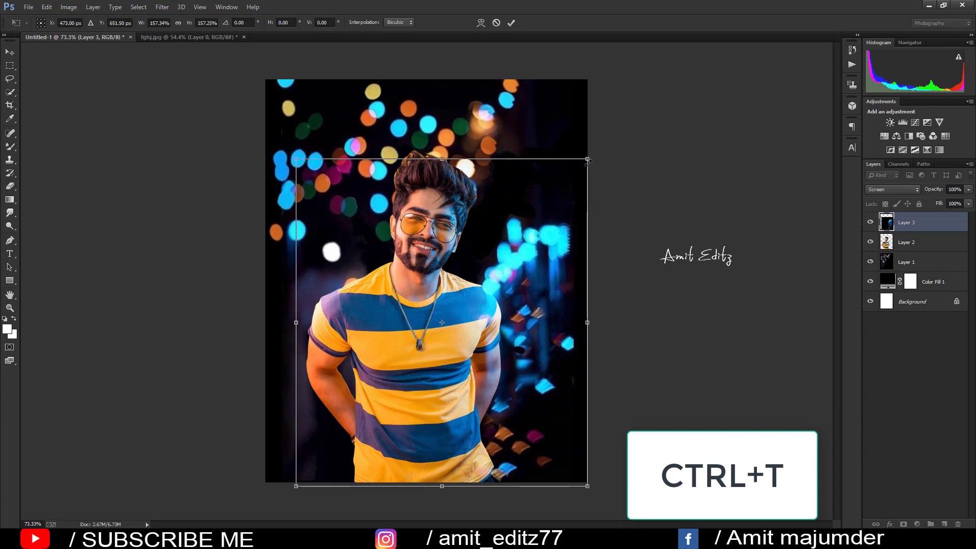
{"action": "mouse_move", "coordinate": [588, 160]}
{"action": "left_mouse_down"}
{"action": "mouse_move", "coordinate": [610, 152]}
{"action": "mouse_move", "coordinate": [622, 123]}
{"action": "left_mouse_up"}
{"action": "key", "text": "ctrl+z"}
{"action": "left_click_drag", "start_coordinate": [594, 238], "coordinate": [591, 180]}
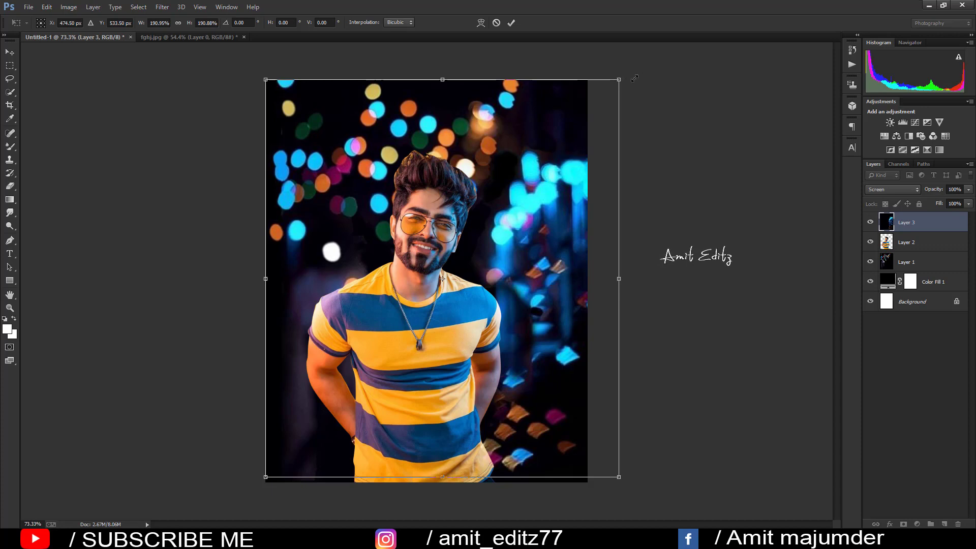
{"action": "left_click_drag", "start_coordinate": [634, 77], "coordinate": [626, 72]}
{"action": "left_click_drag", "start_coordinate": [618, 135], "coordinate": [586, 133]}
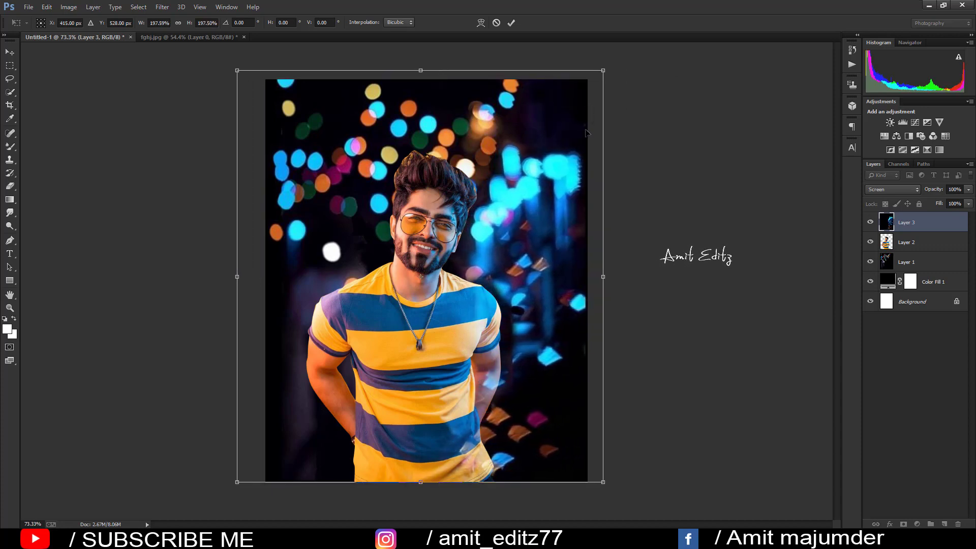
{"action": "left_click_drag", "start_coordinate": [605, 78], "coordinate": [610, 74]}
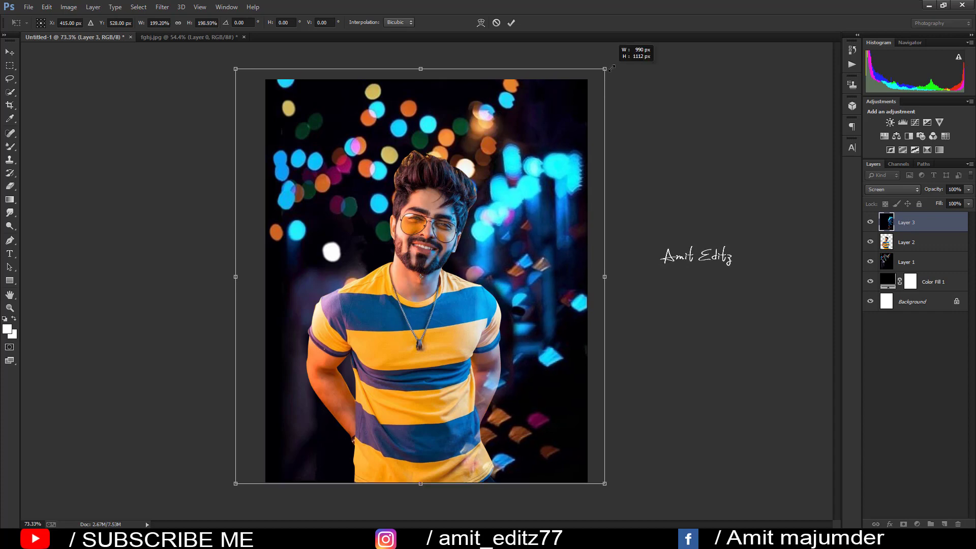
{"action": "left_click_drag", "start_coordinate": [599, 113], "coordinate": [589, 118]}
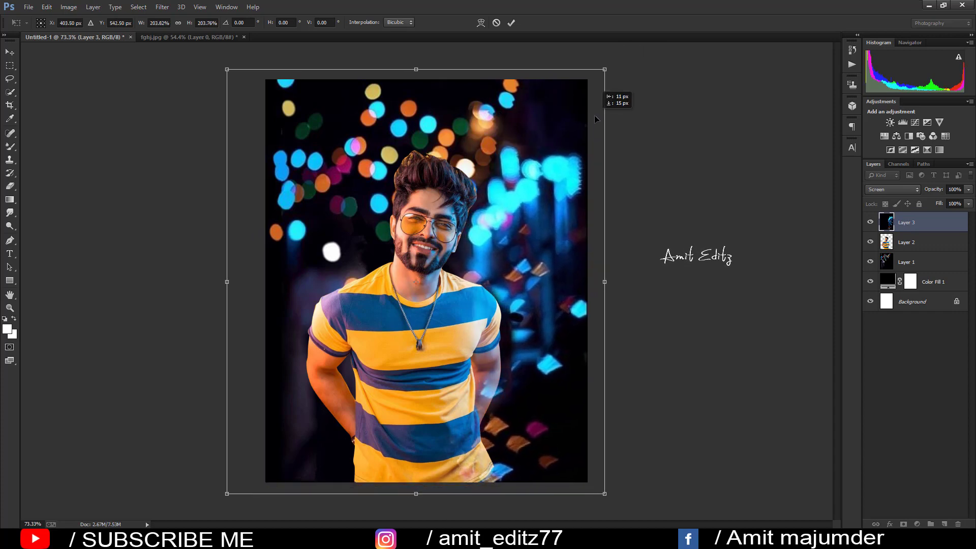
{"action": "left_click_drag", "start_coordinate": [591, 116], "coordinate": [596, 116]}
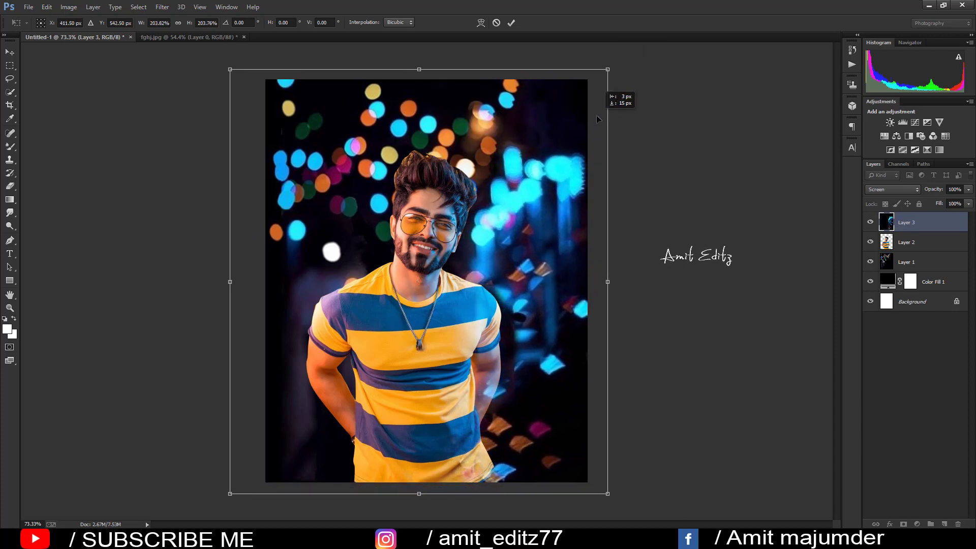
{"action": "key", "text": "Return"}
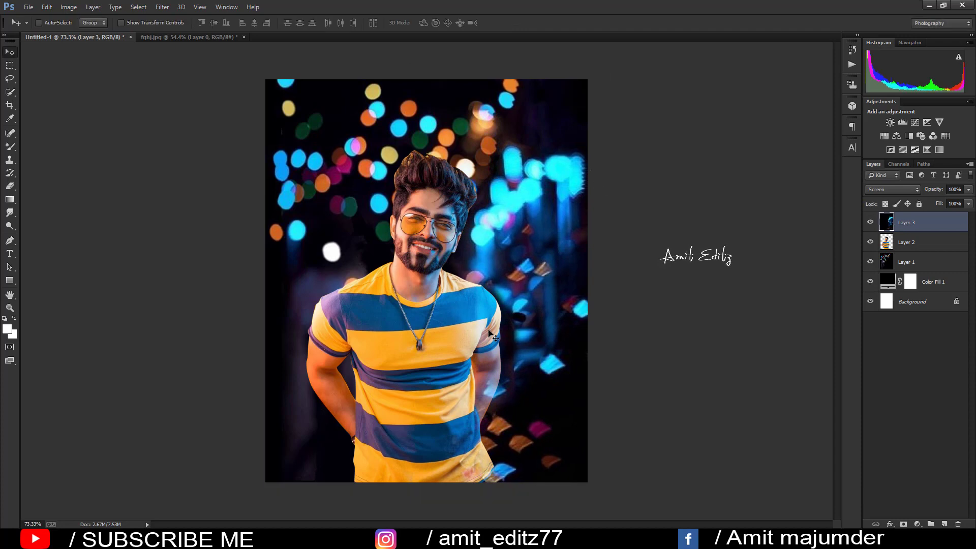
{"action": "key", "text": "ctrl+minus"}
{"action": "key", "text": "ctrl+minus"}
{"action": "key", "text": "ctrl+plus"}
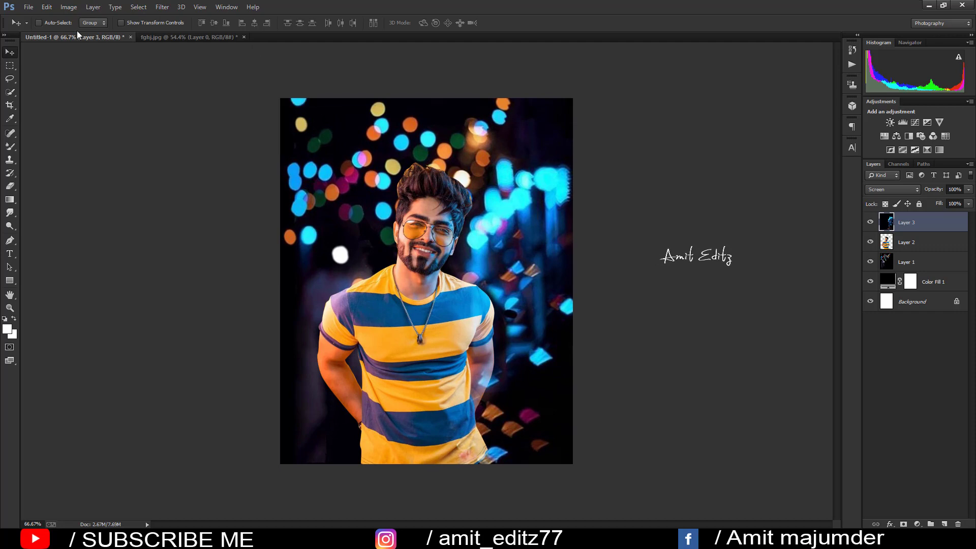
- Open Bokeh-Effect-download and add it to the portrait as Layer 4 in Screen mode
{"action": "left_click", "coordinate": [29, 7]}
{"action": "left_click", "coordinate": [38, 27]}
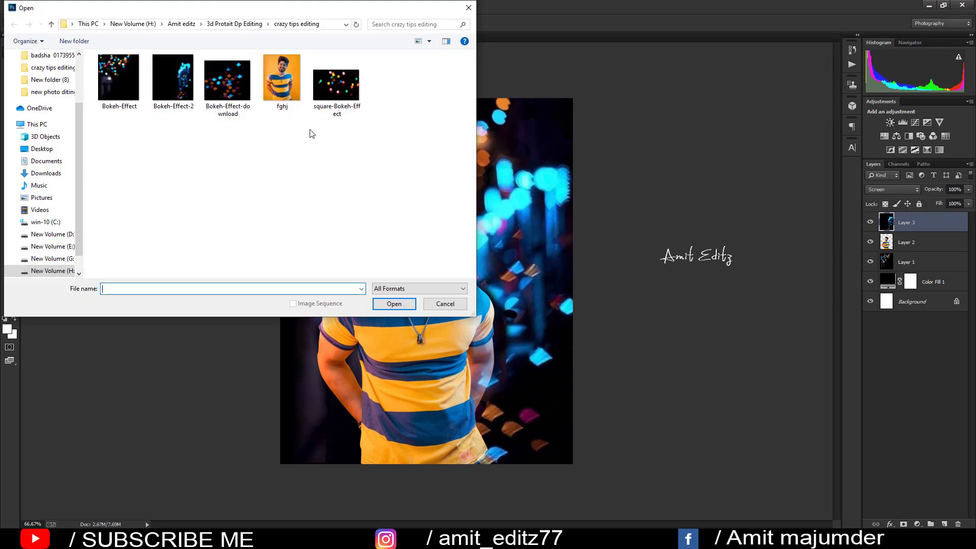
{"action": "left_click", "coordinate": [228, 82]}
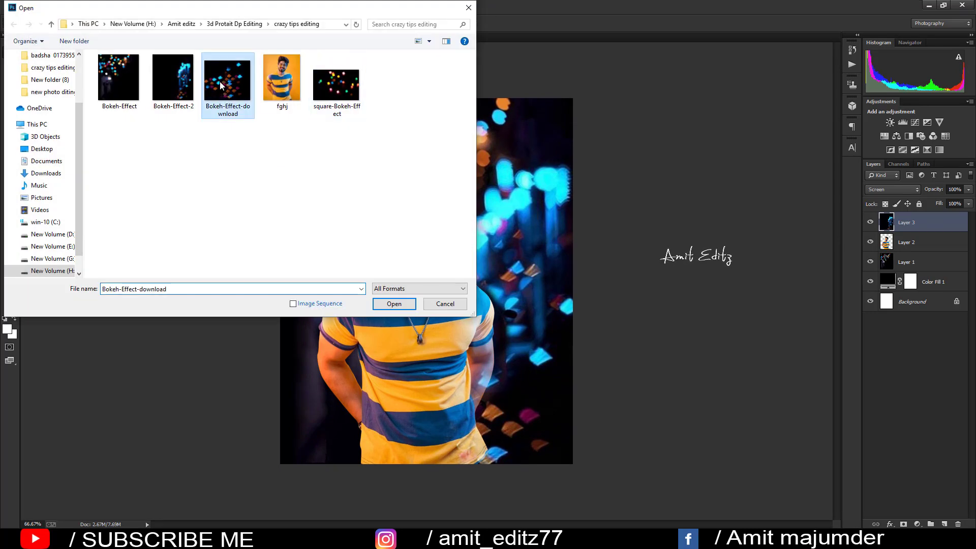
{"action": "left_click", "coordinate": [394, 304]}
{"action": "left_click_drag", "start_coordinate": [155, 192], "coordinate": [442, 356]}
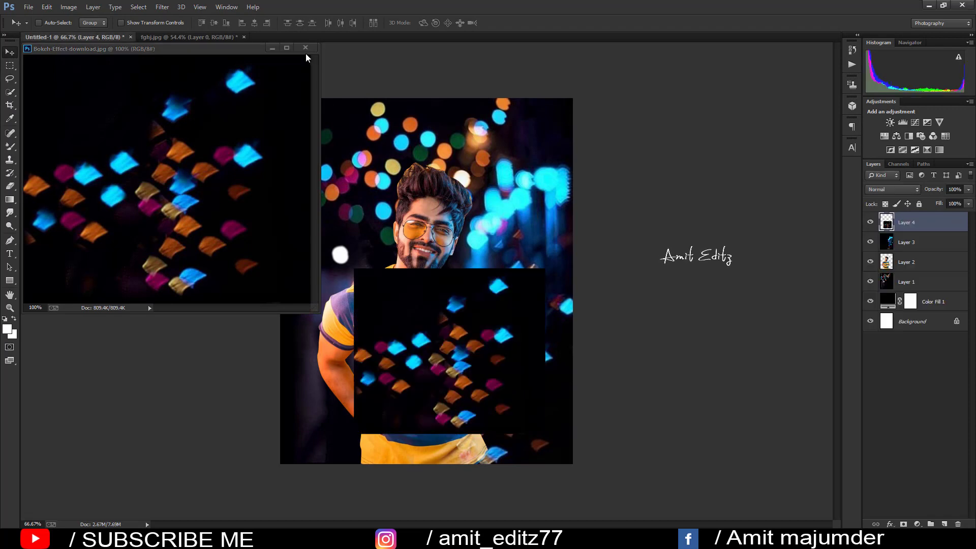
{"action": "left_click", "coordinate": [305, 47]}
{"action": "left_click", "coordinate": [898, 190]}
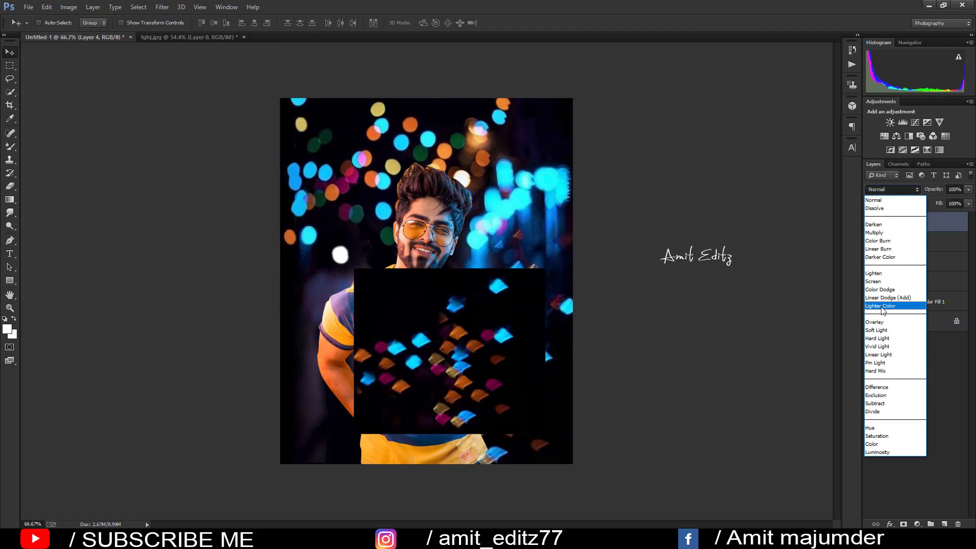
{"action": "left_click", "coordinate": [894, 289]}
- Move the Layer 4 sparkles over the man's shirt and scale them to about 86%
{"action": "mouse_move", "coordinate": [488, 331]}
{"action": "left_mouse_down"}
{"action": "mouse_move", "coordinate": [511, 398]}
{"action": "mouse_move", "coordinate": [516, 380]}
{"action": "left_mouse_up"}
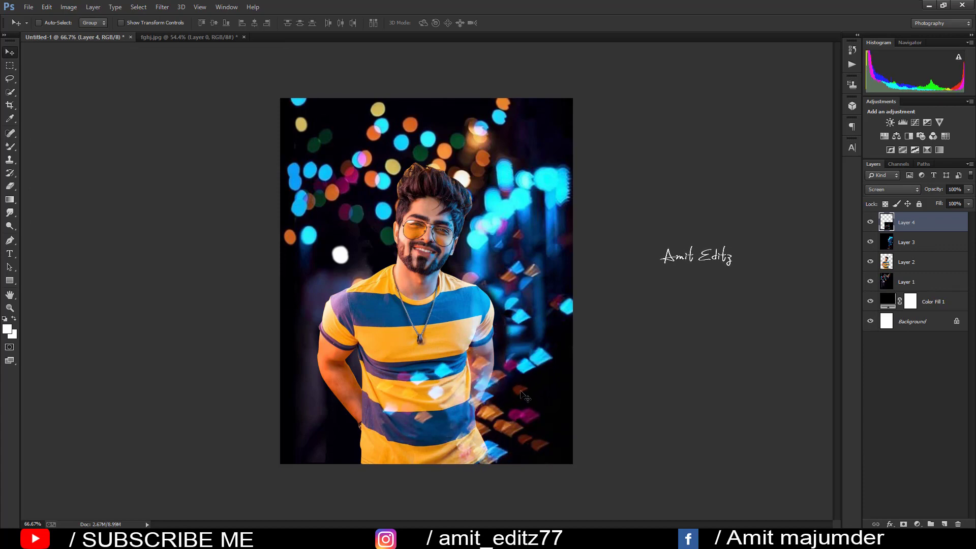
{"action": "key", "text": "ctrl+plus"}
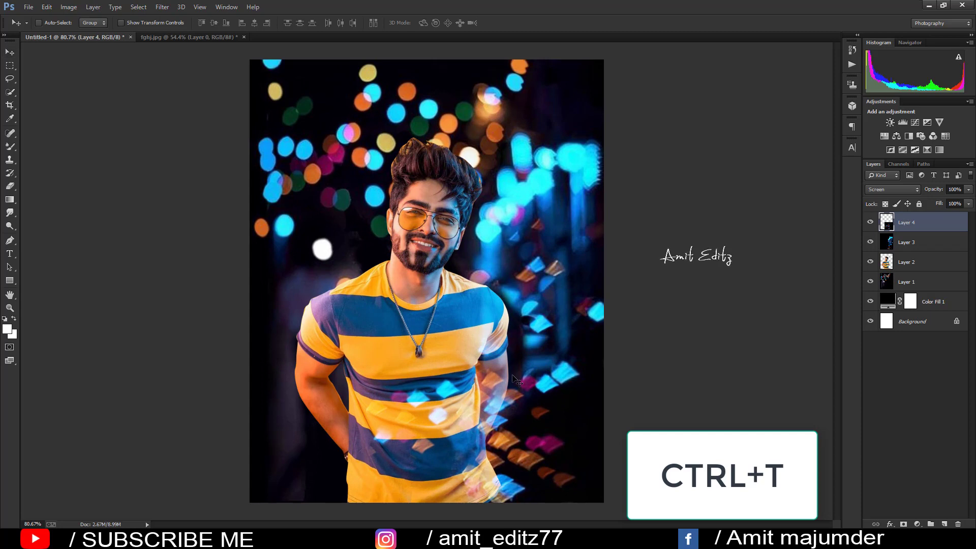
{"action": "key", "text": "ctrl+t"}
{"action": "left_click_drag", "start_coordinate": [599, 303], "coordinate": [581, 316]}
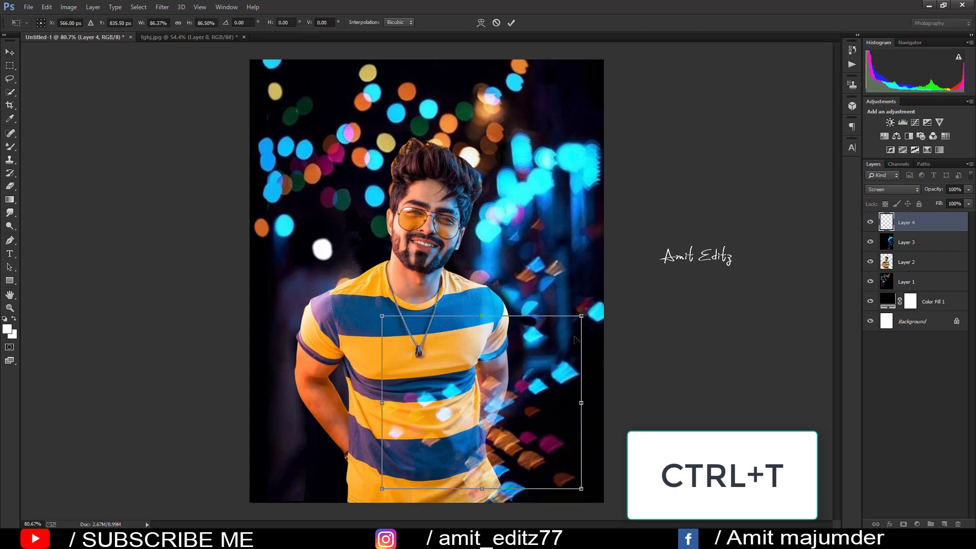
{"action": "left_click_drag", "start_coordinate": [555, 354], "coordinate": [559, 348]}
{"action": "key", "text": "Return"}
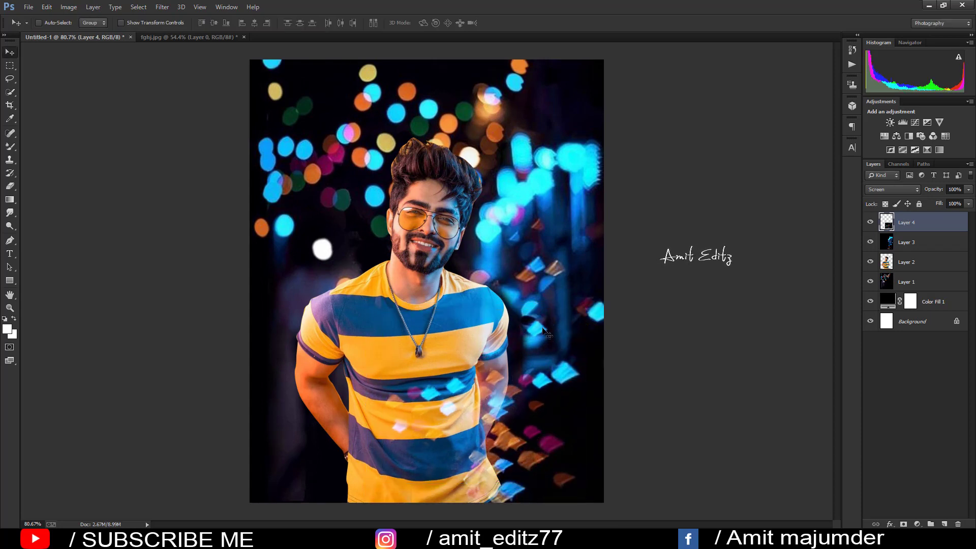
{"action": "key", "text": "ctrl+minus"}
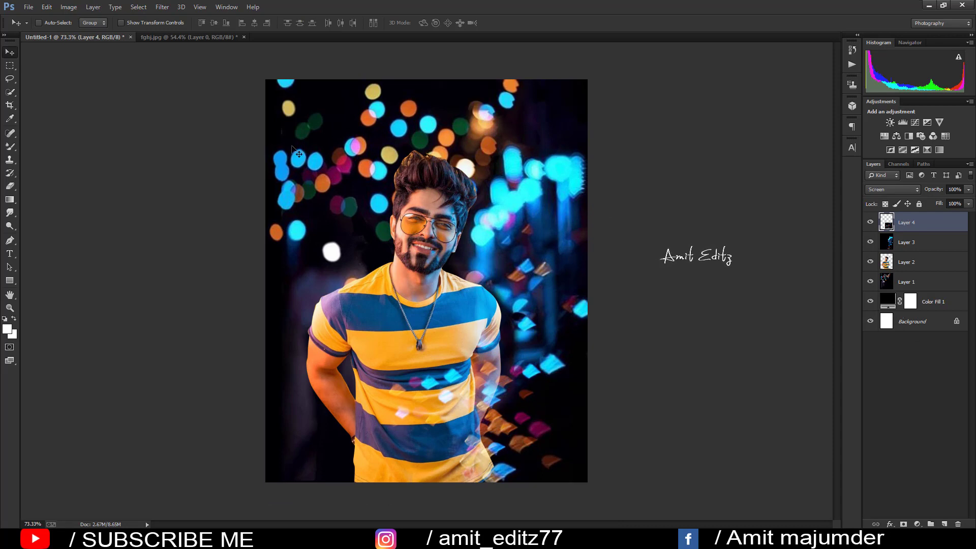
{"action": "key", "text": "ctrl+minus"}
{"action": "key", "text": "ctrl+minus"}
{"action": "key", "text": "ctrl+plus"}
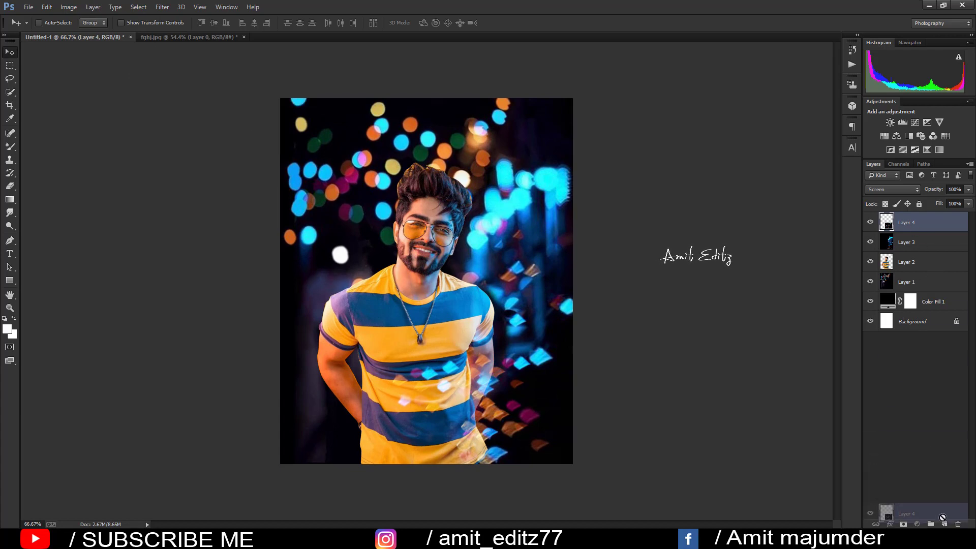
- Duplicate Layer 4, move the copy over the face, and shrink it to about 20.7%
{"action": "left_click_drag", "start_coordinate": [918, 228], "coordinate": [944, 524]}
{"action": "left_click_drag", "start_coordinate": [465, 430], "coordinate": [422, 237]}
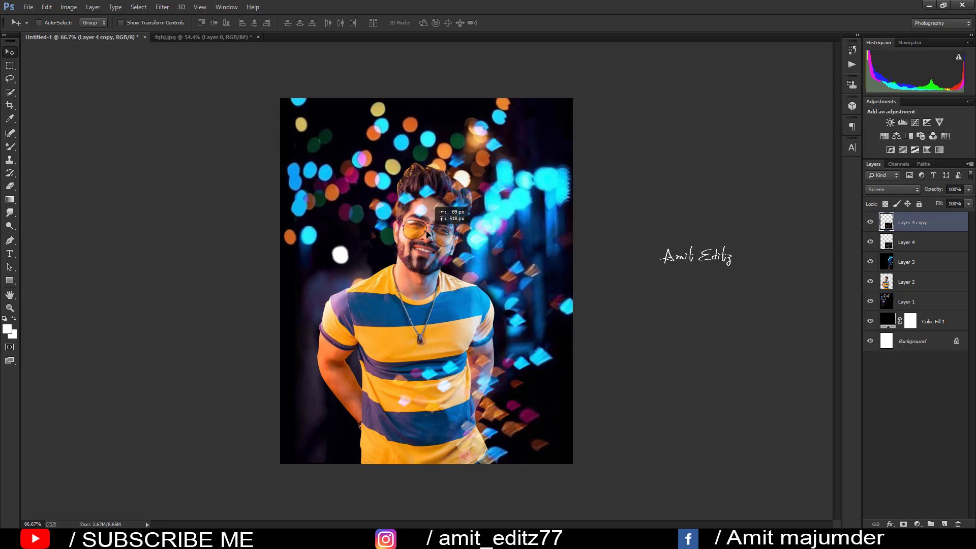
{"action": "key", "text": "ctrl+t"}
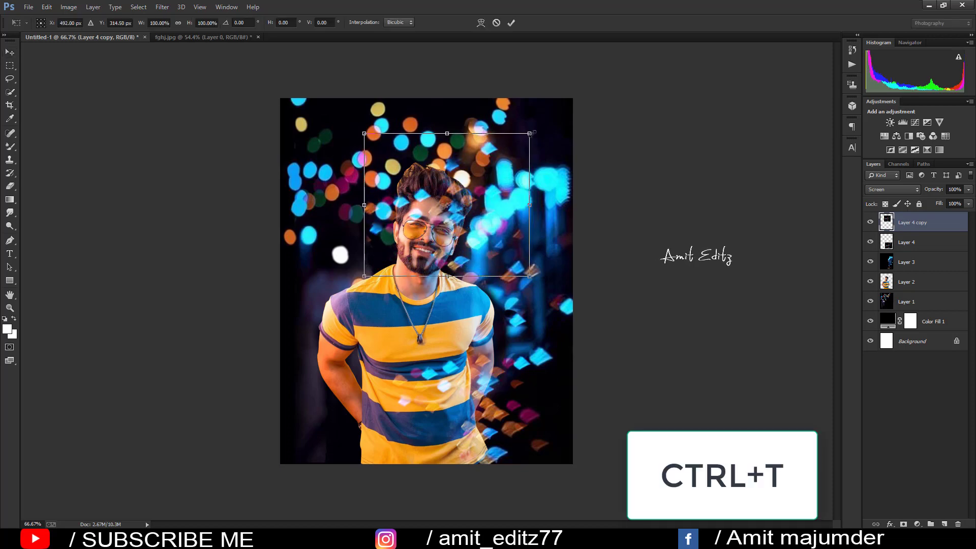
{"action": "left_click_drag", "start_coordinate": [529, 133], "coordinate": [463, 190]}
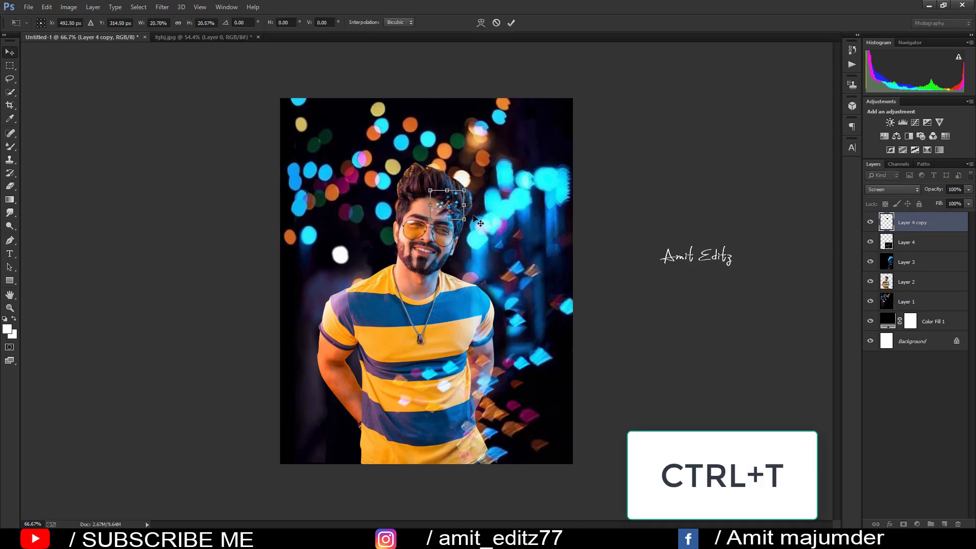
- Place the small bokeh patch over the right lens and erase the spillover by the cheek
{"action": "key", "text": "Return"}
{"action": "scroll", "coordinate": [476, 219], "scroll_direction": "up", "scroll_amount": 3}
{"action": "scroll", "coordinate": [476, 218], "scroll_direction": "up", "scroll_amount": 2}
{"action": "mouse_move", "coordinate": [453, 156]}
{"action": "left_mouse_down"}
{"action": "mouse_move", "coordinate": [468, 279]}
{"action": "mouse_move", "coordinate": [481, 301]}
{"action": "left_mouse_up"}
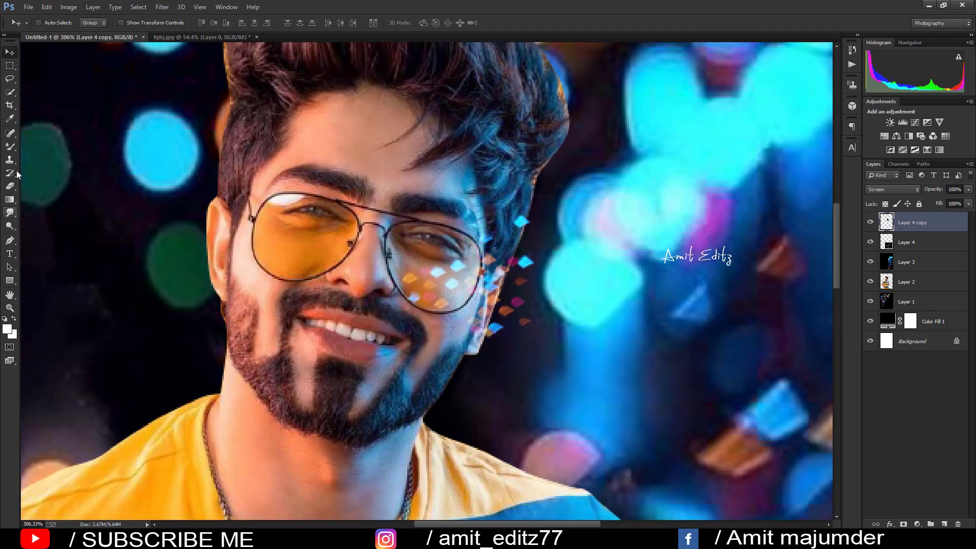
{"action": "left_click", "coordinate": [10, 186]}
{"action": "mouse_move", "coordinate": [509, 305]}
{"action": "left_mouse_down"}
{"action": "mouse_move", "coordinate": [506, 267]}
{"action": "mouse_move", "coordinate": [495, 325]}
{"action": "left_mouse_up"}
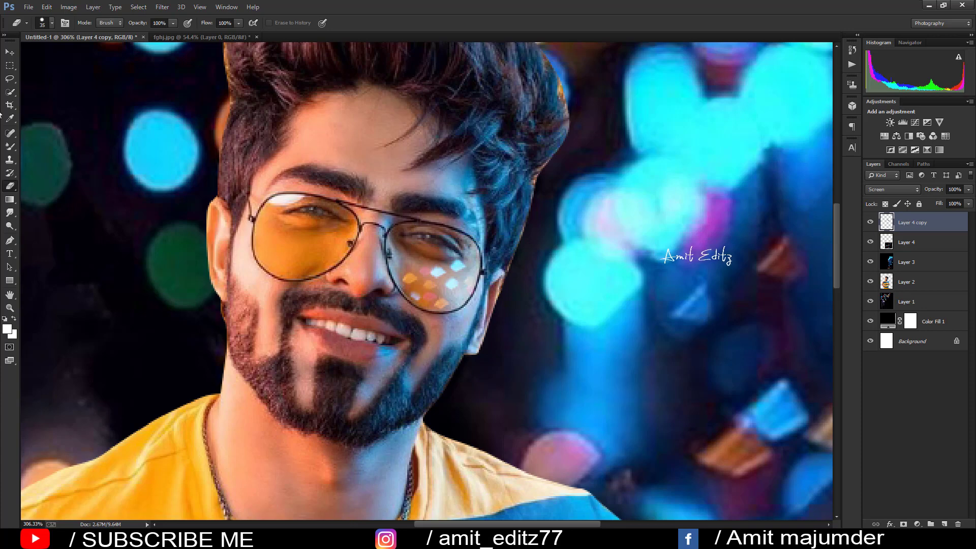
{"action": "left_click", "coordinate": [10, 54]}
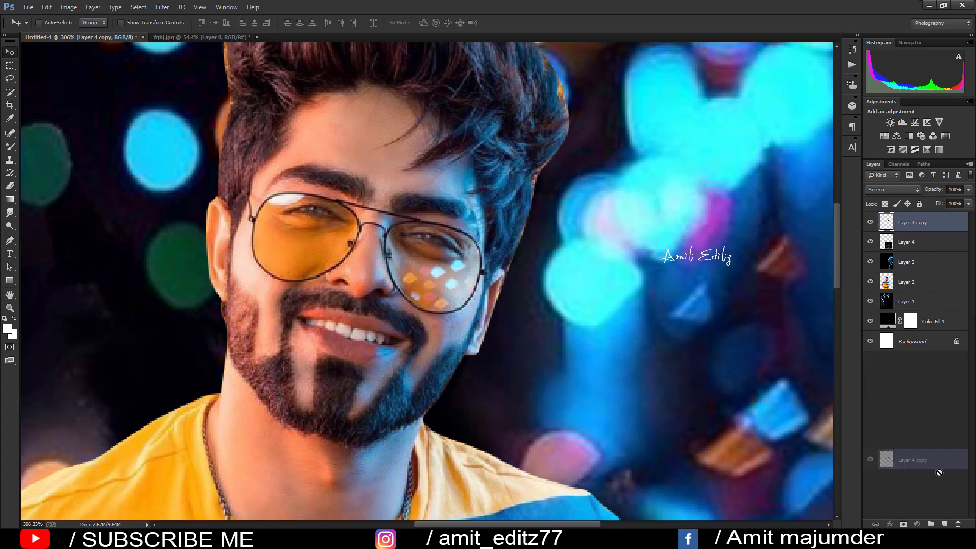
- Duplicate the lens sparkles onto the left lens of the glasses
{"action": "left_click_drag", "start_coordinate": [927, 223], "coordinate": [944, 524]}
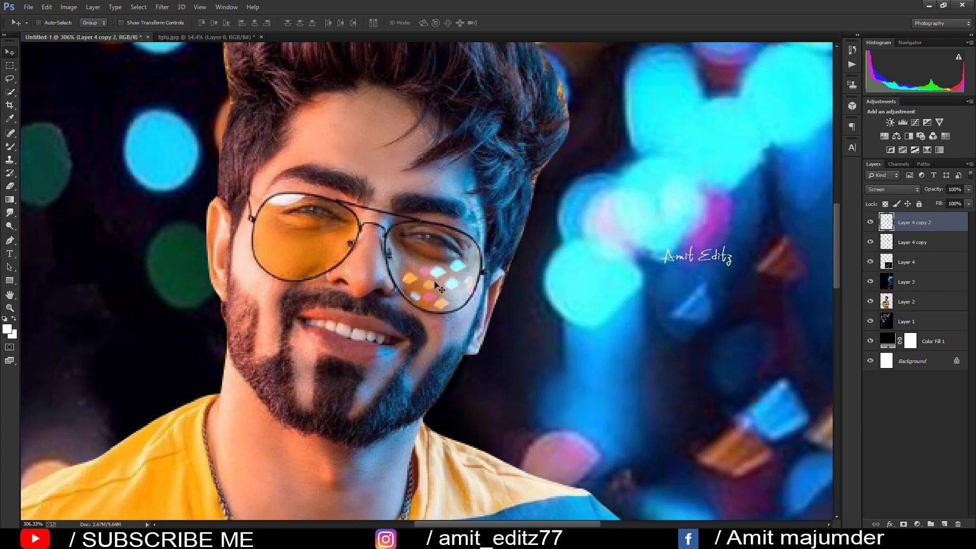
{"action": "left_click_drag", "start_coordinate": [446, 287], "coordinate": [301, 253]}
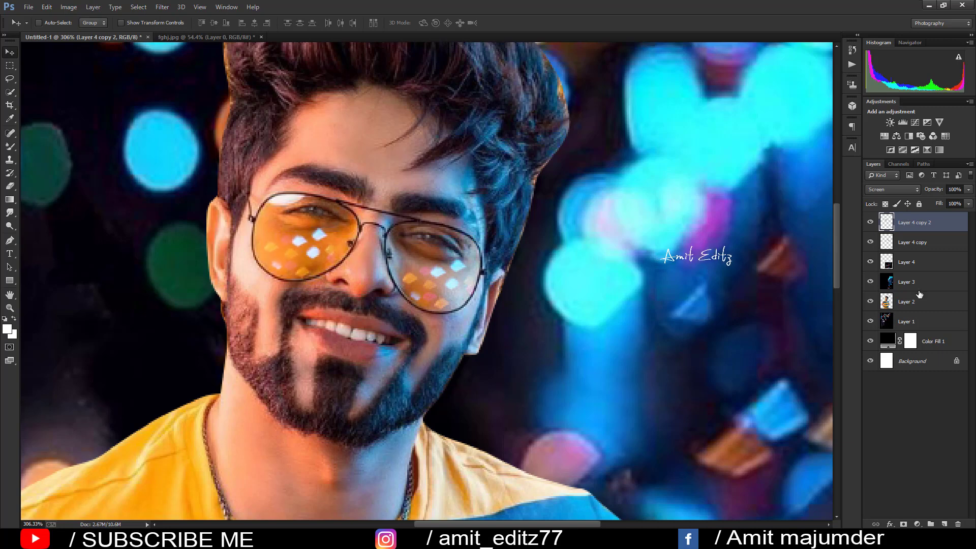
{"action": "key", "text": "e"}
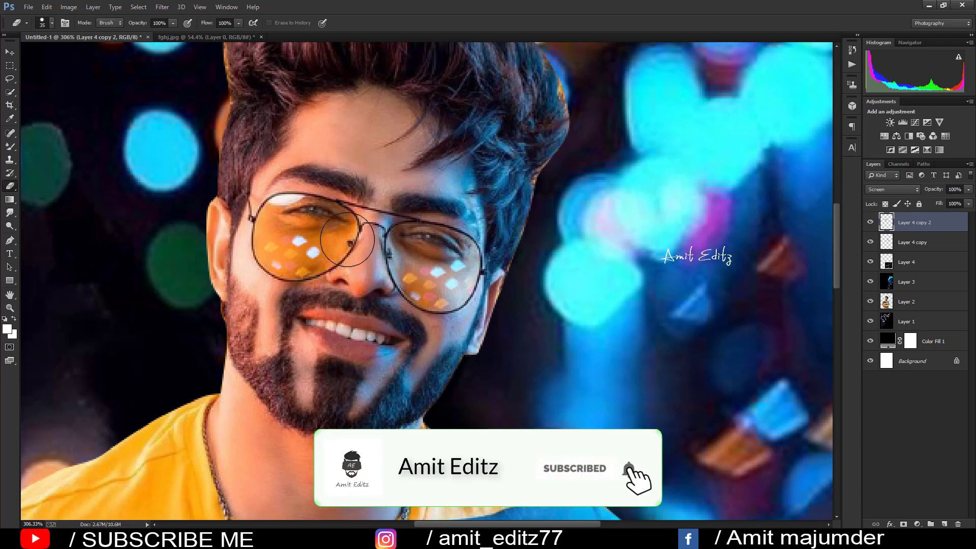
{"action": "key", "text": "ctrl+0"}
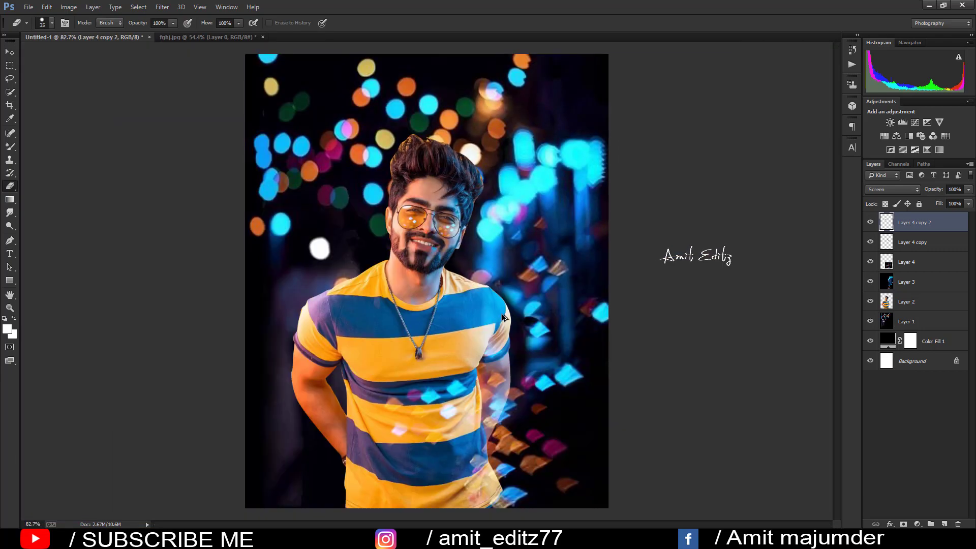
- Lower the lens sparkle layers' opacity to 74%
{"action": "left_click", "coordinate": [968, 203]}
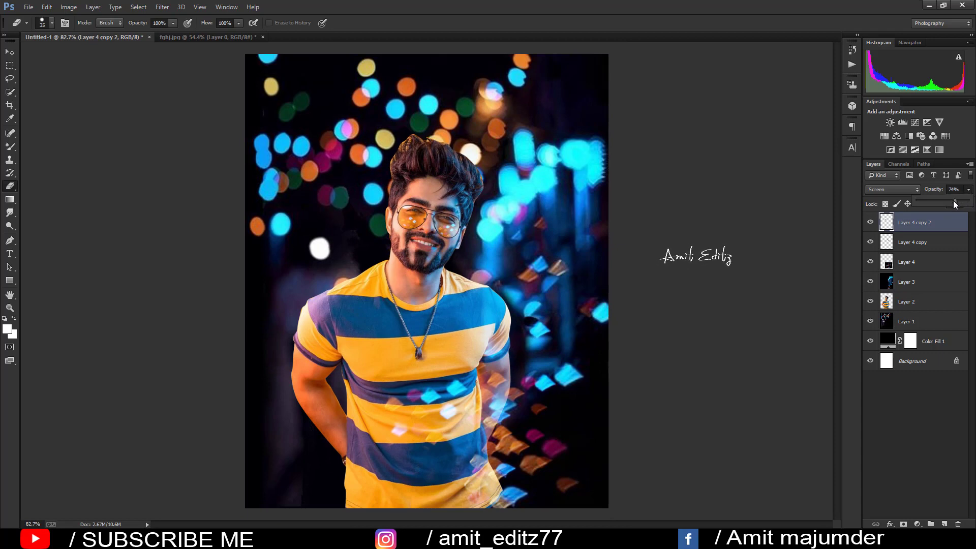
{"action": "left_click", "coordinate": [925, 242]}
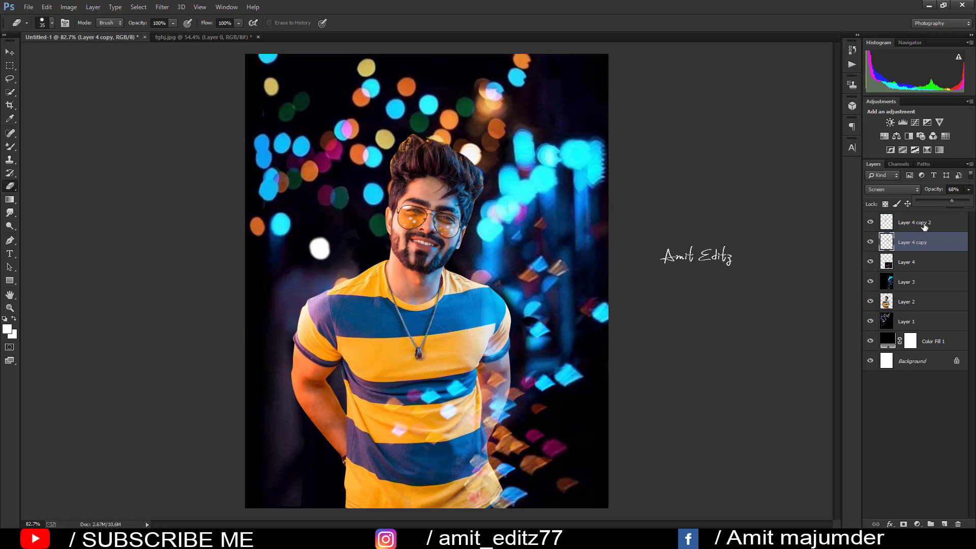
{"action": "left_click", "coordinate": [925, 224]}
{"action": "scroll", "coordinate": [562, 255], "scroll_direction": "down", "scroll_amount": 2}
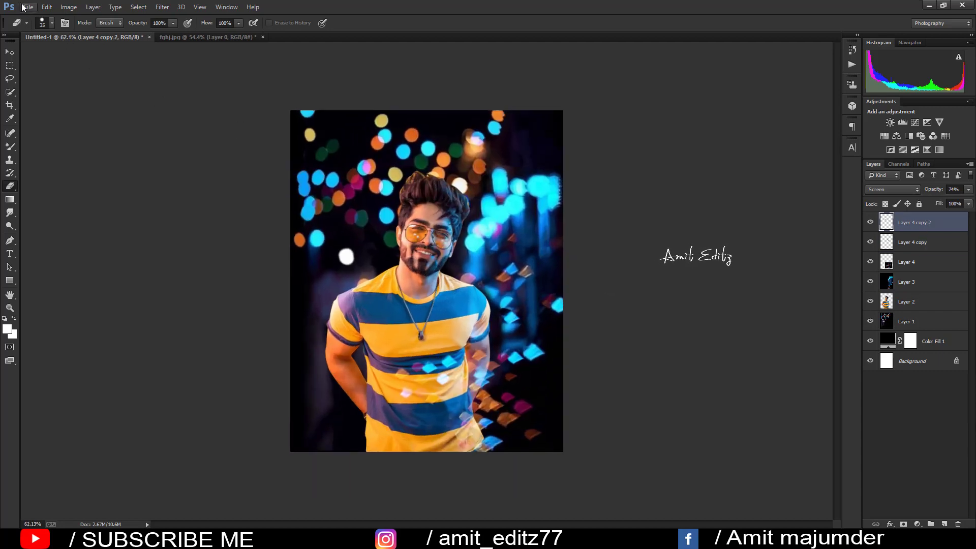
{"action": "left_click", "coordinate": [22, 7]}
- Add square-Bokeh-Effect as Layer 5 in Screen mode, positioned over the lower shirt
{"action": "left_click", "coordinate": [36, 23]}
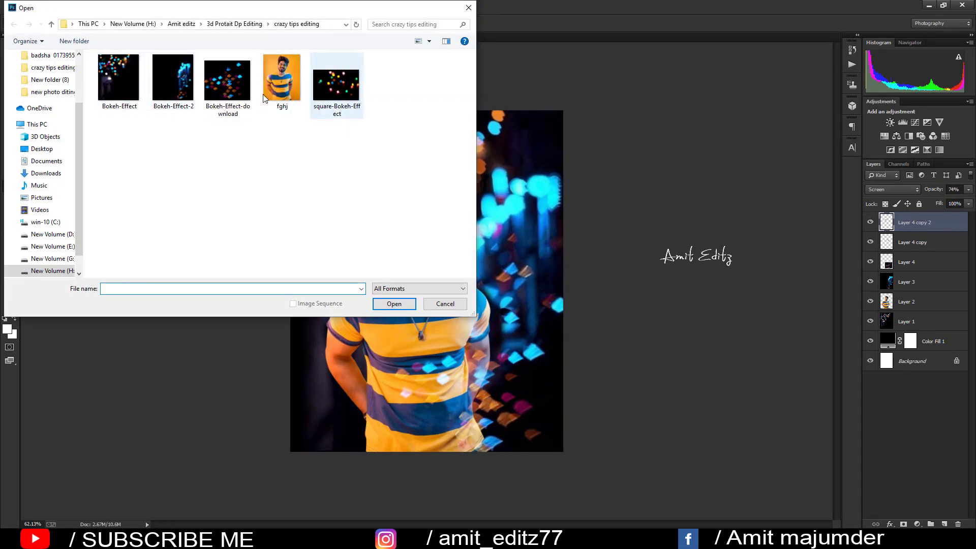
{"action": "left_click", "coordinate": [336, 85]}
{"action": "left_click", "coordinate": [394, 305]}
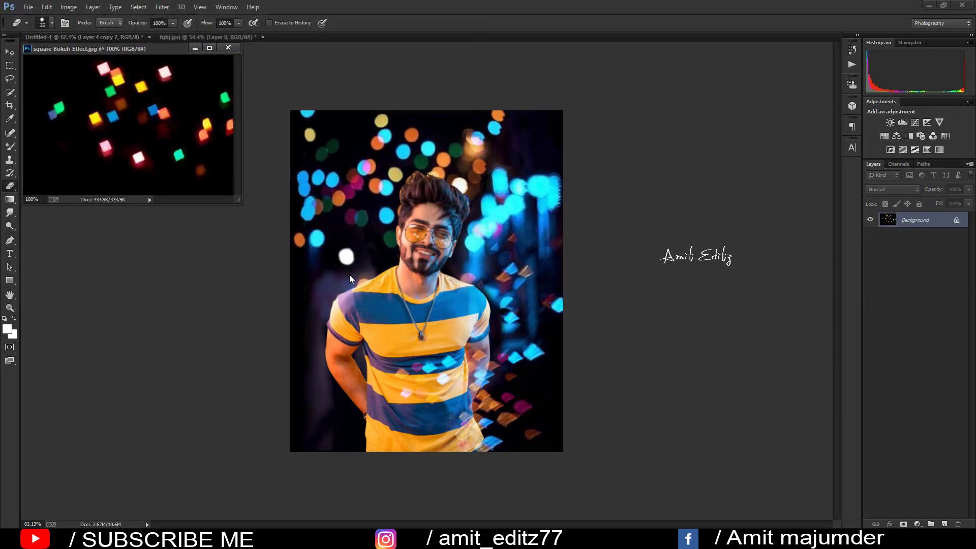
{"action": "key", "text": "v"}
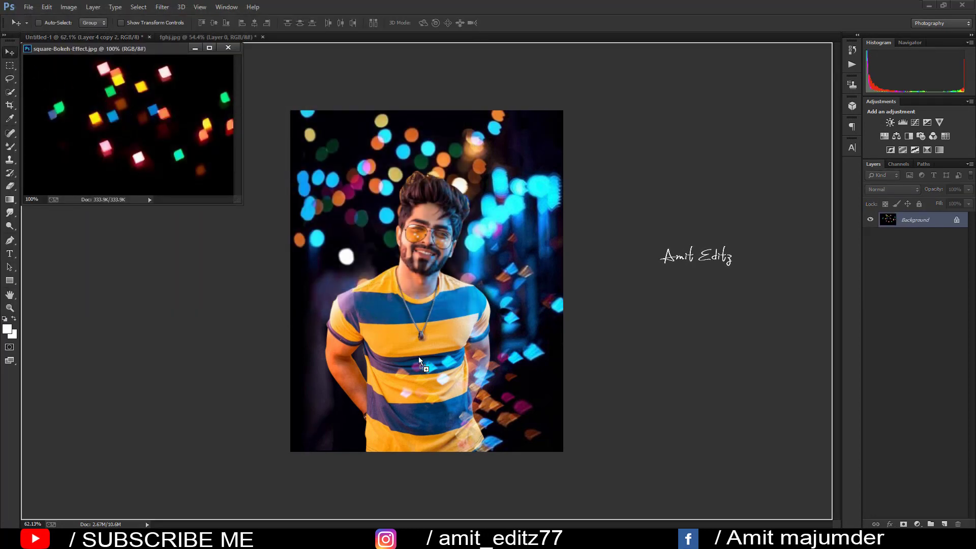
{"action": "left_click_drag", "start_coordinate": [183, 119], "coordinate": [419, 355]}
{"action": "left_click", "coordinate": [227, 48]}
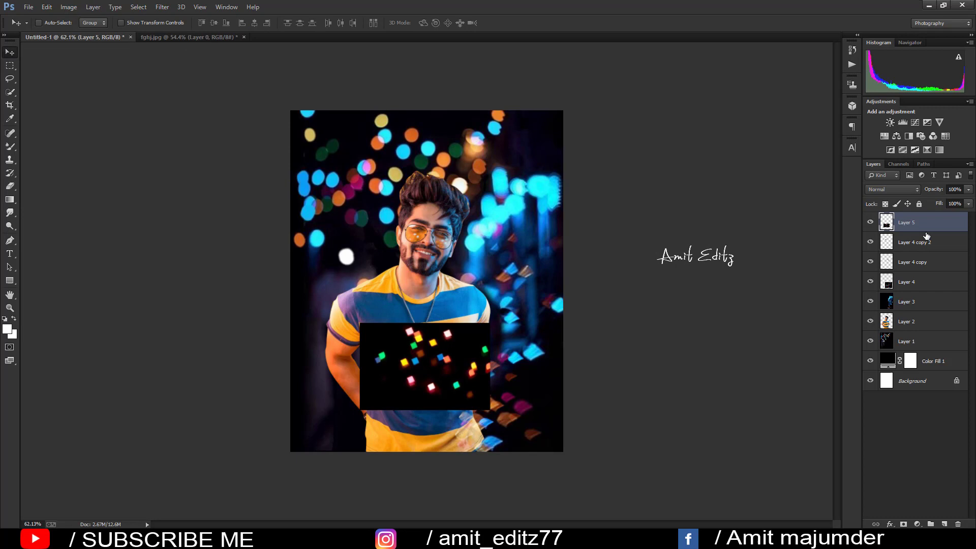
{"action": "left_click", "coordinate": [899, 192]}
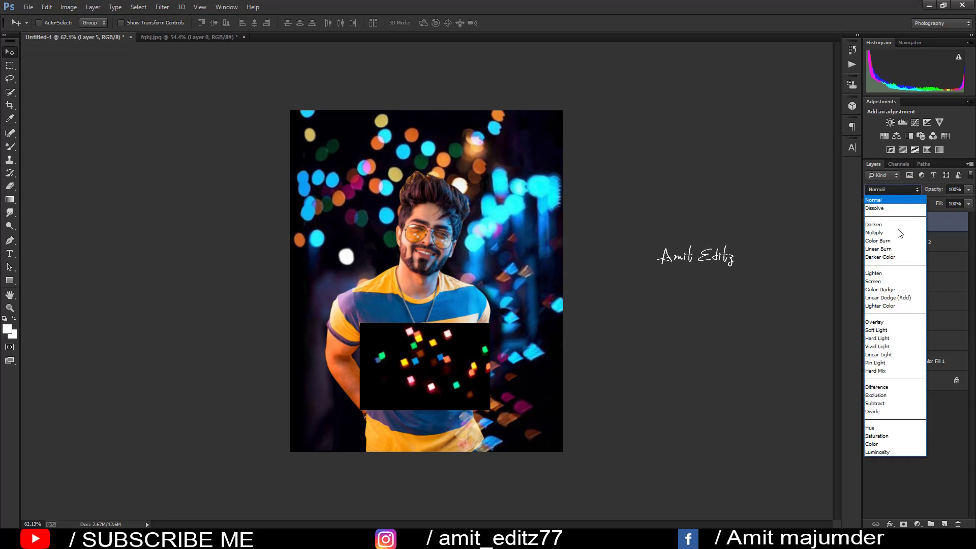
{"action": "left_click", "coordinate": [889, 282]}
{"action": "key", "text": "ctrl+t"}
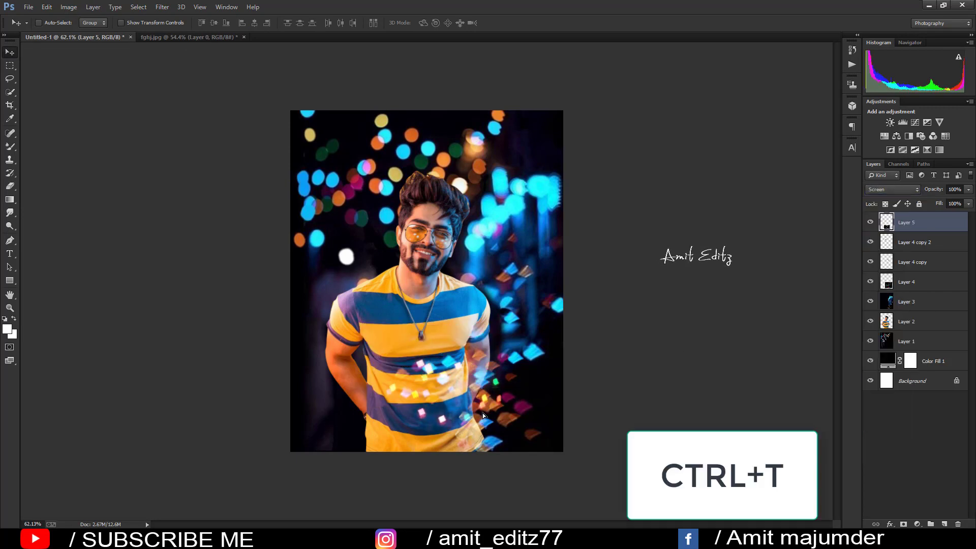
{"action": "mouse_move", "coordinate": [483, 413]}
{"action": "left_mouse_down"}
{"action": "mouse_move", "coordinate": [460, 372]}
{"action": "mouse_move", "coordinate": [496, 359]}
{"action": "mouse_move", "coordinate": [484, 364]}
{"action": "left_mouse_up"}
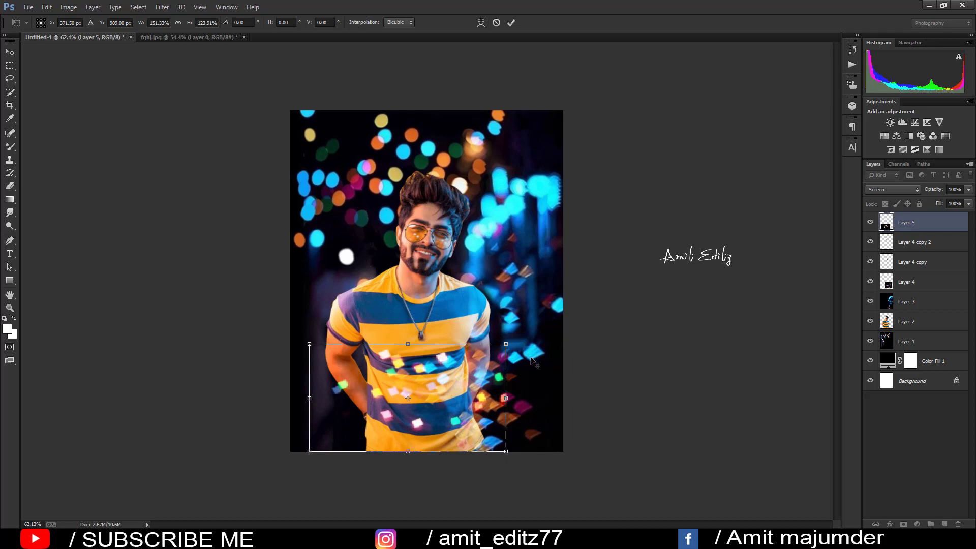
- Rescale Layer 5's square bokeh to about 130% and shift it across the lower shirt
{"action": "key", "text": "Return"}
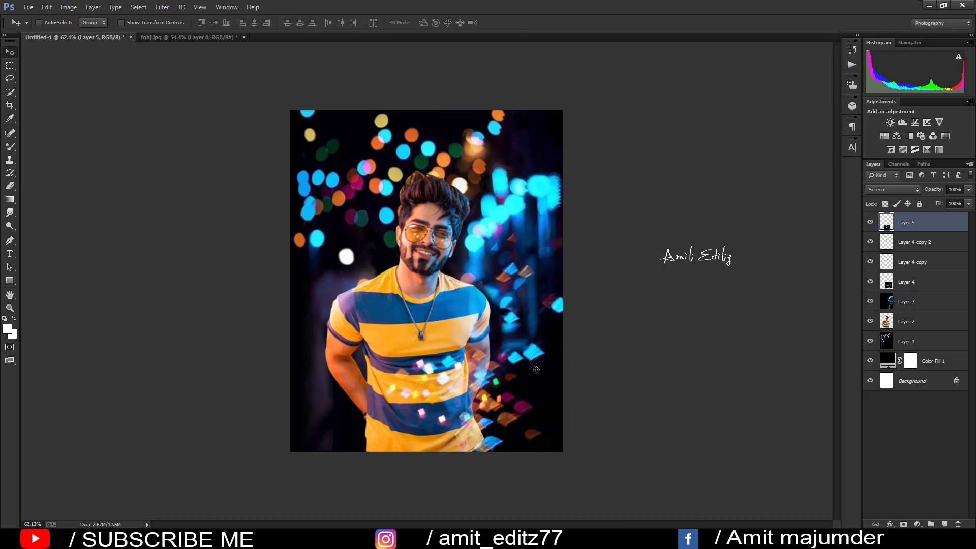
{"action": "key", "text": "ctrl+t"}
{"action": "mouse_move", "coordinate": [501, 351]}
{"action": "left_mouse_down"}
{"action": "mouse_move", "coordinate": [538, 328]}
{"action": "mouse_move", "coordinate": [443, 374]}
{"action": "left_mouse_up"}
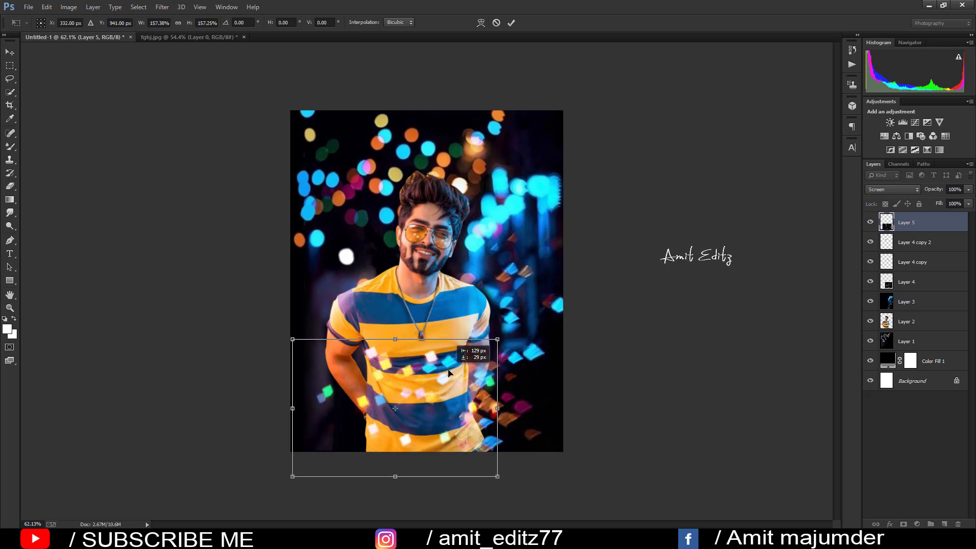
{"action": "left_click_drag", "start_coordinate": [496, 340], "coordinate": [479, 351]}
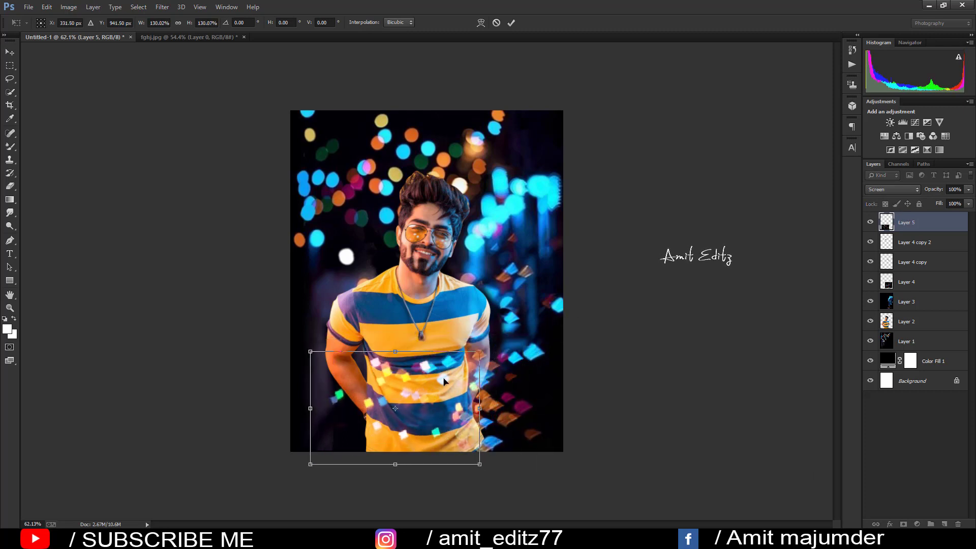
{"action": "mouse_move", "coordinate": [443, 385]}
{"action": "left_mouse_down"}
{"action": "mouse_move", "coordinate": [456, 382]}
{"action": "mouse_move", "coordinate": [457, 393]}
{"action": "mouse_move", "coordinate": [471, 389]}
{"action": "mouse_move", "coordinate": [468, 379]}
{"action": "mouse_move", "coordinate": [449, 380]}
{"action": "mouse_move", "coordinate": [467, 420]}
{"action": "mouse_move", "coordinate": [473, 401]}
{"action": "left_mouse_up"}
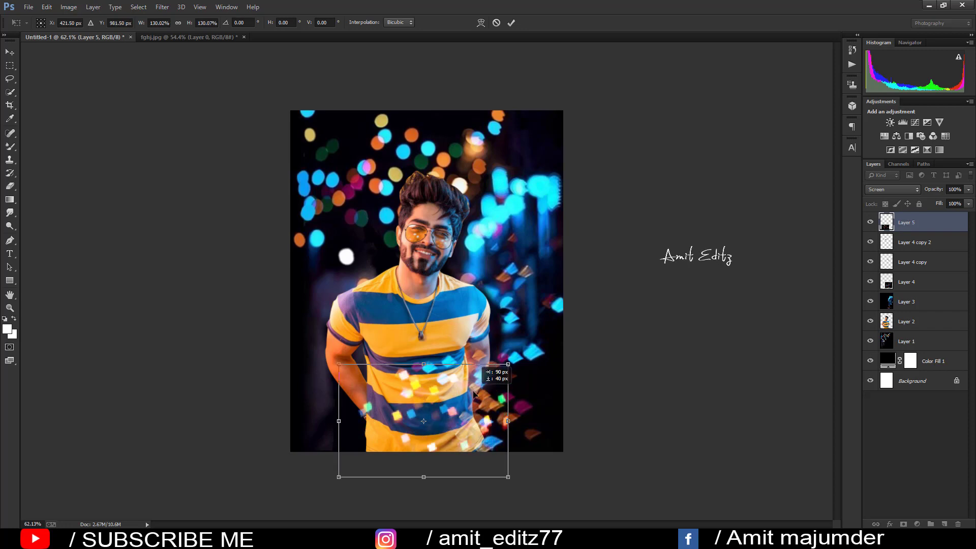
{"action": "key", "text": "Return"}
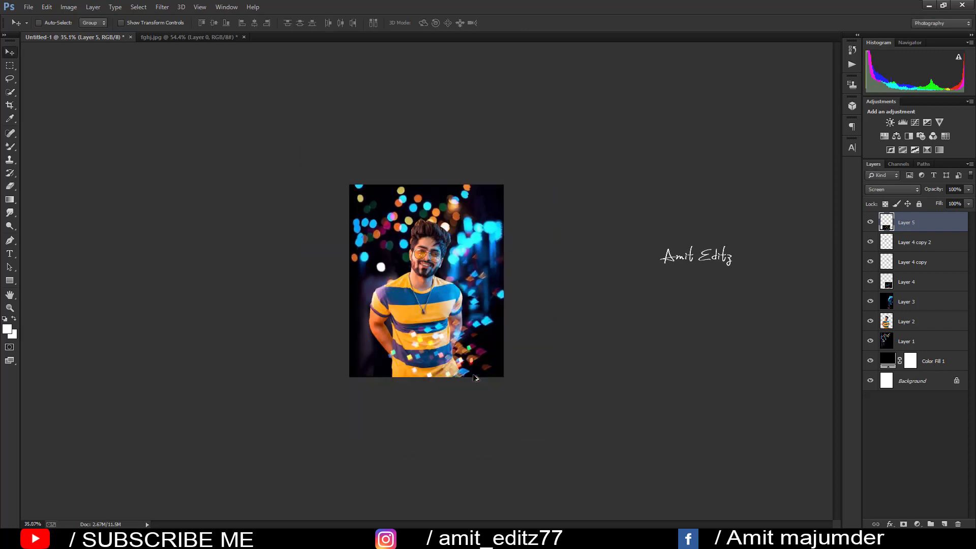
{"action": "scroll", "coordinate": [662, 377], "scroll_direction": "up", "scroll_amount": 2}
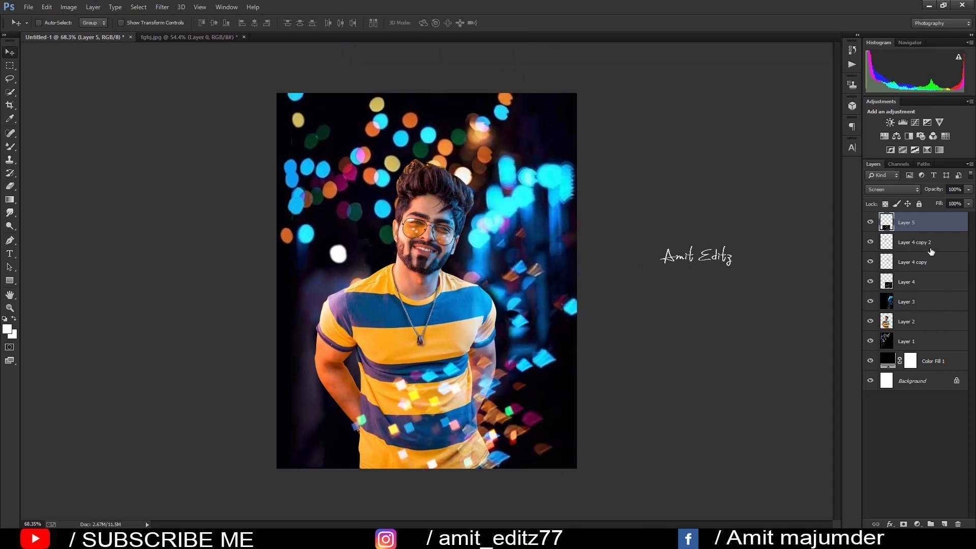
- Select Layer 2 and set up the Smudge tool with brush preset 172 at a small size
{"action": "left_click", "coordinate": [917, 324]}
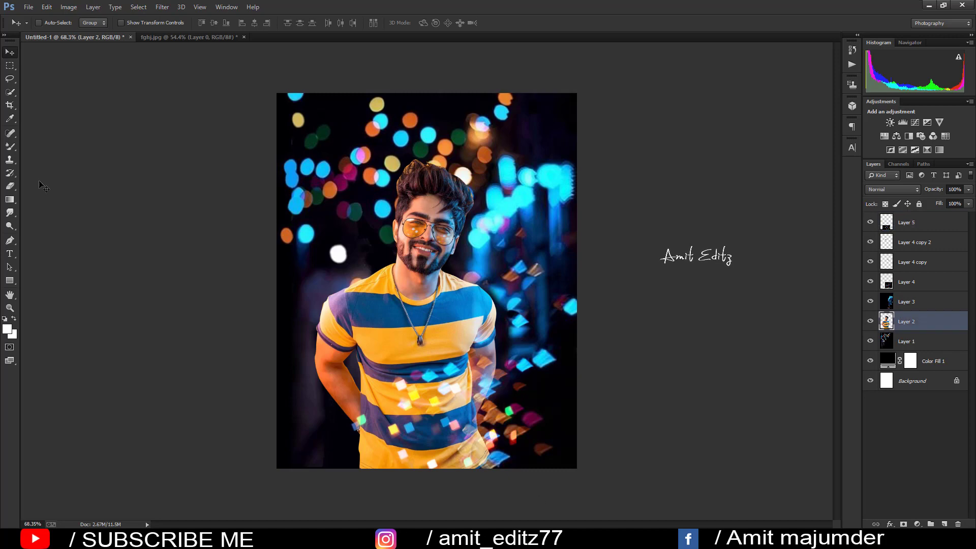
{"action": "left_click", "coordinate": [9, 214]}
{"action": "right_click", "coordinate": [342, 314]}
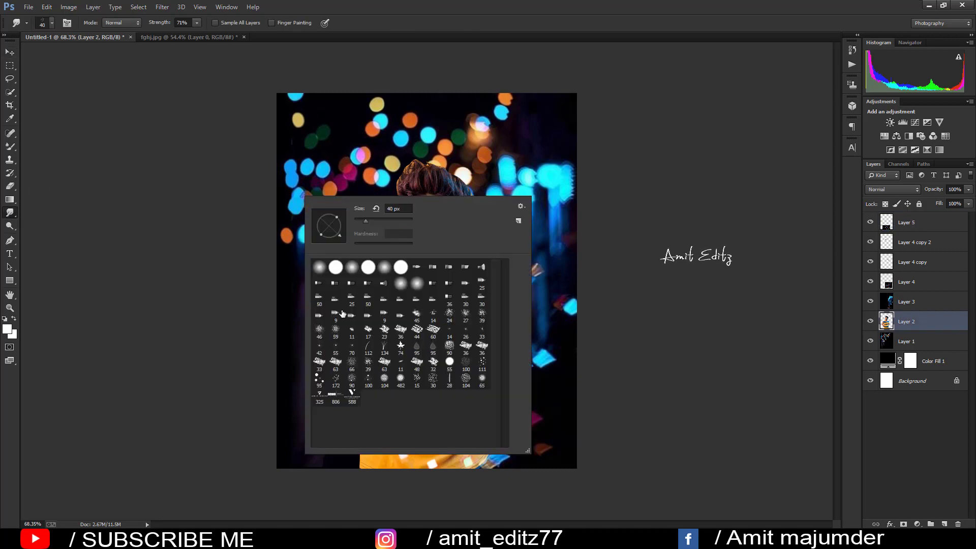
{"action": "left_click", "coordinate": [335, 380]}
{"action": "key", "text": "Escape"}
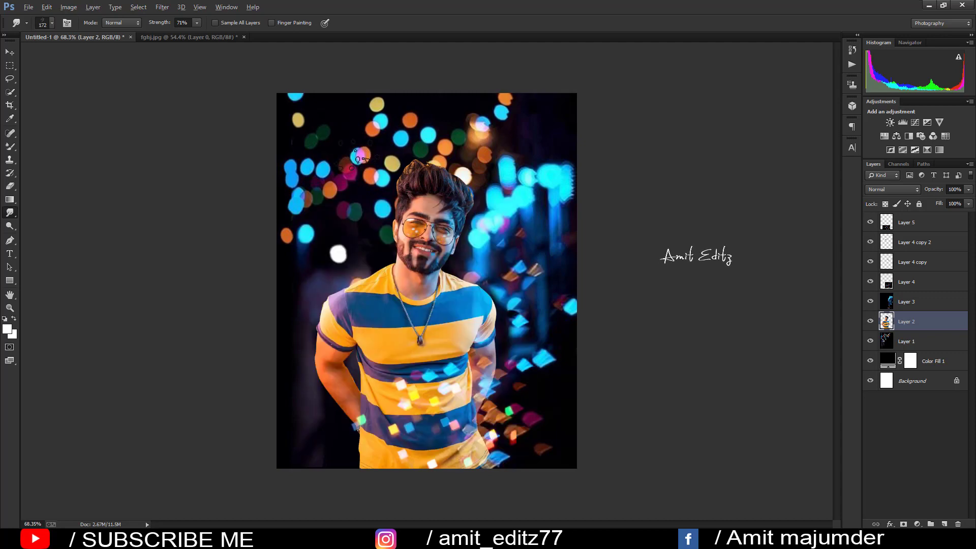
{"action": "right_click", "coordinate": [354, 152], "text": "alt"}
{"action": "scroll", "coordinate": [395, 178], "scroll_direction": "up", "scroll_amount": 5}
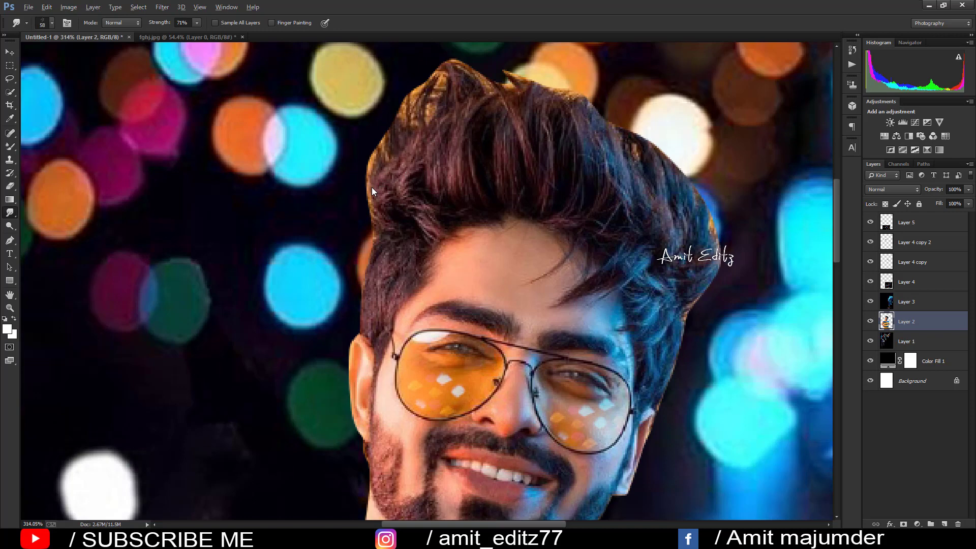
{"action": "right_click", "coordinate": [371, 187], "text": "alt"}
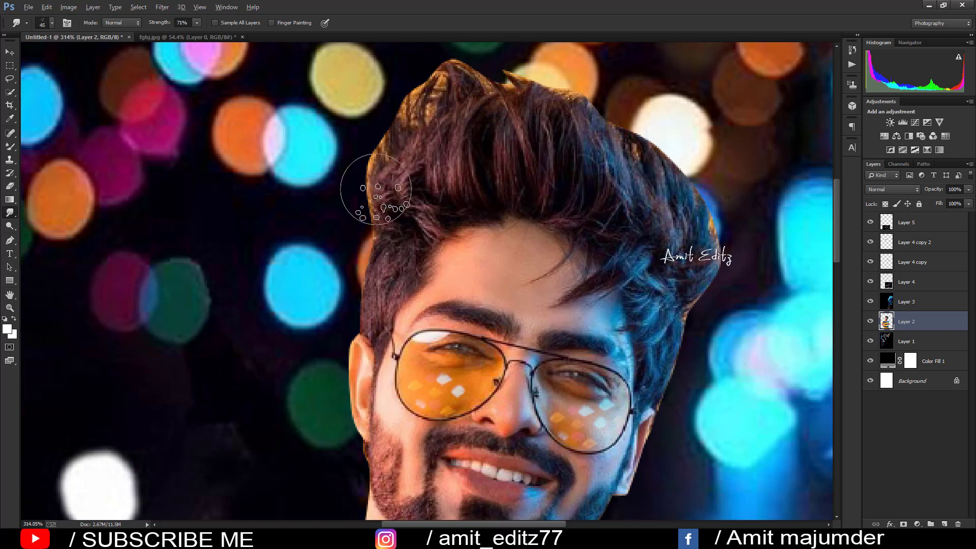
{"action": "scroll", "coordinate": [382, 238], "scroll_direction": "up", "scroll_amount": 1}
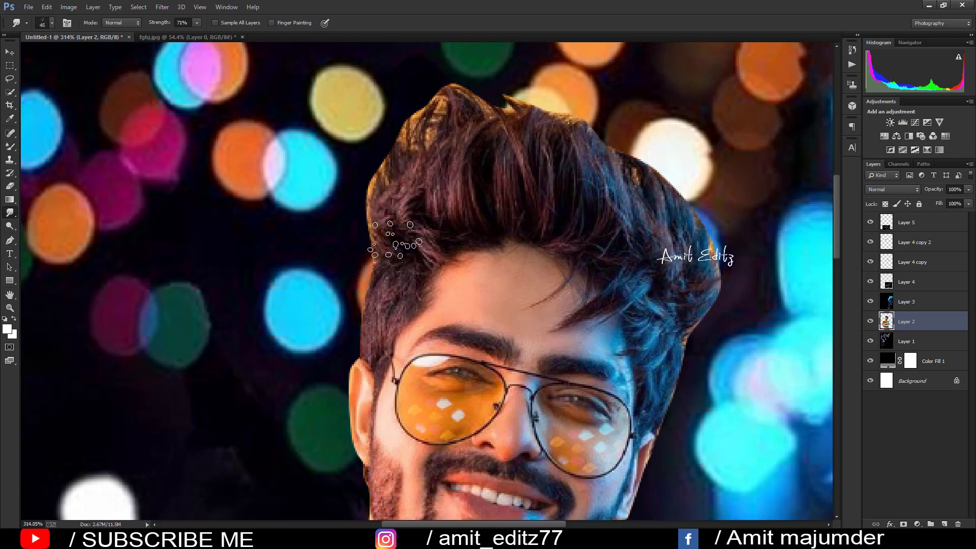
{"action": "right_click", "coordinate": [376, 239], "text": "alt"}
- Smudge wispy strands out of the left and top hair edges at 84% strength
{"action": "left_click_drag", "start_coordinate": [387, 249], "coordinate": [367, 193]}
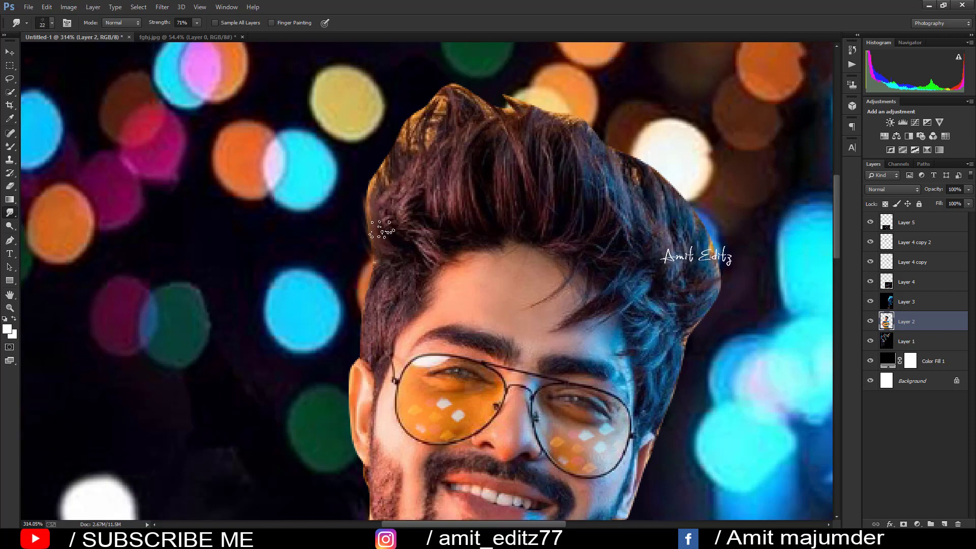
{"action": "left_click_drag", "start_coordinate": [379, 232], "coordinate": [371, 170]}
{"action": "left_click_drag", "start_coordinate": [389, 208], "coordinate": [374, 150]}
{"action": "scroll", "coordinate": [389, 213], "scroll_direction": "up", "scroll_amount": 2}
{"action": "scroll", "coordinate": [392, 224], "scroll_direction": "up", "scroll_amount": 1}
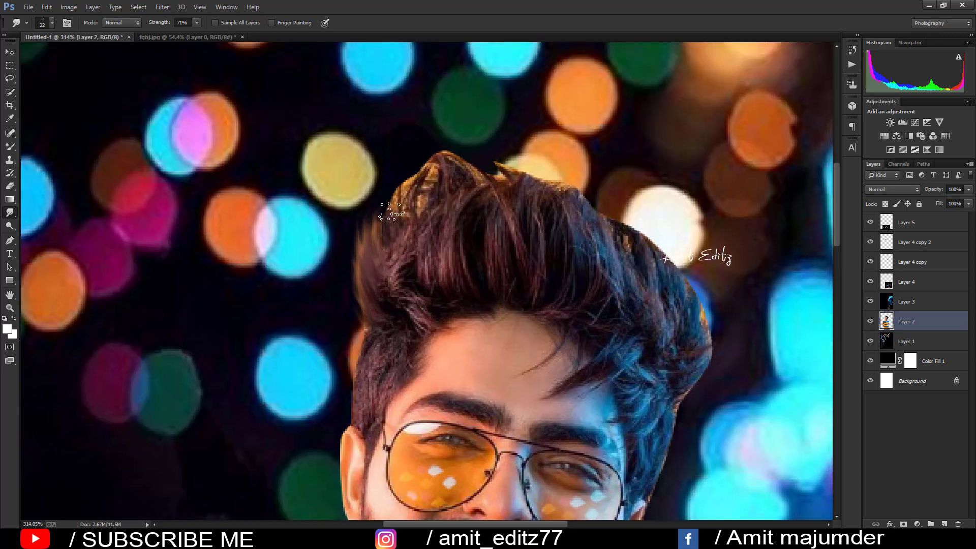
{"action": "mouse_move", "coordinate": [399, 239]}
{"action": "left_mouse_down"}
{"action": "mouse_move", "coordinate": [432, 155]}
{"action": "mouse_move", "coordinate": [419, 201]}
{"action": "mouse_move", "coordinate": [407, 168]}
{"action": "mouse_move", "coordinate": [419, 175]}
{"action": "left_mouse_up"}
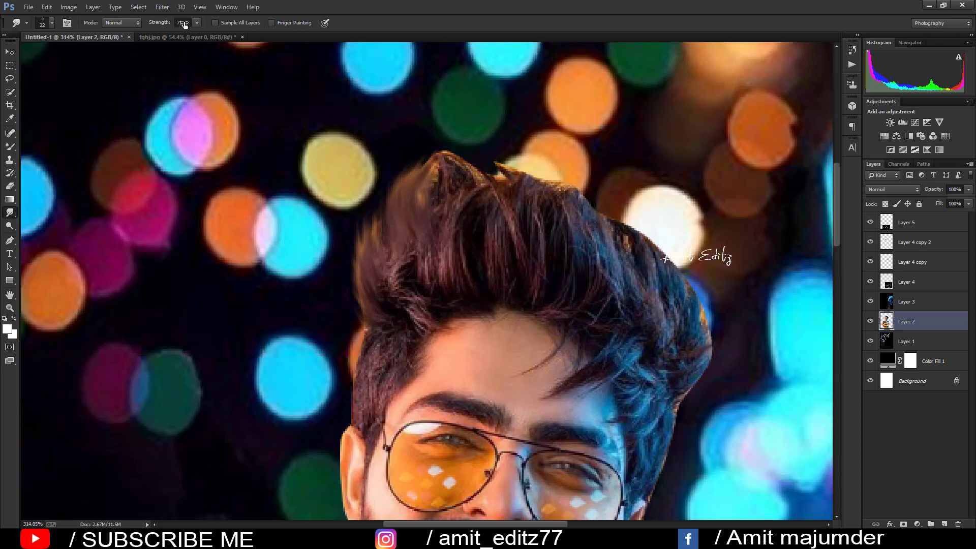
{"action": "left_click_drag", "start_coordinate": [184, 24], "coordinate": [191, 26]}
{"action": "left_click_drag", "start_coordinate": [414, 264], "coordinate": [402, 239]}
{"action": "mouse_move", "coordinate": [397, 279]}
{"action": "left_mouse_down"}
{"action": "mouse_move", "coordinate": [407, 239]}
{"action": "mouse_move", "coordinate": [392, 181]}
{"action": "mouse_move", "coordinate": [486, 157]}
{"action": "left_mouse_up"}
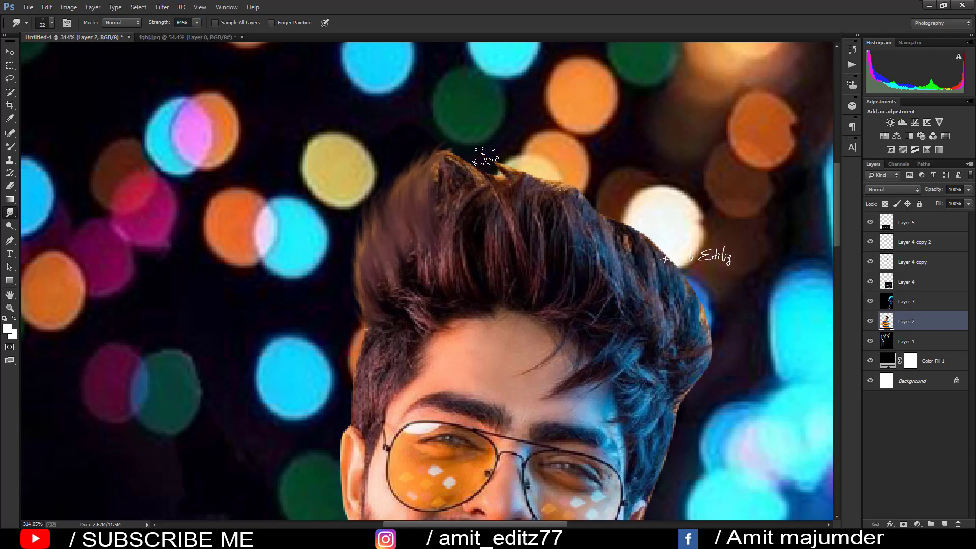
- Smudge fine strands along the right hair edge and beside the ear
{"action": "left_click_drag", "start_coordinate": [593, 264], "coordinate": [482, 210]}
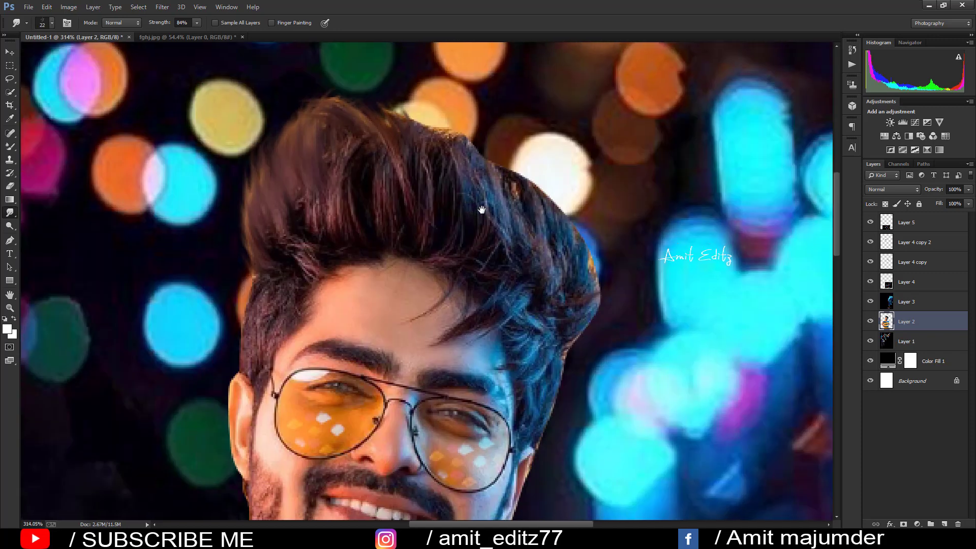
{"action": "mouse_move", "coordinate": [562, 342]}
{"action": "left_mouse_down"}
{"action": "mouse_move", "coordinate": [580, 239]}
{"action": "mouse_move", "coordinate": [559, 203]}
{"action": "mouse_move", "coordinate": [514, 183]}
{"action": "mouse_move", "coordinate": [475, 149]}
{"action": "mouse_move", "coordinate": [483, 197]}
{"action": "mouse_move", "coordinate": [452, 132]}
{"action": "mouse_move", "coordinate": [422, 117]}
{"action": "mouse_move", "coordinate": [437, 138]}
{"action": "mouse_move", "coordinate": [397, 129]}
{"action": "mouse_move", "coordinate": [366, 229]}
{"action": "mouse_move", "coordinate": [412, 224]}
{"action": "mouse_move", "coordinate": [338, 223]}
{"action": "mouse_move", "coordinate": [319, 170]}
{"action": "mouse_move", "coordinate": [497, 246]}
{"action": "mouse_move", "coordinate": [497, 164]}
{"action": "mouse_move", "coordinate": [462, 251]}
{"action": "mouse_move", "coordinate": [411, 183]}
{"action": "left_mouse_up"}
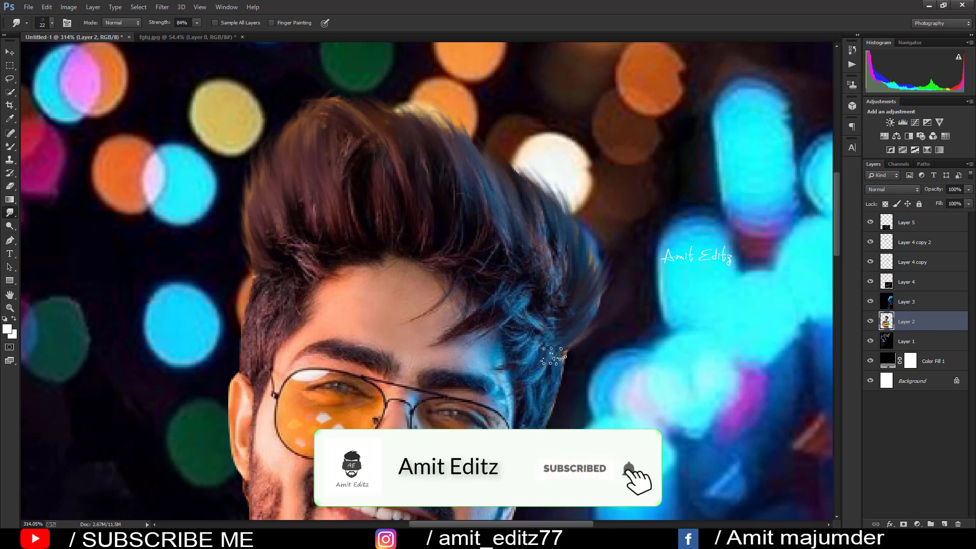
{"action": "key", "text": "bracketleft"}
{"action": "key", "text": "bracketleft"}
{"action": "key", "text": "bracketleft"}
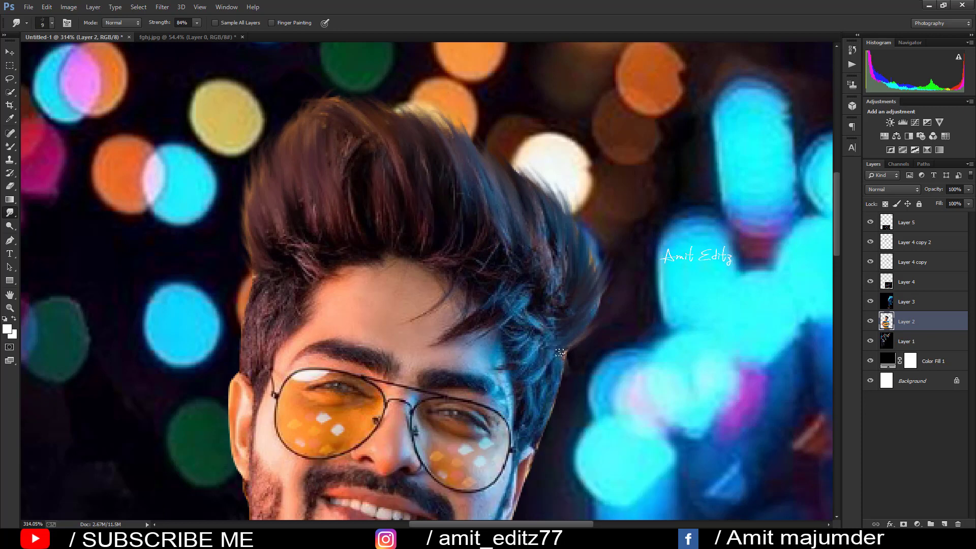
{"action": "left_click_drag", "start_coordinate": [564, 367], "coordinate": [543, 407]}
{"action": "scroll", "coordinate": [344, 238], "scroll_direction": "down", "scroll_amount": 3}
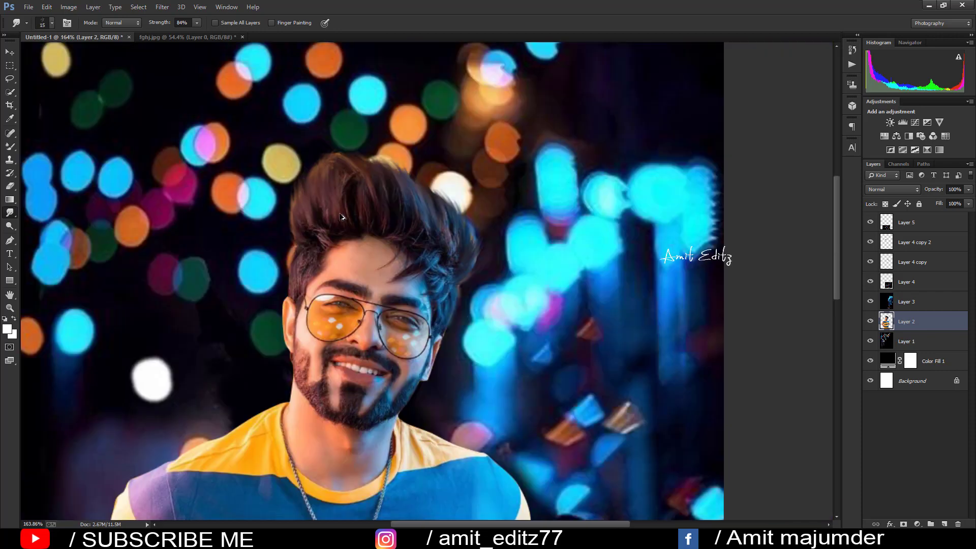
{"action": "scroll", "coordinate": [344, 238], "scroll_direction": "down", "scroll_amount": 2}
{"action": "scroll", "coordinate": [344, 238], "scroll_direction": "up", "scroll_amount": 1}
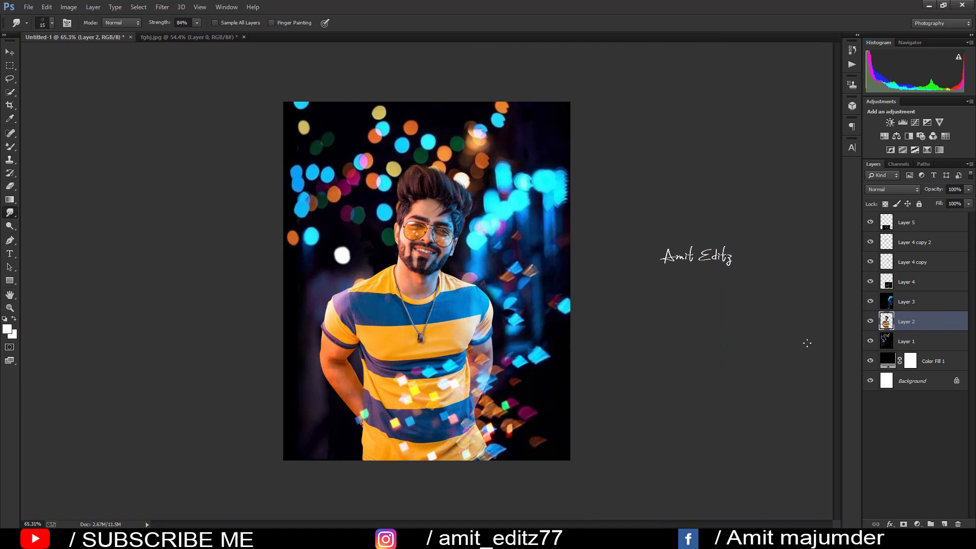
{"action": "left_click", "coordinate": [11, 57]}
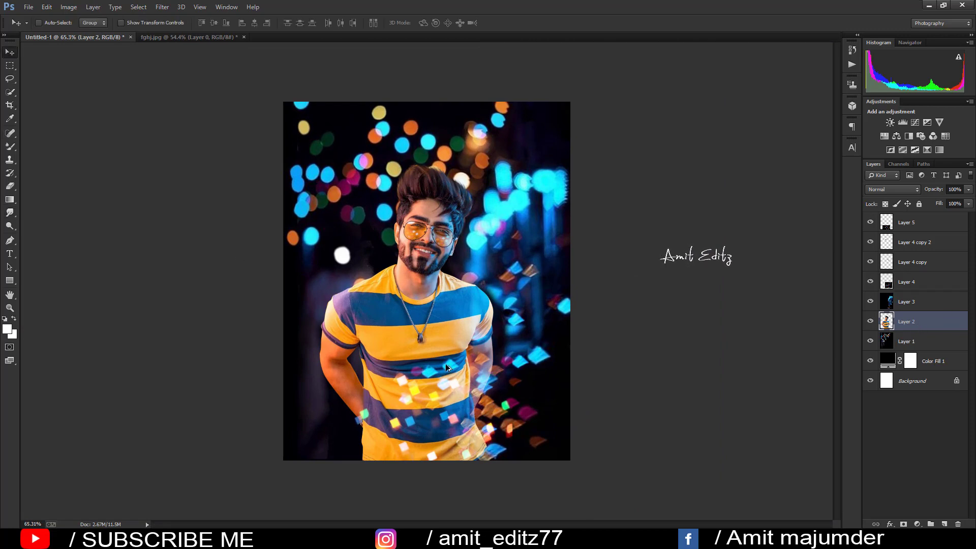
- Select the Burn tool with a smaller brush and 23% exposure
{"action": "scroll", "coordinate": [446, 367], "scroll_direction": "up", "scroll_amount": 1}
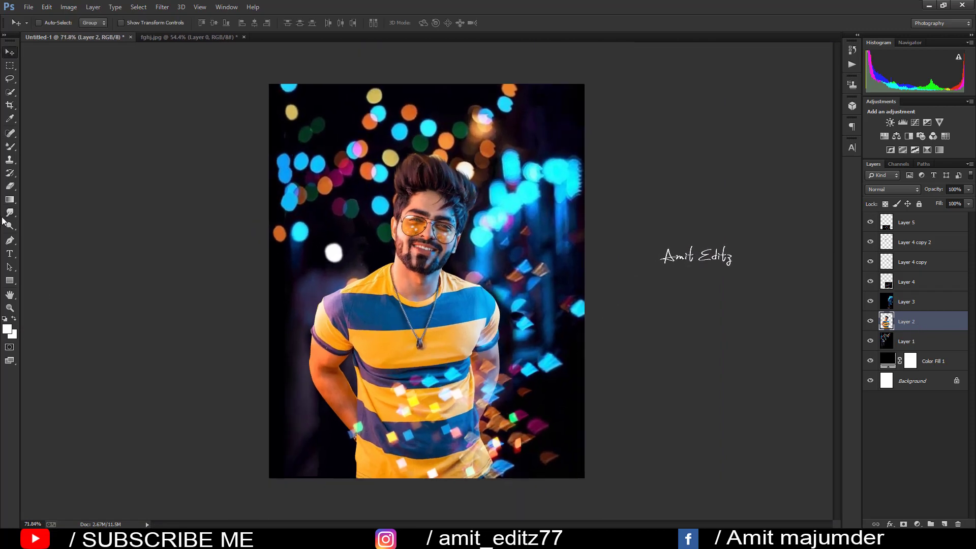
{"action": "left_click", "coordinate": [11, 234]}
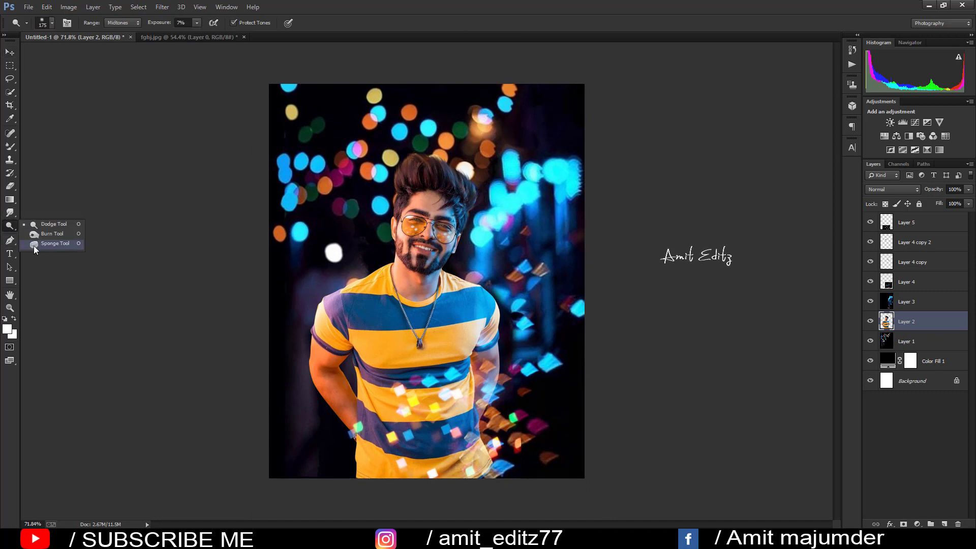
{"action": "left_click", "coordinate": [41, 235]}
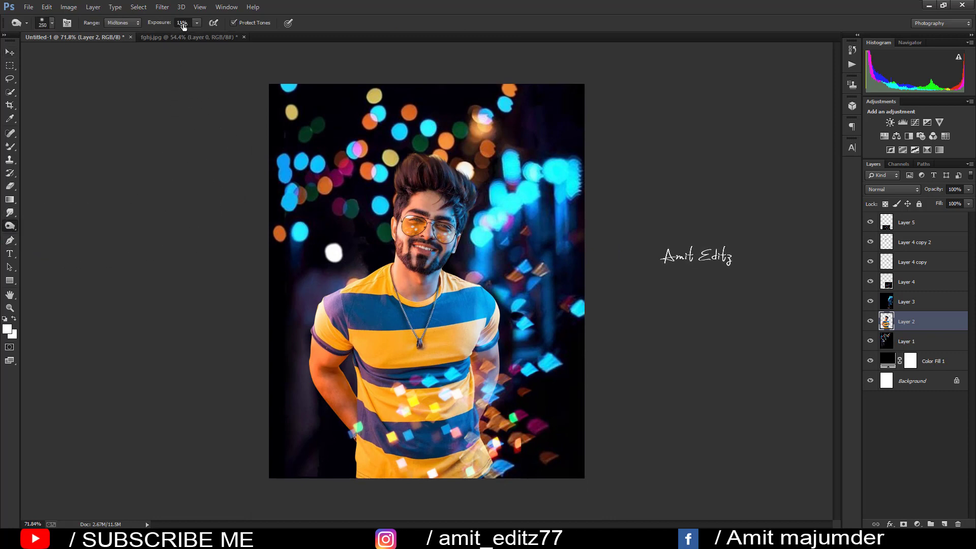
{"action": "key", "text": "bracketleft"}
{"action": "key", "text": "bracketleft"}
{"action": "key", "text": "bracketleft"}
{"action": "key", "text": "1"}
{"action": "key", "text": "3"}
{"action": "left_click", "coordinate": [185, 26]}
{"action": "type", "text": "23"}
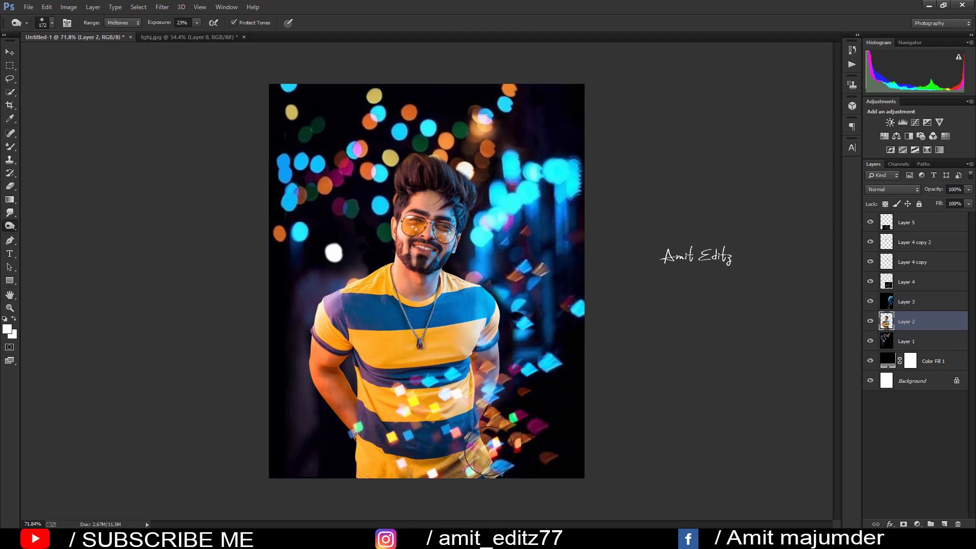
{"action": "scroll", "coordinate": [432, 465], "scroll_direction": "down", "scroll_amount": 2}
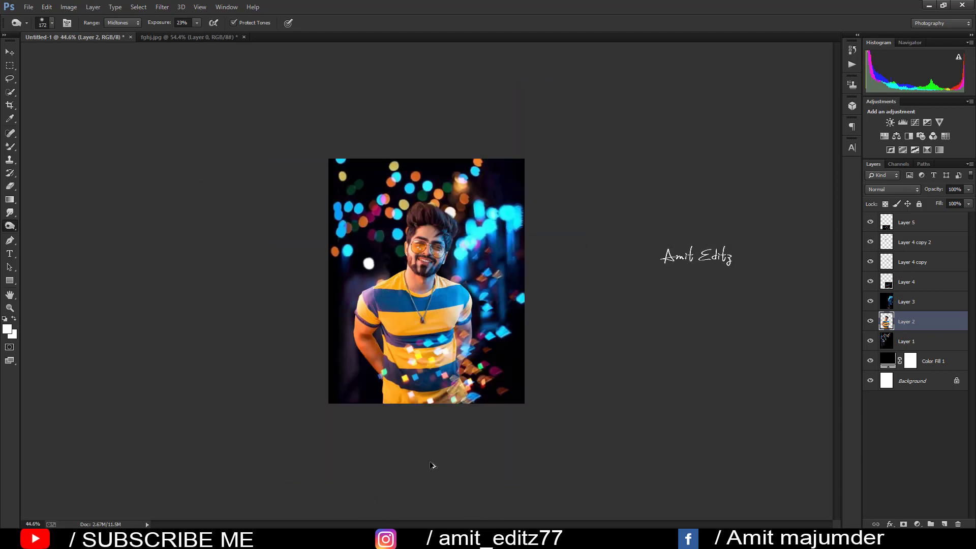
{"action": "scroll", "coordinate": [432, 463], "scroll_direction": "up", "scroll_amount": 2}
{"action": "scroll", "coordinate": [425, 466], "scroll_direction": "up", "scroll_amount": 2}
{"action": "scroll", "coordinate": [425, 466], "scroll_direction": "down", "scroll_amount": 1}
{"action": "scroll", "coordinate": [425, 466], "scroll_direction": "down", "scroll_amount": 1}
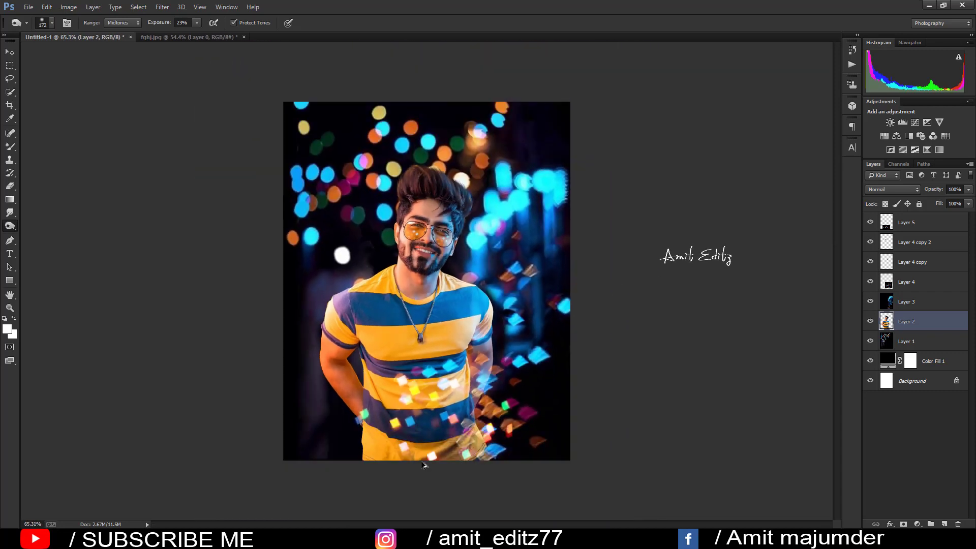
- Nudge the man's Layer 2 about 20 px to the right
{"action": "left_click", "coordinate": [10, 52]}
{"action": "scroll", "coordinate": [234, 214], "scroll_direction": "down", "scroll_amount": 1}
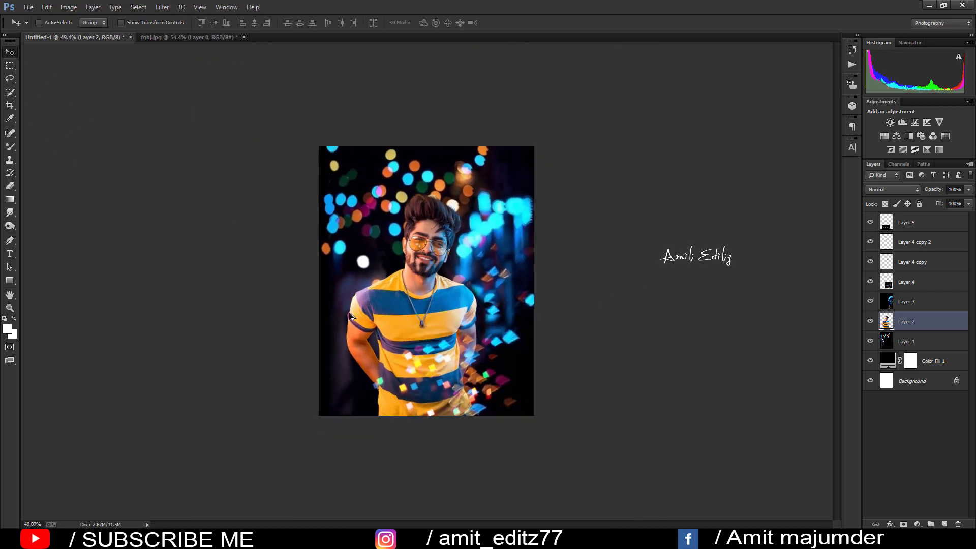
{"action": "scroll", "coordinate": [765, 348], "scroll_direction": "up", "scroll_amount": 1}
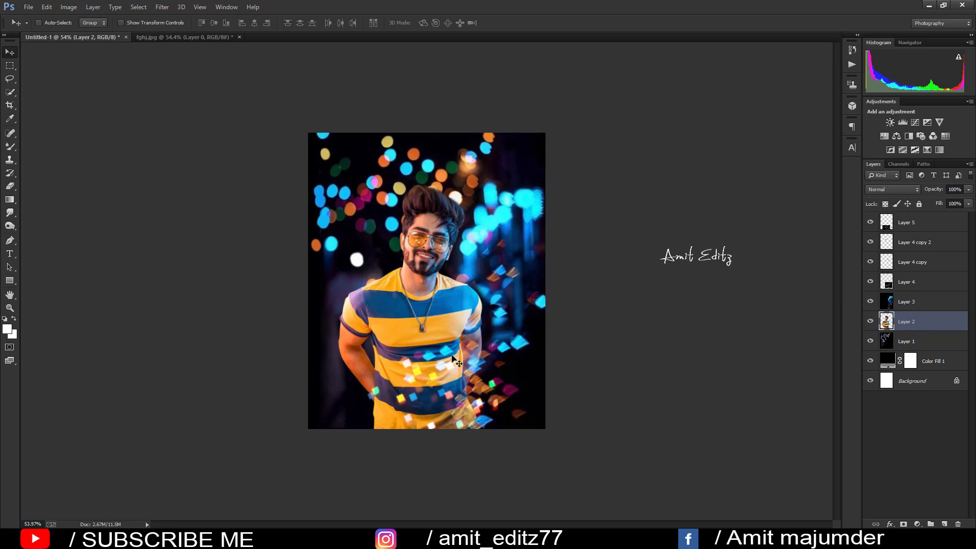
{"action": "key", "text": "shift+Right"}
{"action": "key", "text": "shift+Right"}
{"action": "key", "text": "shift+Right"}
{"action": "key", "text": "shift+Right"}
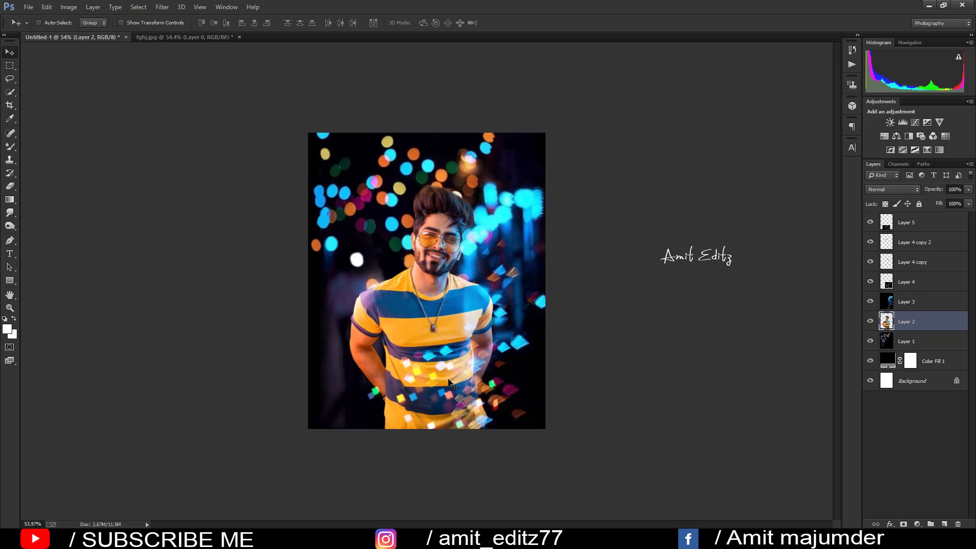
{"action": "key", "text": "shift+Left"}
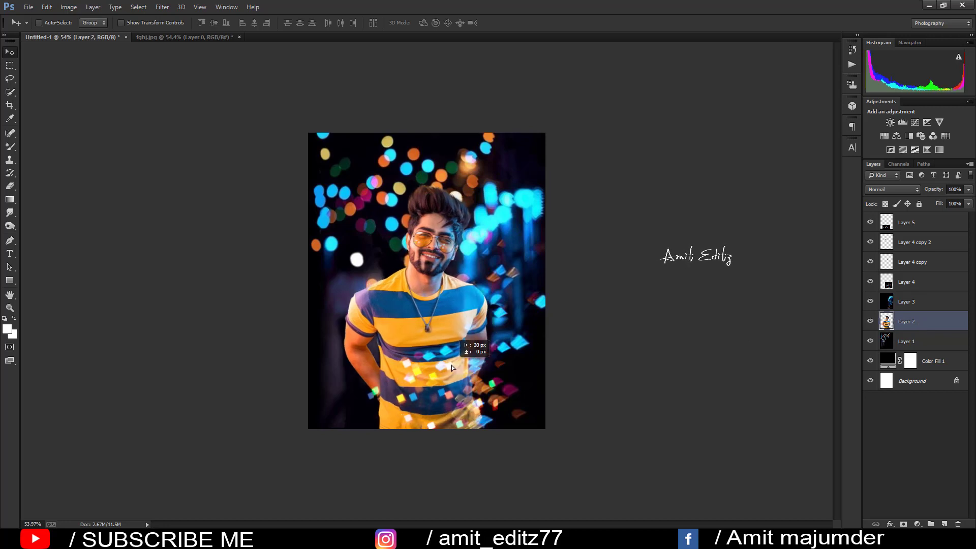
- Shift the Layer 3 bokeh overlay left and stretch it slightly wider
{"action": "left_click", "coordinate": [949, 303]}
{"action": "key", "text": "shift+Left"}
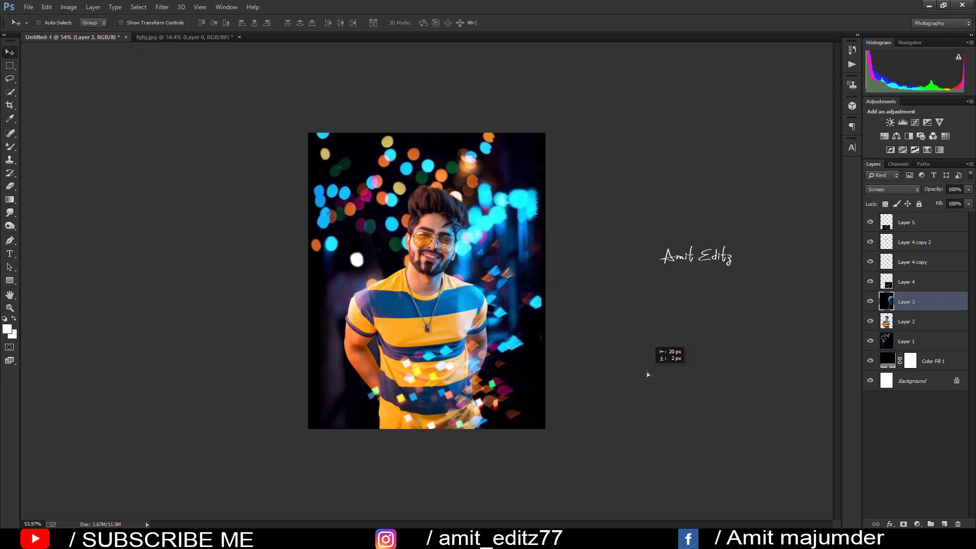
{"action": "key", "text": "shift+Right"}
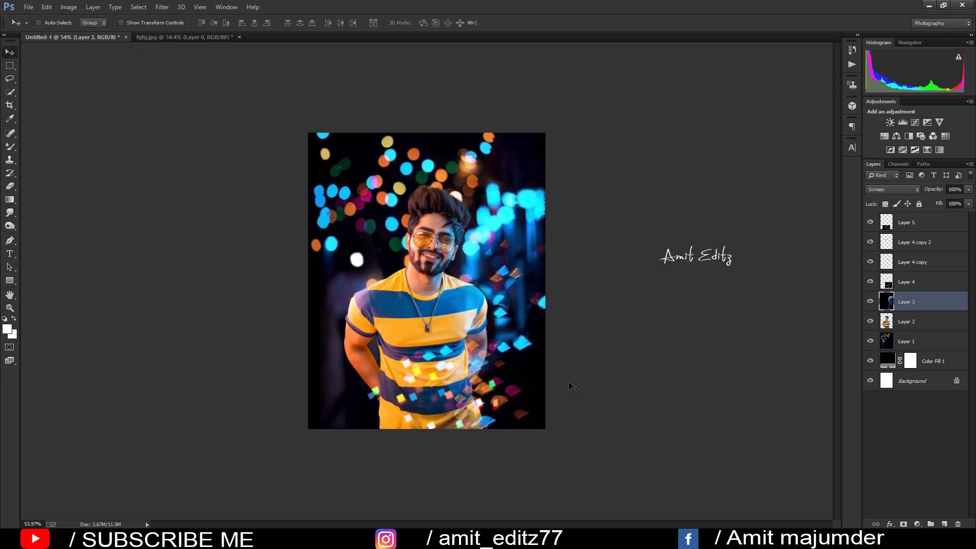
{"action": "key", "text": "shift+Left"}
{"action": "key", "text": "shift+Left"}
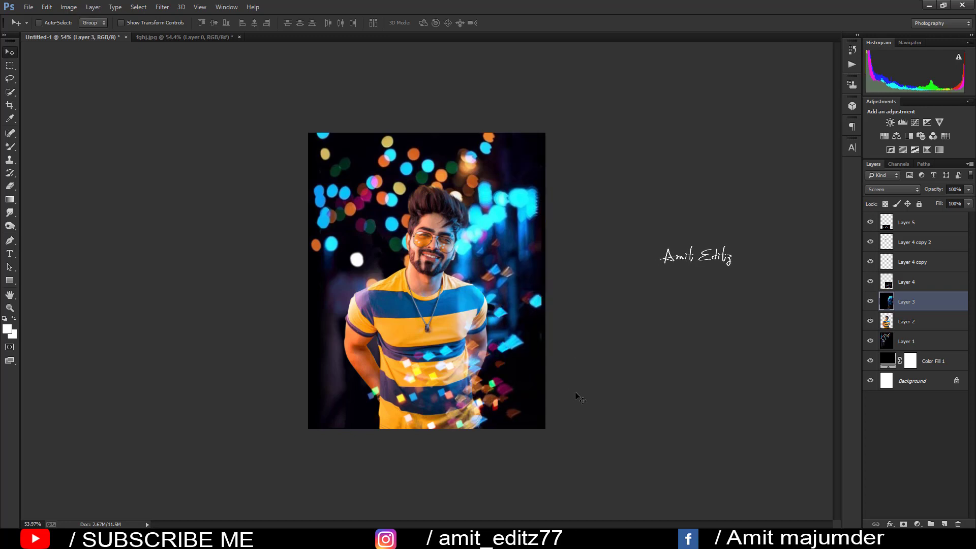
{"action": "key", "text": "ctrl+t"}
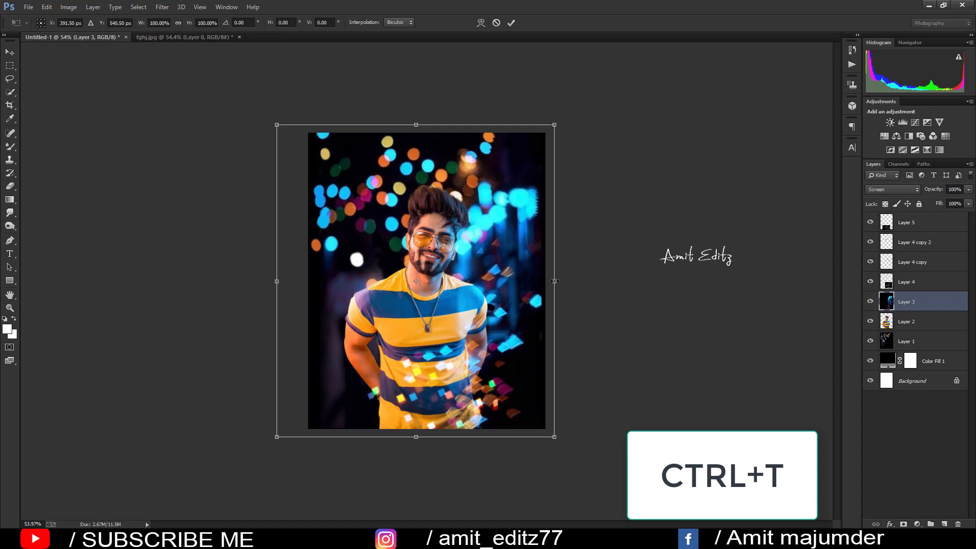
{"action": "left_click_drag", "start_coordinate": [554, 281], "coordinate": [560, 282]}
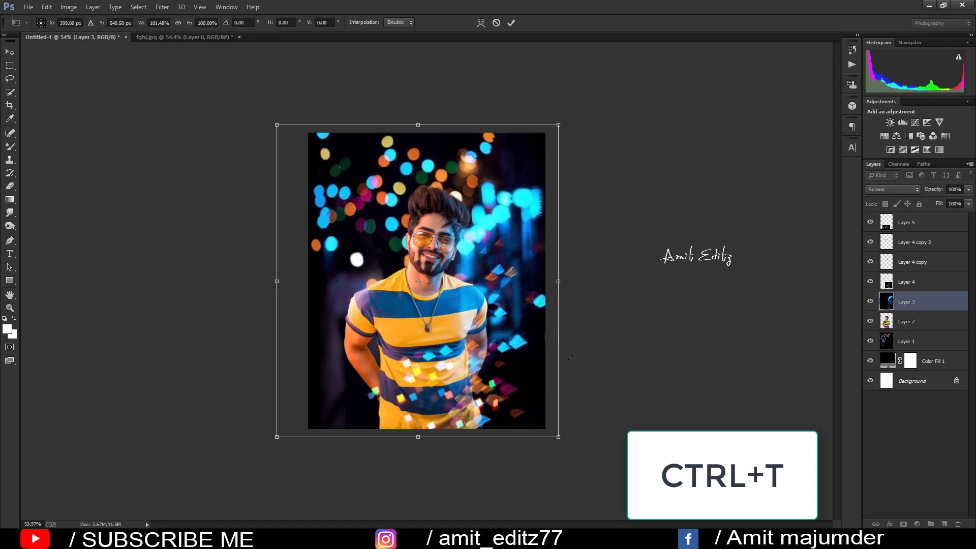
{"action": "key", "text": "Return"}
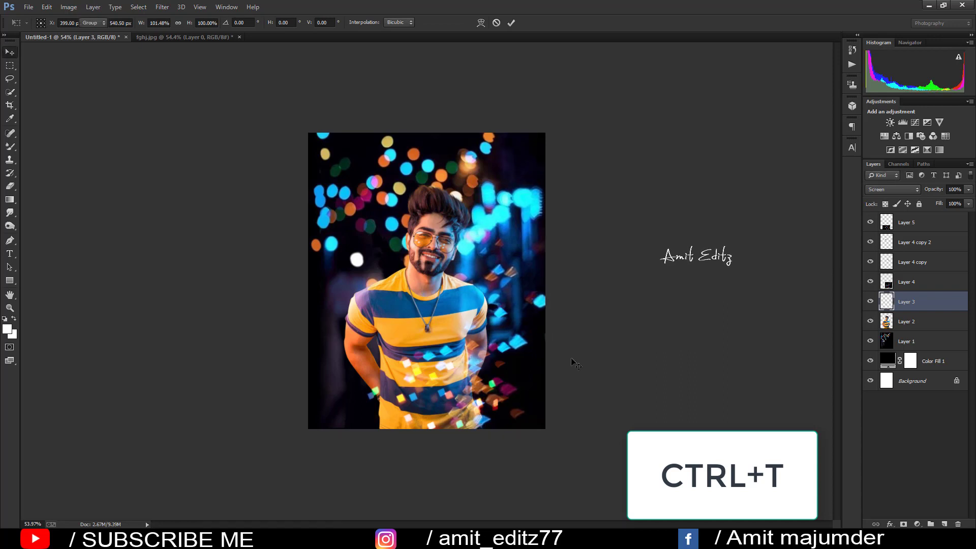
- Stamp all visible layers into a new Layer 6 and crop the image to 4:5
{"action": "left_click", "coordinate": [905, 224]}
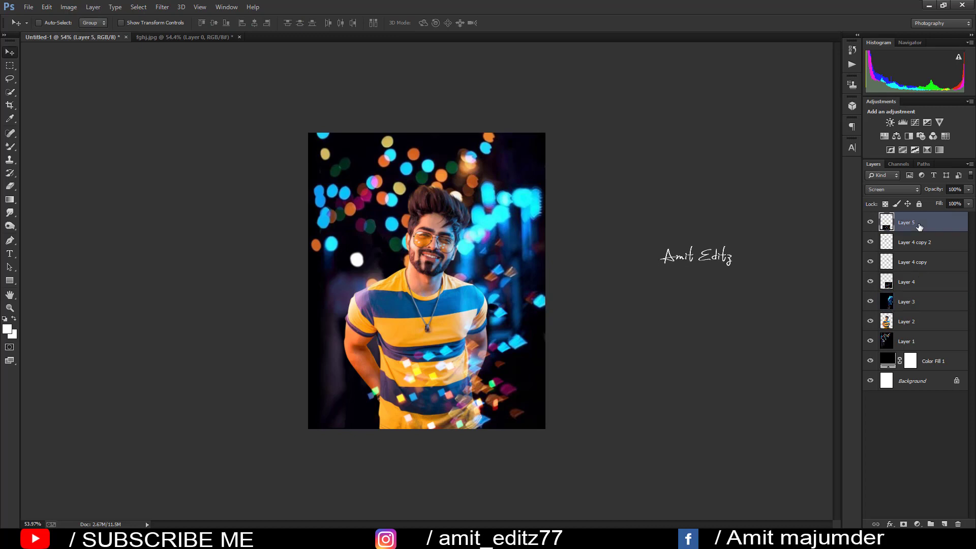
{"action": "key", "text": "ctrl+alt+shift+e"}
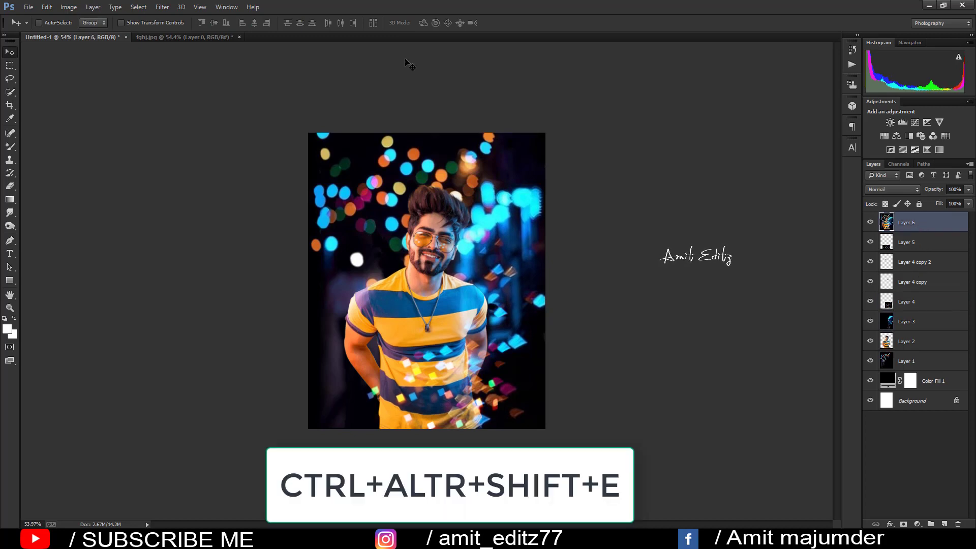
{"action": "key", "text": "c"}
{"action": "left_click", "coordinate": [426, 288]}
{"action": "key", "text": "Return"}
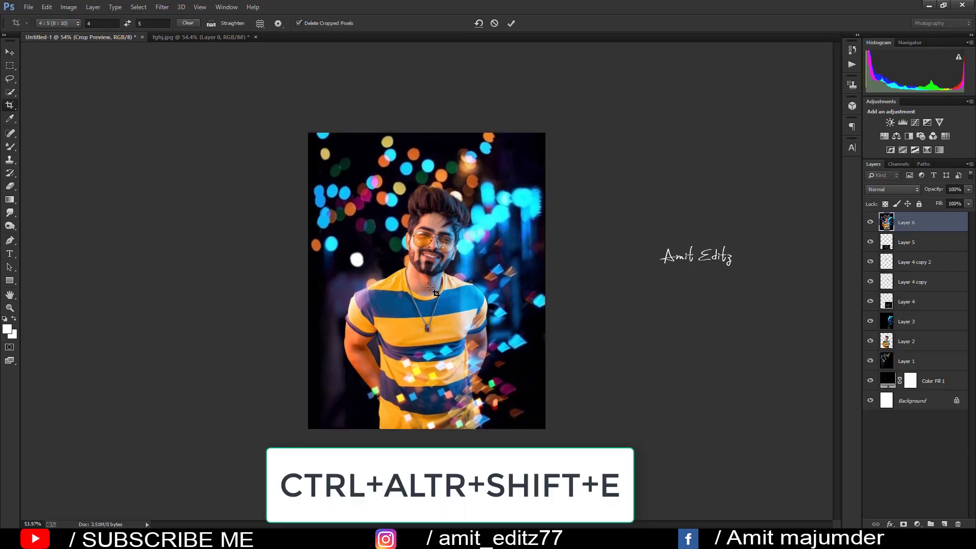
{"action": "scroll", "coordinate": [433, 290], "scroll_direction": "up", "scroll_amount": 2}
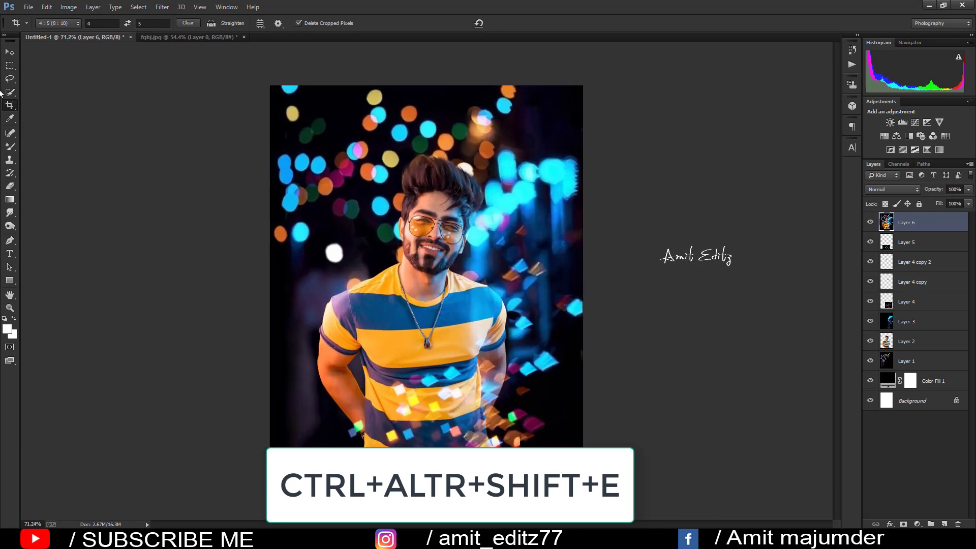
- In Camera Raw for Layer 6, adjust temperature and contrast and raise clarity to +15
{"action": "key", "text": "v"}
{"action": "left_click", "coordinate": [162, 7]}
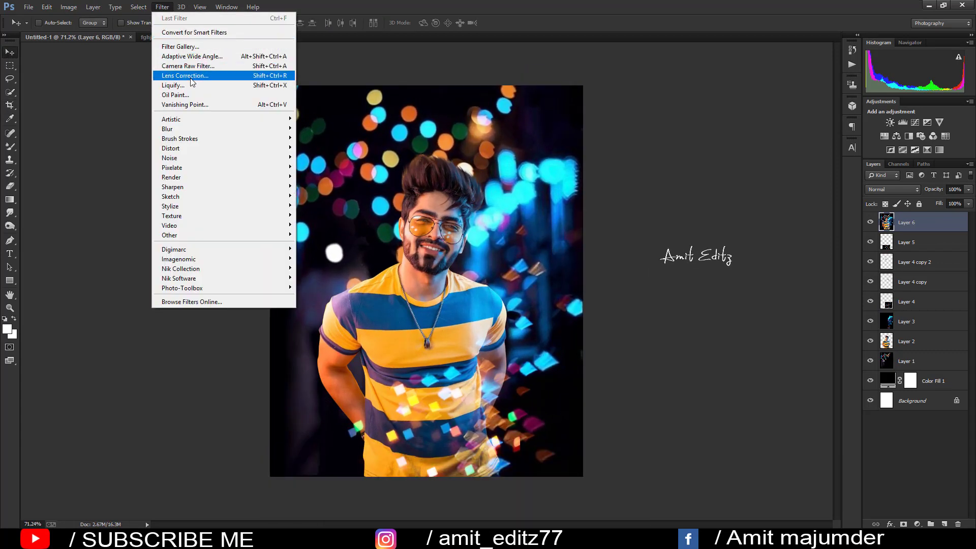
{"action": "key", "text": "Escape"}
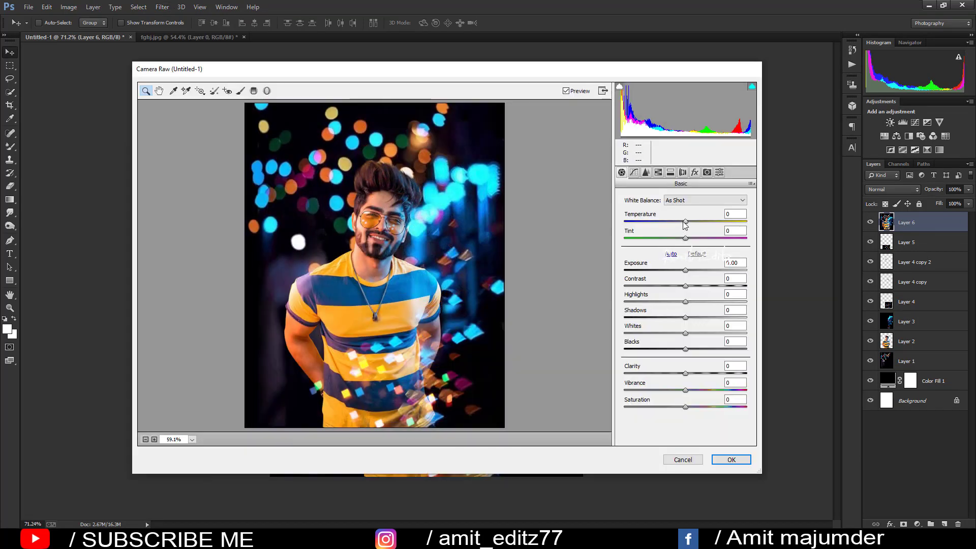
{"action": "left_click_drag", "start_coordinate": [684, 221], "coordinate": [689, 221]}
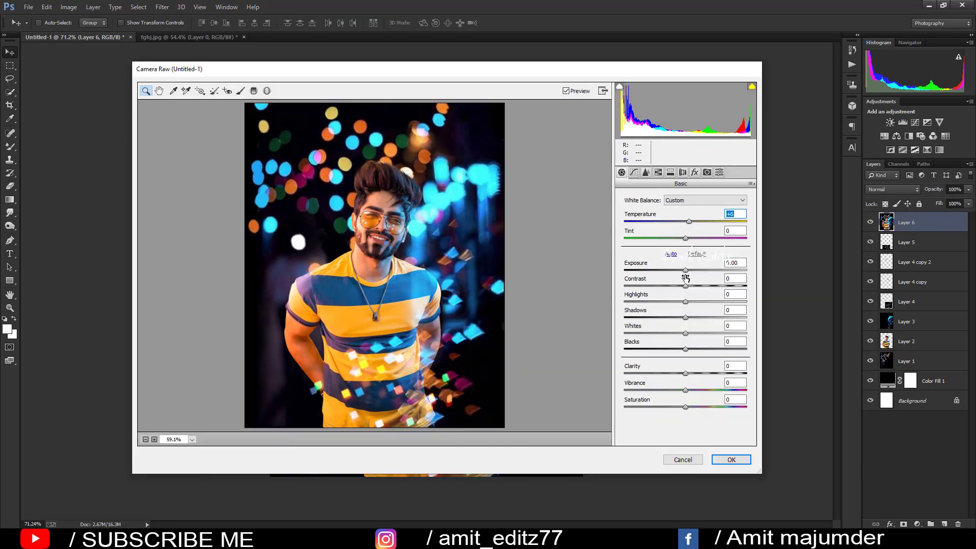
{"action": "mouse_move", "coordinate": [684, 286]}
{"action": "left_mouse_down"}
{"action": "mouse_move", "coordinate": [672, 287]}
{"action": "mouse_move", "coordinate": [693, 287]}
{"action": "mouse_move", "coordinate": [656, 317]}
{"action": "mouse_move", "coordinate": [693, 316]}
{"action": "mouse_move", "coordinate": [671, 334]}
{"action": "mouse_move", "coordinate": [695, 351]}
{"action": "left_mouse_up"}
{"action": "mouse_move", "coordinate": [685, 373]}
{"action": "left_mouse_down"}
{"action": "mouse_move", "coordinate": [695, 375]}
{"action": "mouse_move", "coordinate": [690, 390]}
{"action": "left_mouse_up"}
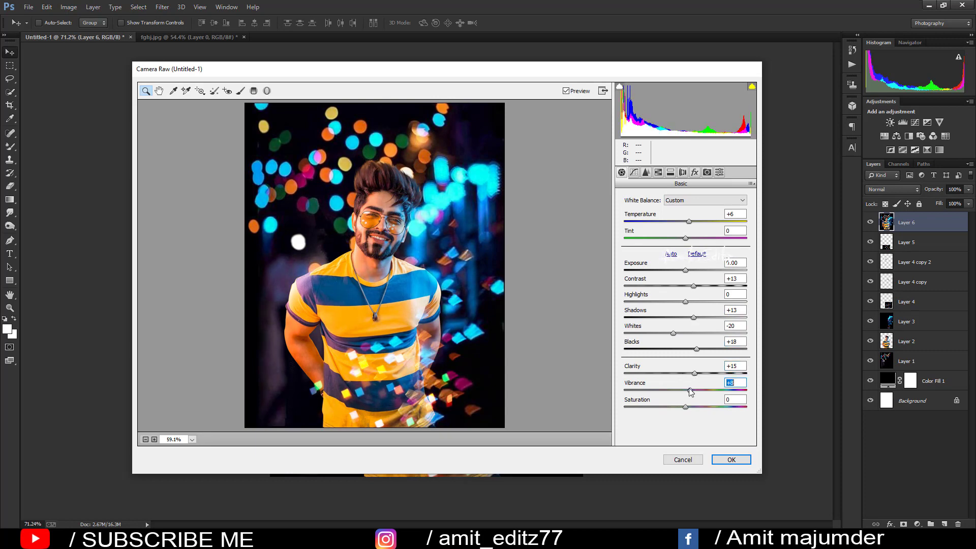
- Add a slight dark edge vignette and shift the Blue Primary hue to -7
{"action": "left_click", "coordinate": [694, 173]}
{"action": "left_click_drag", "start_coordinate": [685, 304], "coordinate": [680, 302]}
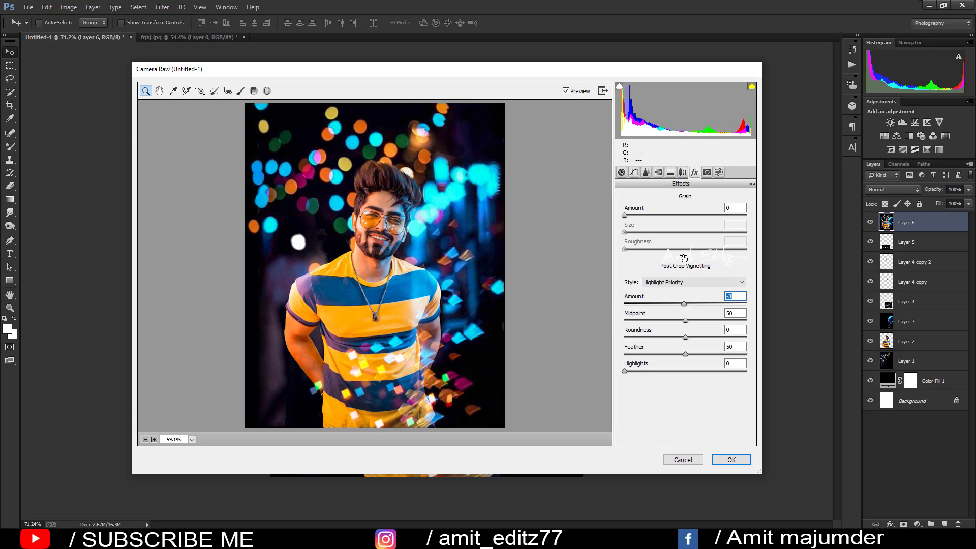
{"action": "left_click", "coordinate": [707, 173]}
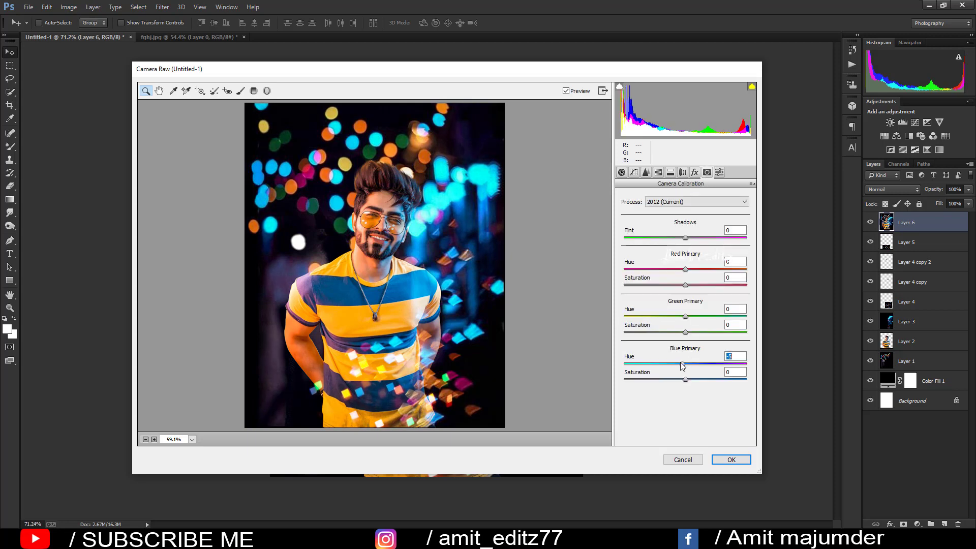
{"action": "left_click_drag", "start_coordinate": [683, 366], "coordinate": [687, 379]}
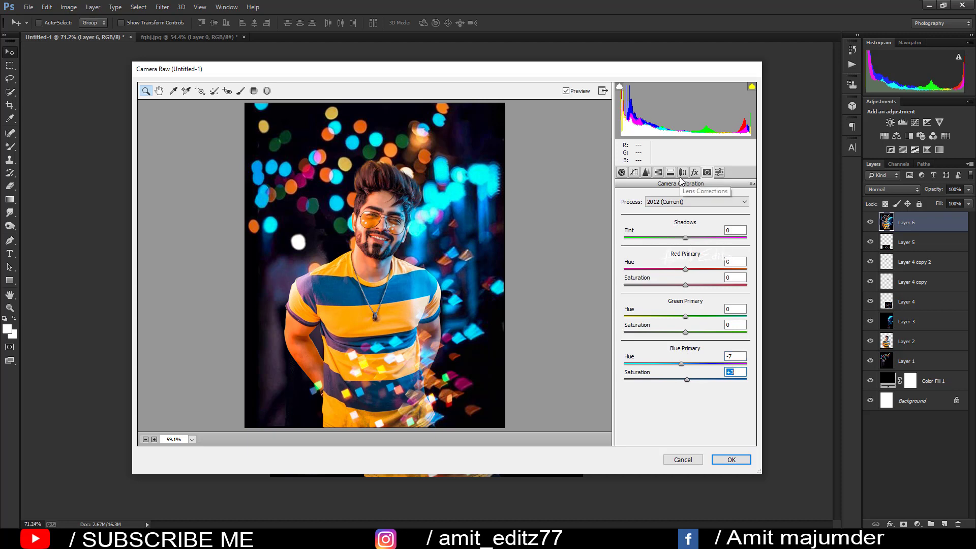
- Cool the temperature to -13 and tint highlights with hue 194, saturation 15
{"action": "left_click", "coordinate": [621, 172]}
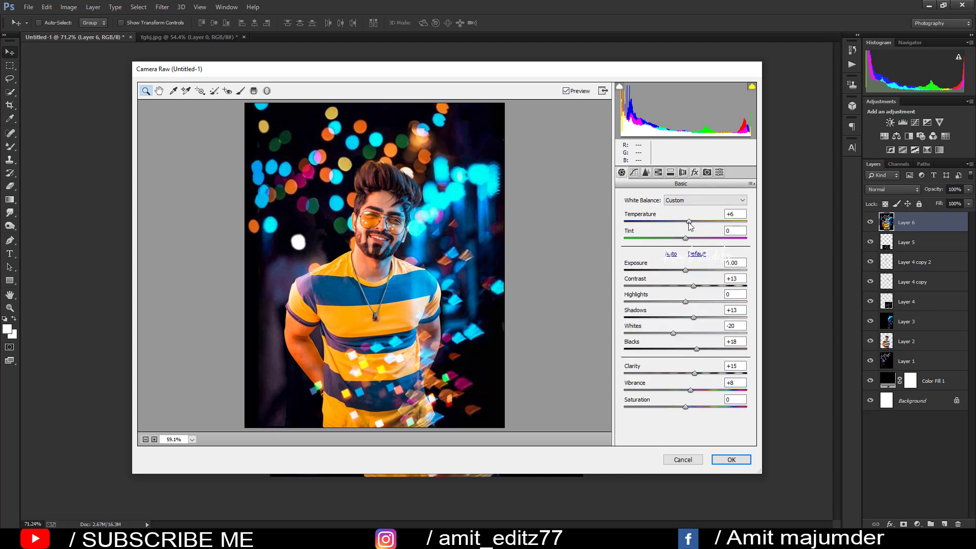
{"action": "left_click_drag", "start_coordinate": [689, 223], "coordinate": [678, 222]}
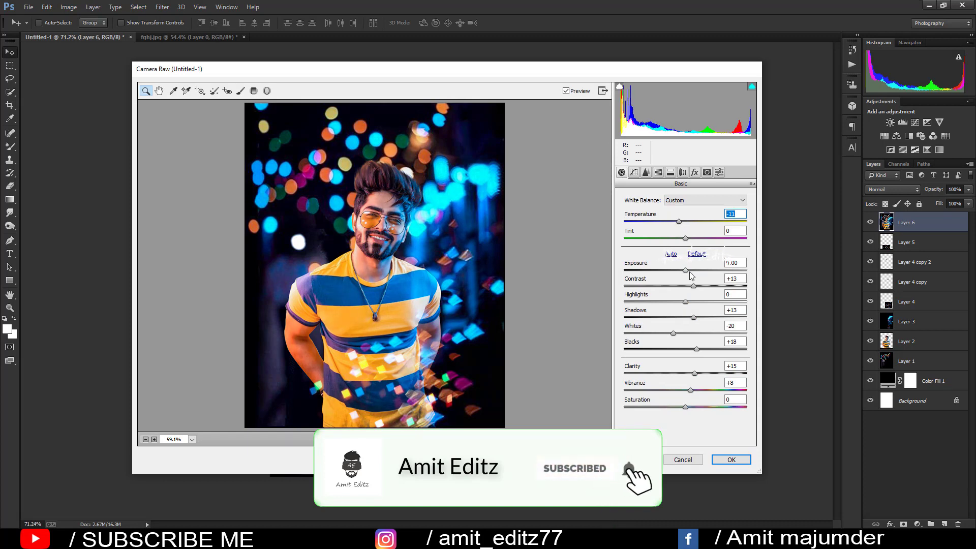
{"action": "left_click", "coordinate": [661, 173]}
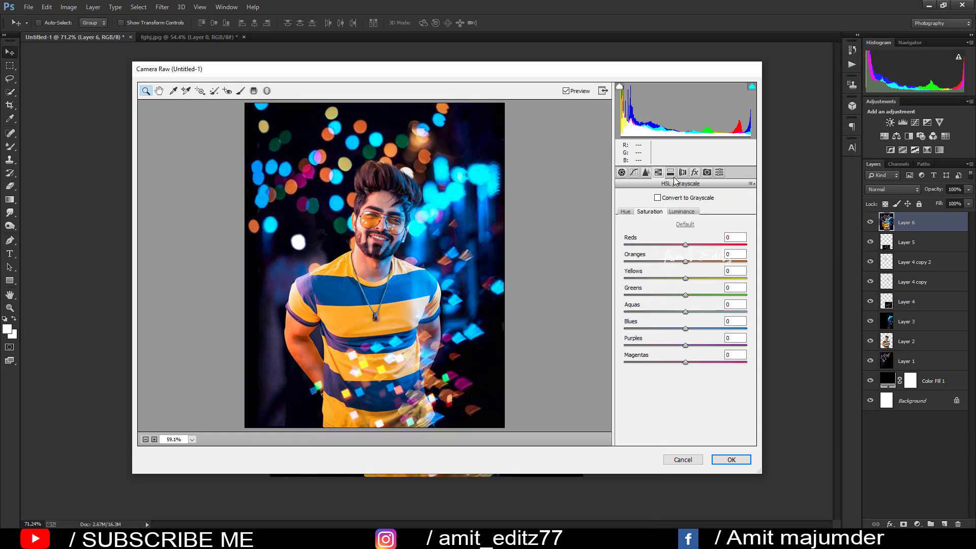
{"action": "left_click_drag", "start_coordinate": [634, 213], "coordinate": [690, 214]}
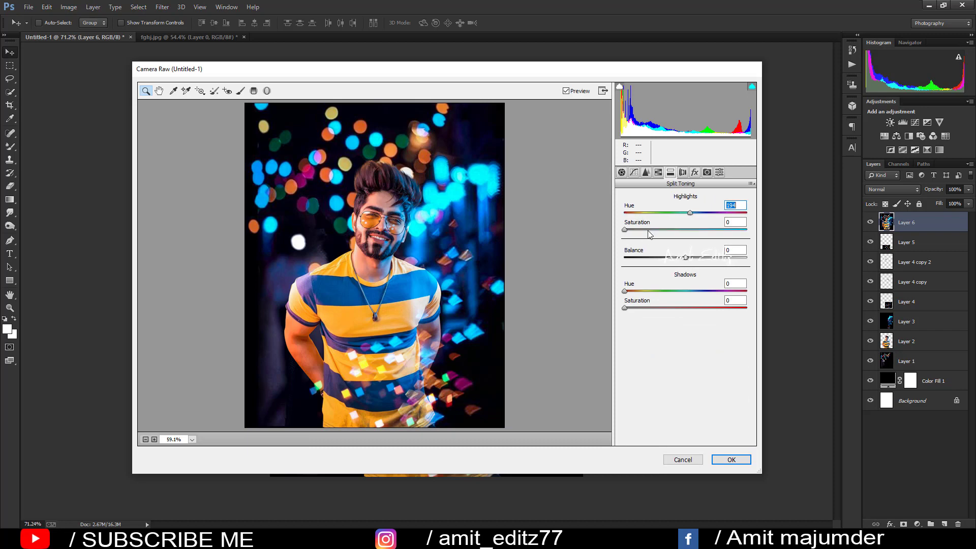
{"action": "left_click_drag", "start_coordinate": [624, 230], "coordinate": [644, 230]}
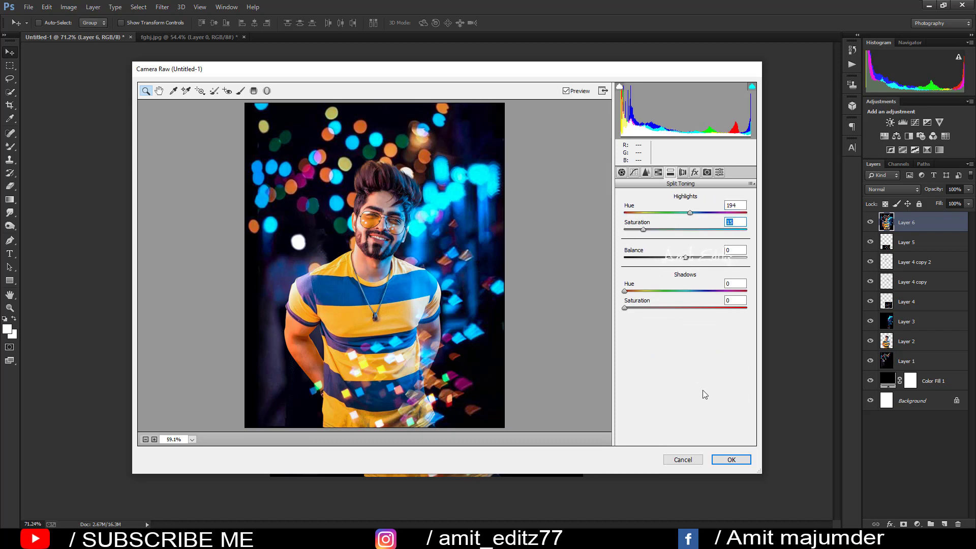
- Apply the Camera Raw grade to Layer 6
{"action": "left_click", "coordinate": [731, 459]}
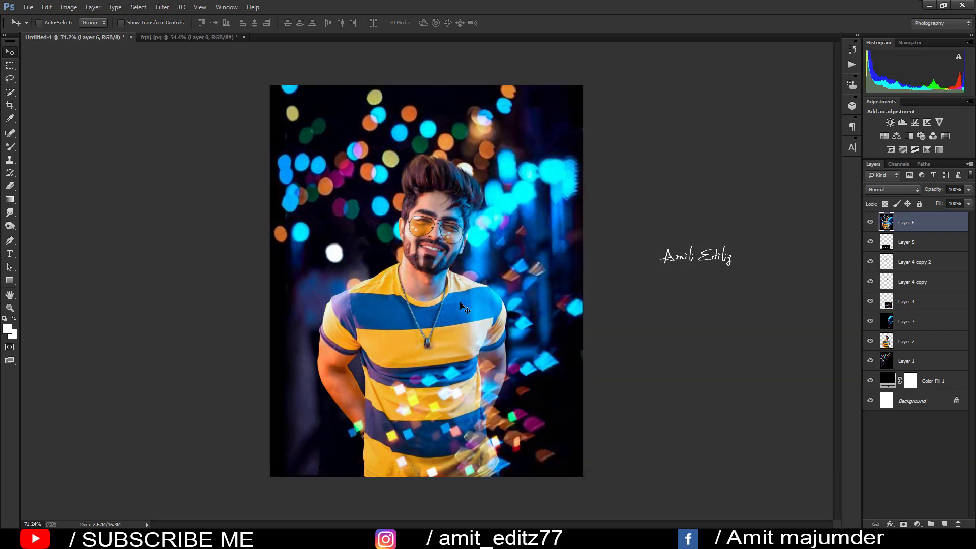
{"action": "scroll", "coordinate": [454, 273], "scroll_direction": "up", "scroll_amount": 1}
{"action": "scroll", "coordinate": [453, 272], "scroll_direction": "down", "scroll_amount": 3}
{"action": "scroll", "coordinate": [454, 272], "scroll_direction": "down", "scroll_amount": 2}
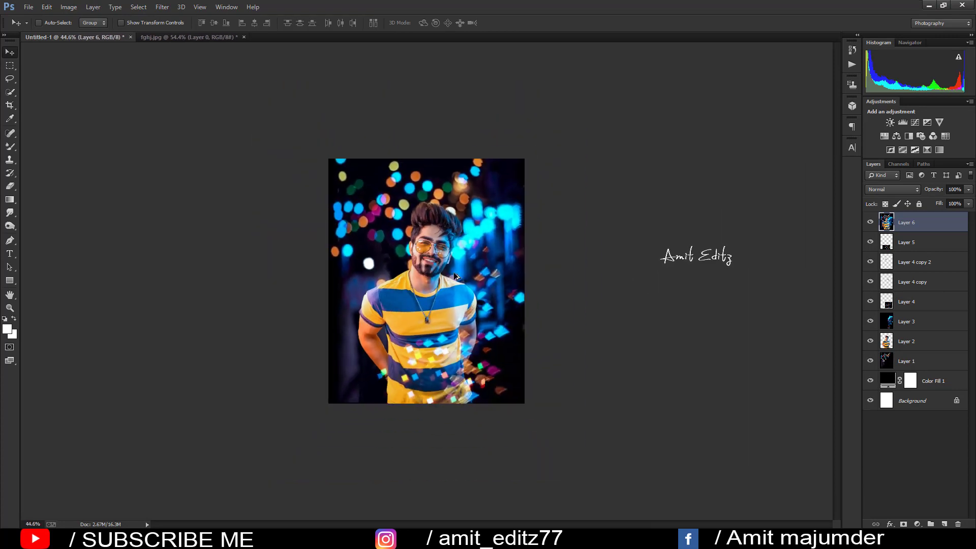
{"action": "scroll", "coordinate": [454, 270], "scroll_direction": "up", "scroll_amount": 6}
{"action": "scroll", "coordinate": [453, 270], "scroll_direction": "down", "scroll_amount": 1}
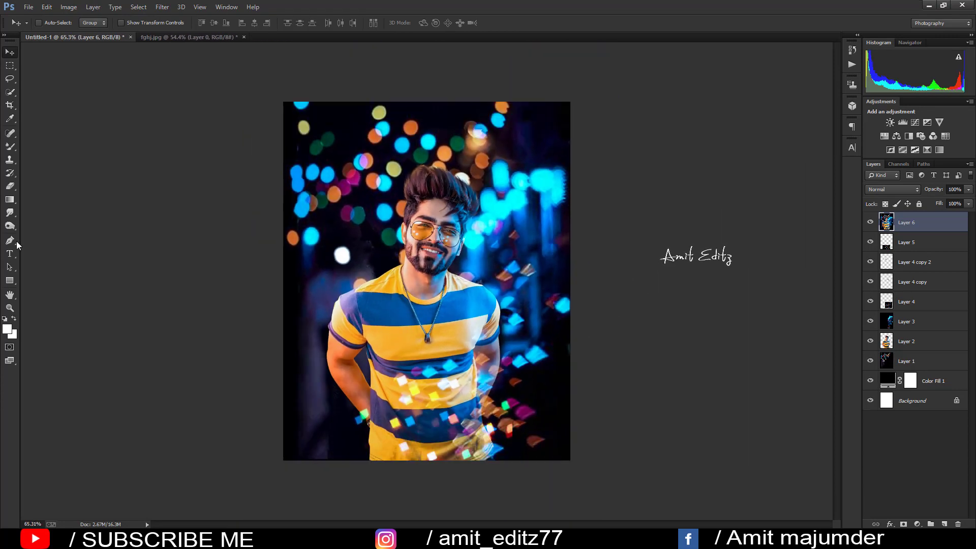
- Stamp a small white V logo brush, size 70, left of the man's chin
{"action": "left_click", "coordinate": [9, 146]}
{"action": "left_click", "coordinate": [51, 145]}
{"action": "right_click", "coordinate": [372, 237]}
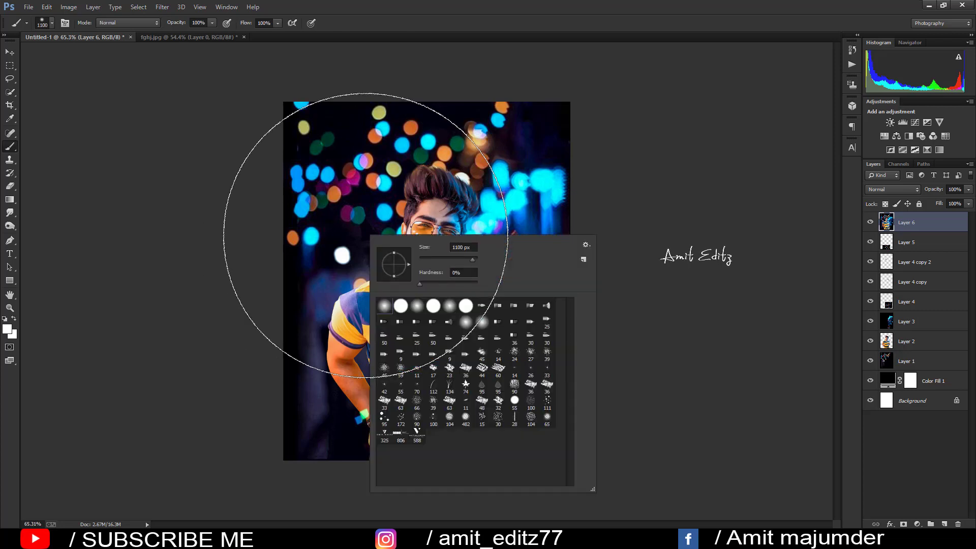
{"action": "double_click", "coordinate": [407, 436]}
{"action": "left_click_drag", "start_coordinate": [375, 194], "coordinate": [309, 198]}
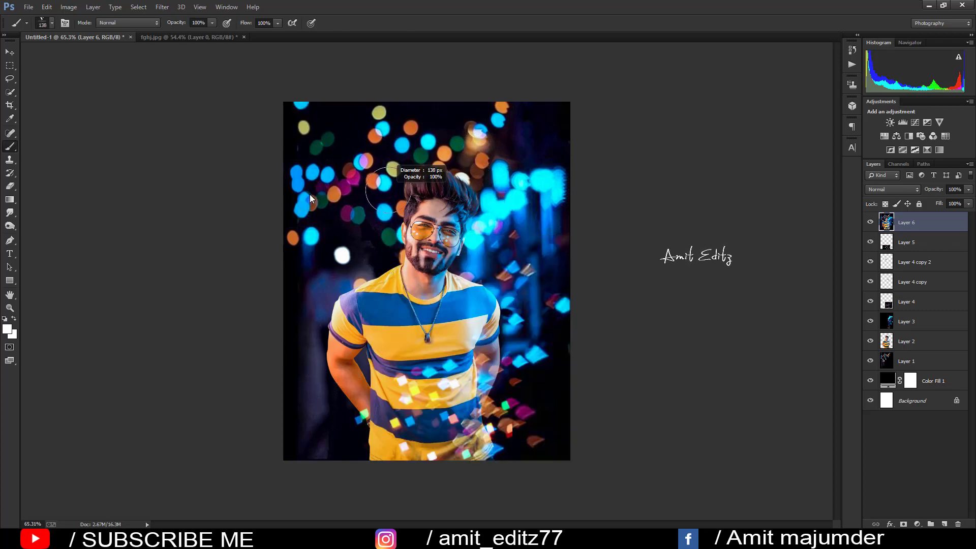
{"action": "key", "text": "bracketleft"}
{"action": "key", "text": "bracketleft"}
{"action": "key", "text": "bracketleft"}
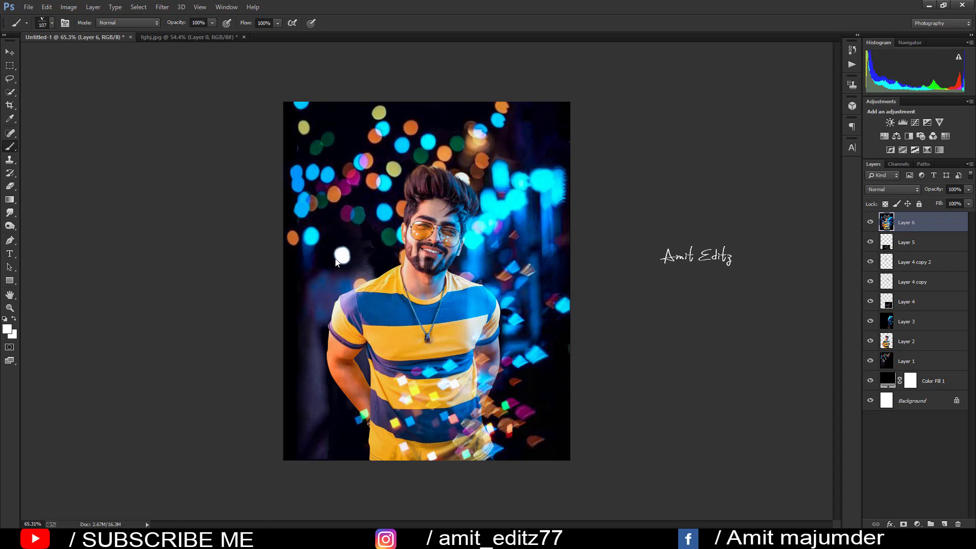
{"action": "left_click", "coordinate": [328, 272]}
{"action": "right_click", "coordinate": [417, 273]}
{"action": "left_click", "coordinate": [10, 53]}
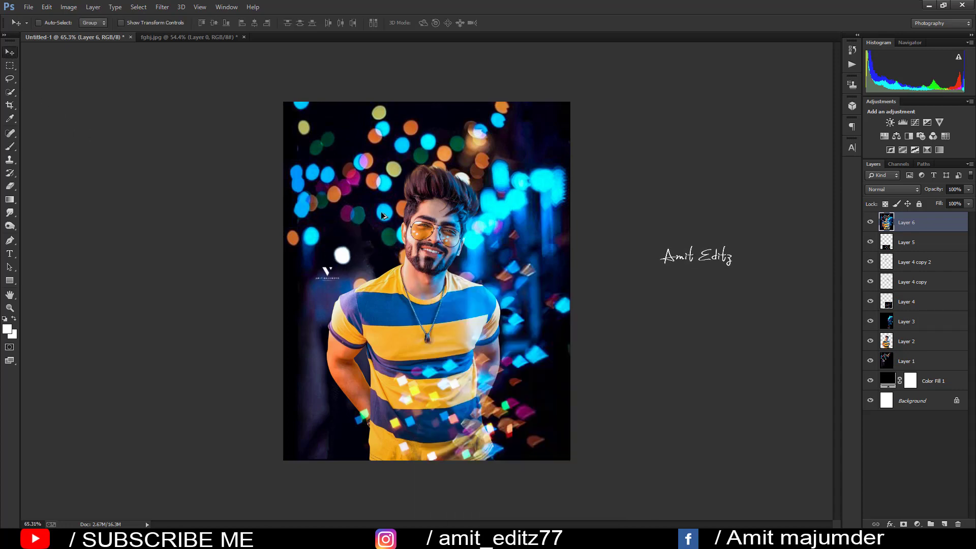
{"action": "scroll", "coordinate": [385, 216], "scroll_direction": "up", "scroll_amount": 2, "text": "alt"}
{"action": "scroll", "coordinate": [385, 217], "scroll_direction": "down", "scroll_amount": 3, "text": "alt"}
{"action": "scroll", "coordinate": [385, 216], "scroll_direction": "up", "scroll_amount": 2, "text": "alt"}
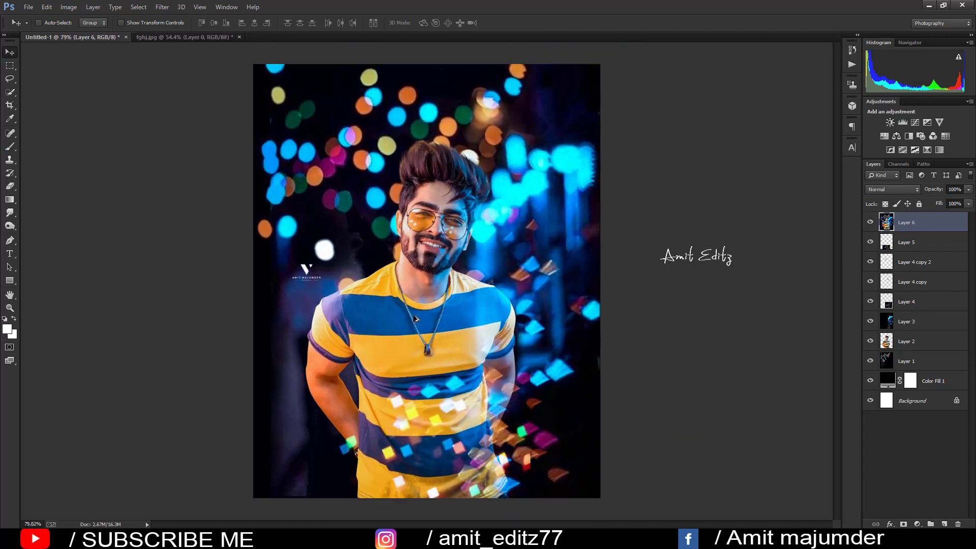
{"action": "scroll", "coordinate": [467, 254], "scroll_direction": "up", "scroll_amount": 2, "text": "alt"}
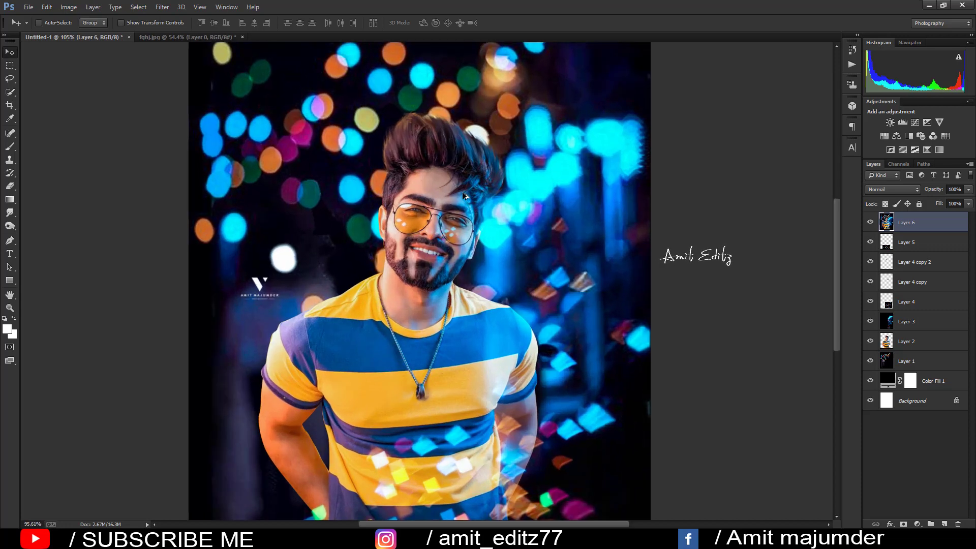
{"action": "scroll", "coordinate": [464, 196], "scroll_direction": "down", "scroll_amount": 3, "text": "alt"}
{"action": "scroll", "coordinate": [465, 196], "scroll_direction": "up", "scroll_amount": 1, "text": "alt"}
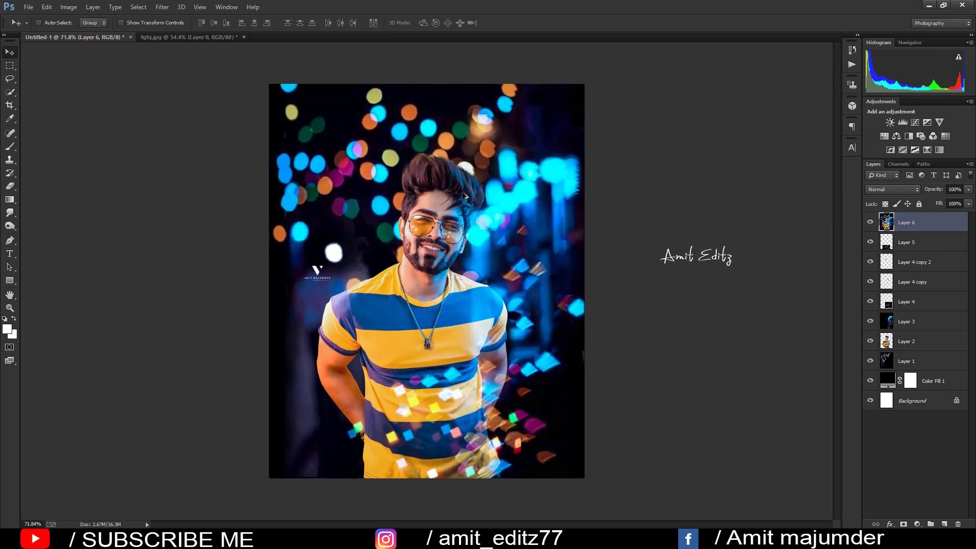
{"action": "scroll", "coordinate": [465, 196], "scroll_direction": "up", "scroll_amount": 1, "text": "alt"}
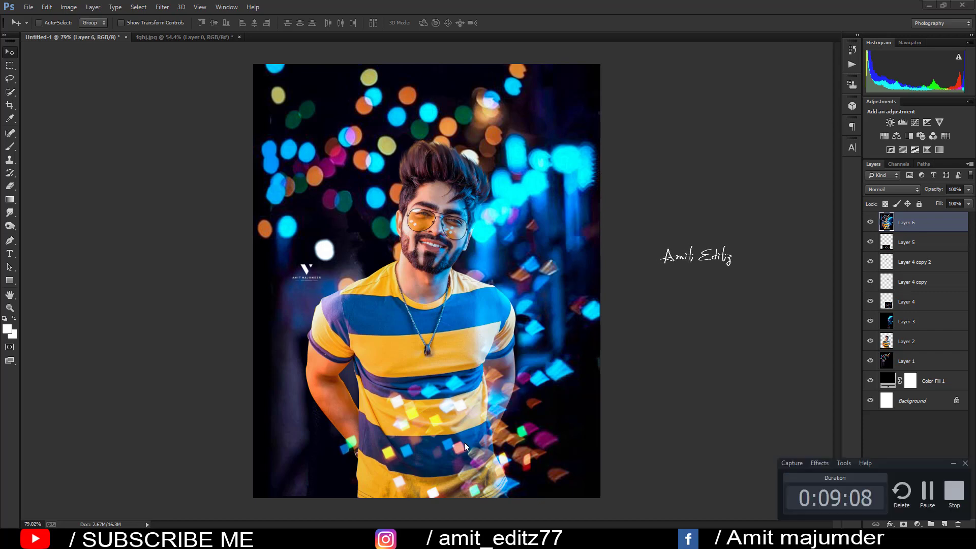
{"action": "left_click", "coordinate": [953, 496]}
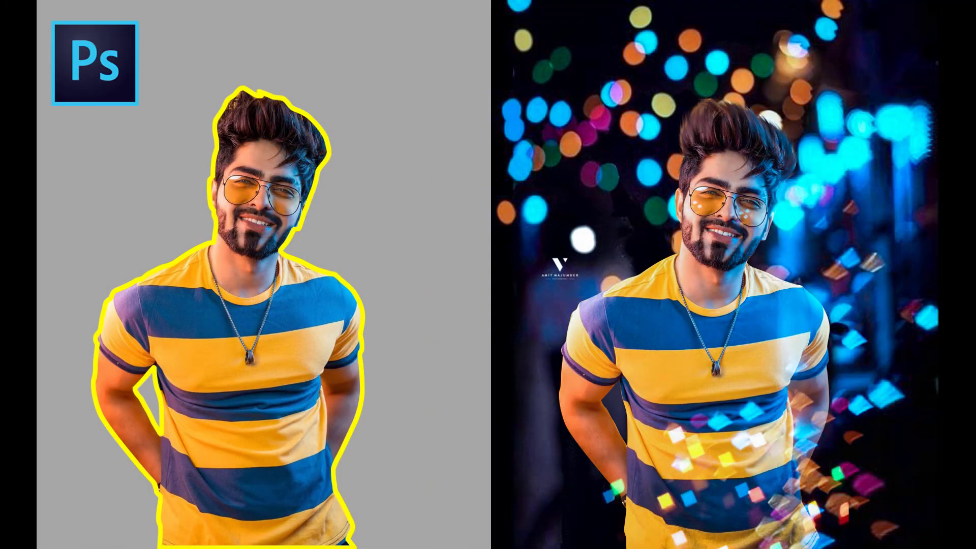